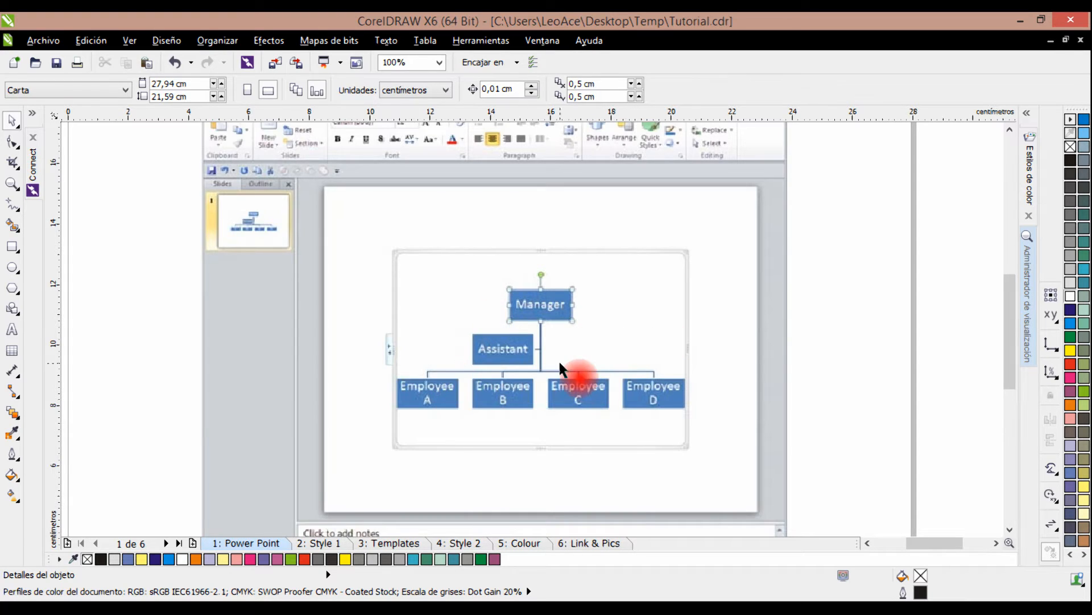
Open the Style 1 page and examine the organization chart's cards, colour levels and connector arrows.
{"action": "scroll", "coordinate": [559, 359], "scroll_direction": "down", "scroll_amount": 2}
{"action": "scroll", "coordinate": [557, 367], "scroll_direction": "up", "scroll_amount": 2}
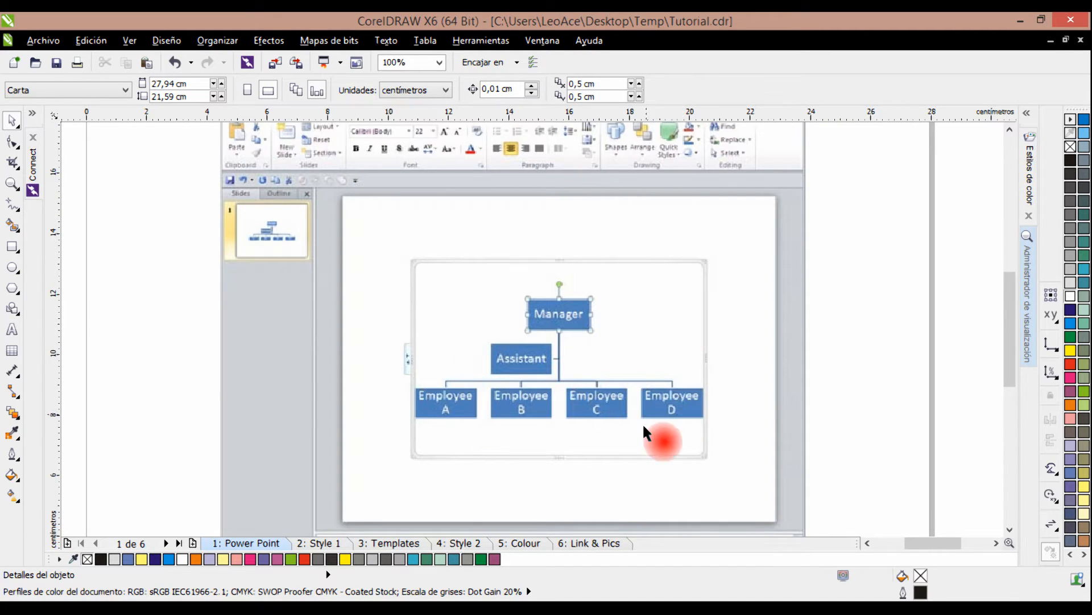
{"action": "left_click", "coordinate": [316, 542]}
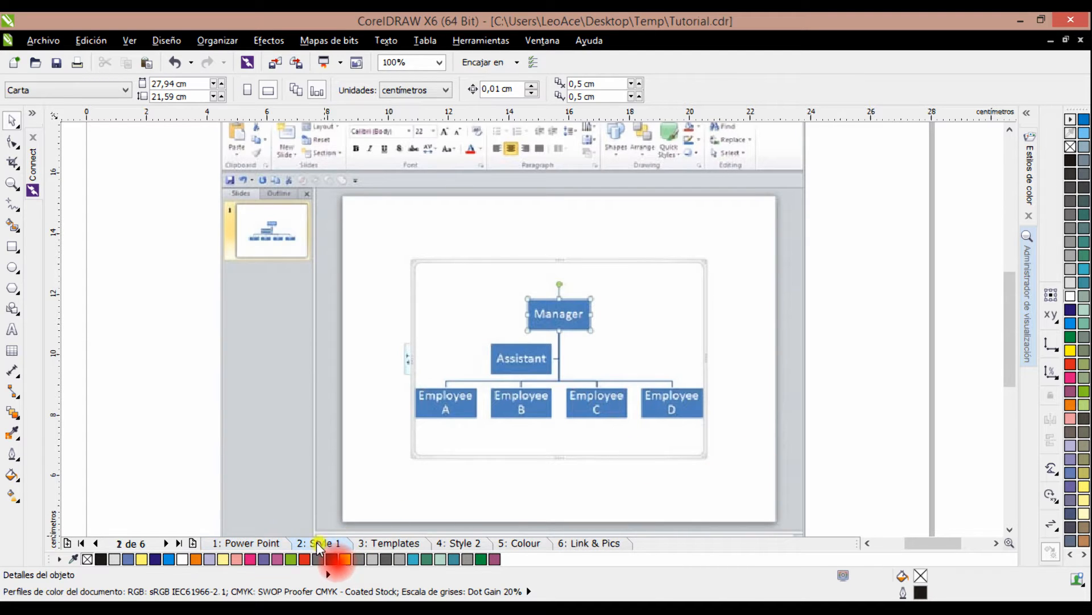
{"action": "scroll", "coordinate": [340, 504], "scroll_direction": "up", "scroll_amount": 1}
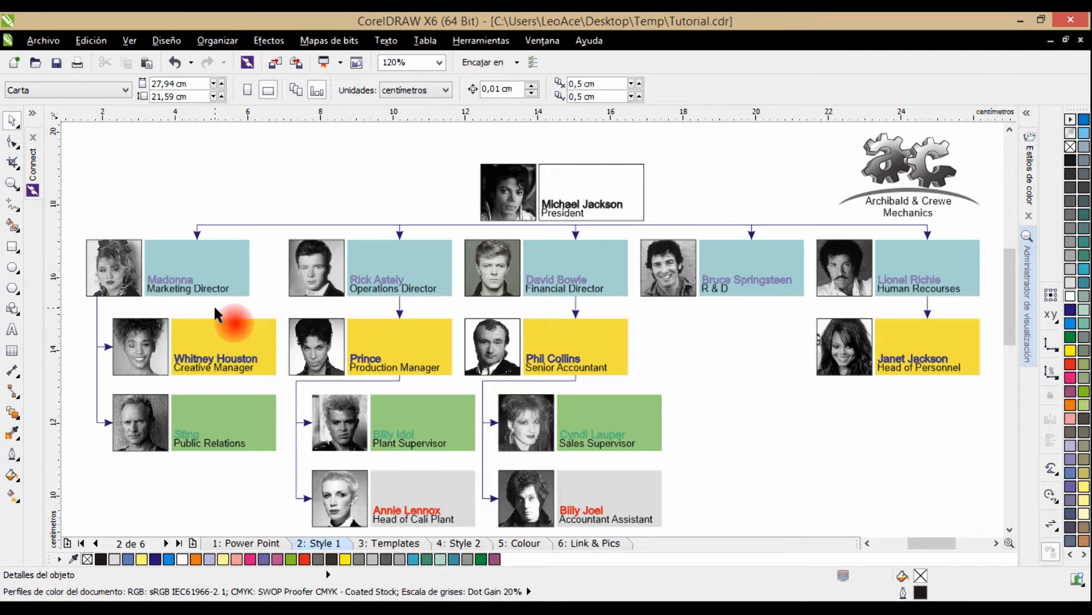
{"action": "scroll", "coordinate": [207, 298], "scroll_direction": "up", "scroll_amount": 5}
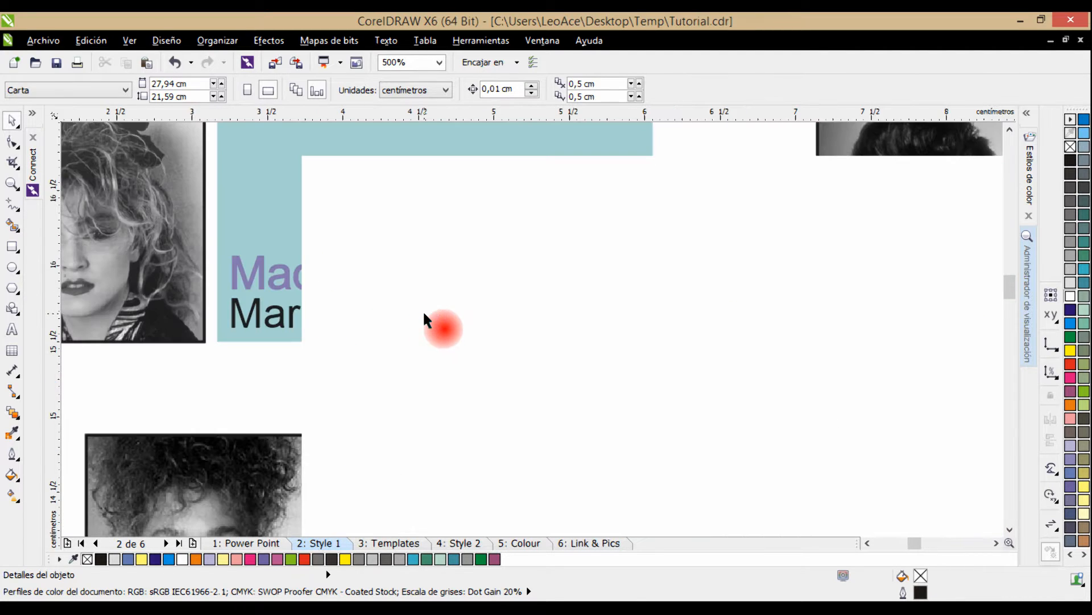
{"action": "scroll", "coordinate": [364, 293], "scroll_direction": "down", "scroll_amount": 2}
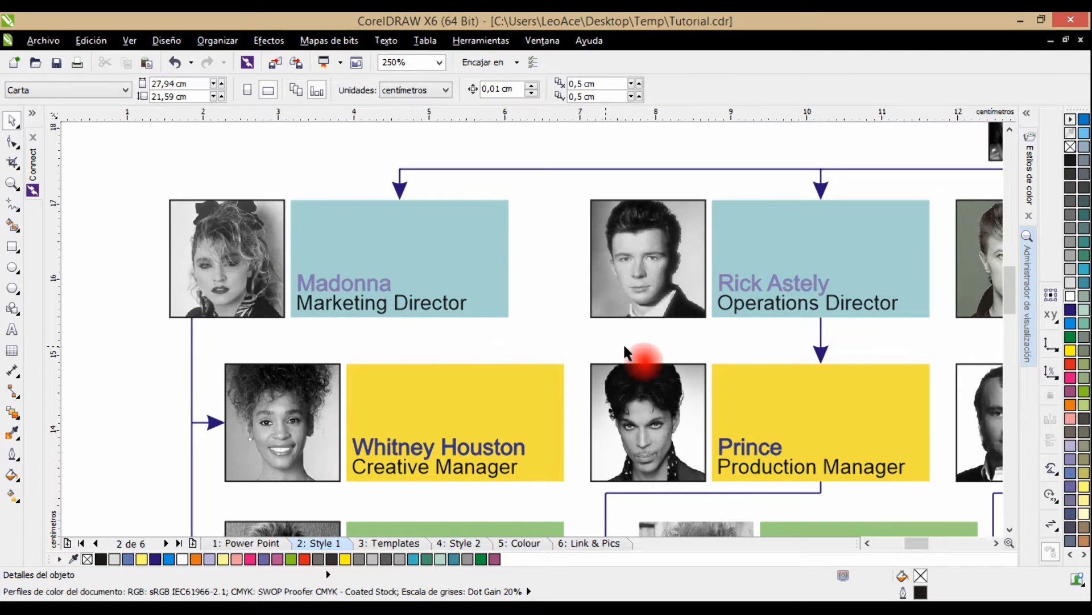
{"action": "left_click_drag", "start_coordinate": [815, 439], "coordinate": [696, 370]}
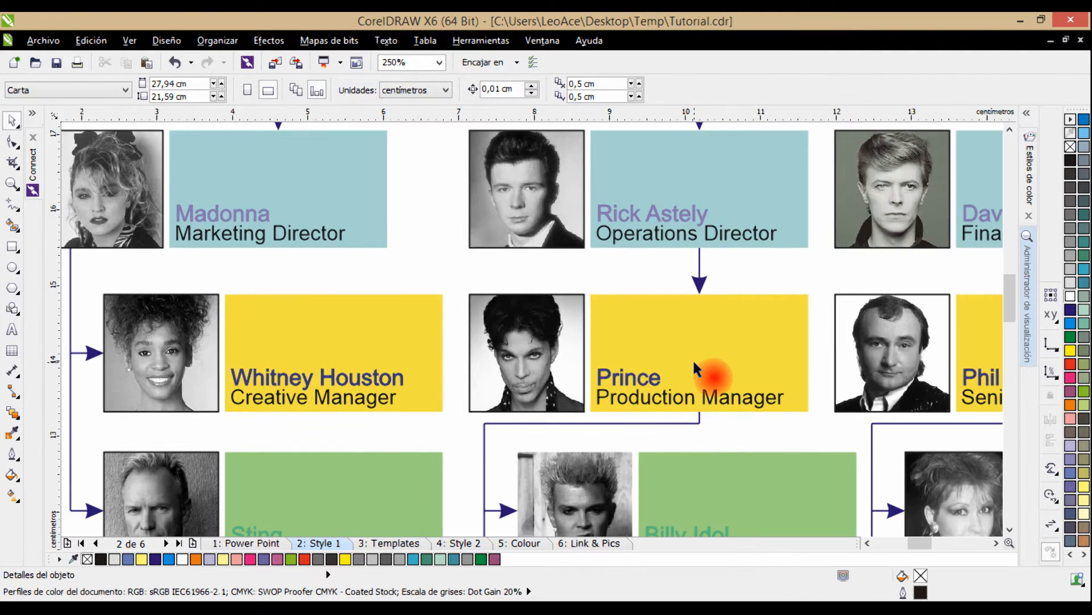
{"action": "left_click_drag", "start_coordinate": [840, 361], "coordinate": [648, 367]}
{"action": "scroll", "coordinate": [825, 357], "scroll_direction": "down", "scroll_amount": 2}
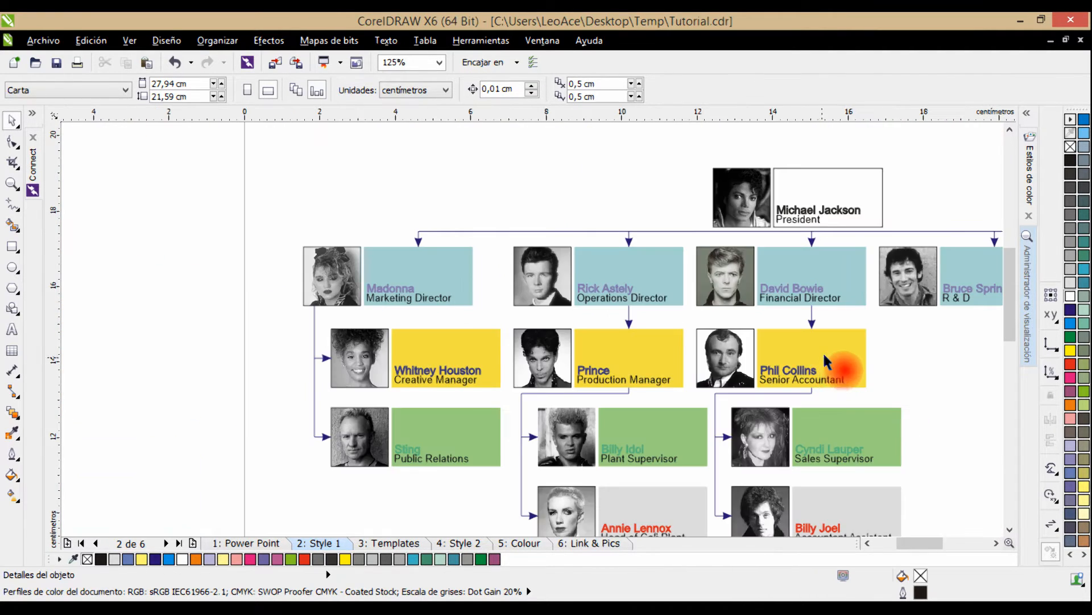
{"action": "left_click_drag", "start_coordinate": [823, 351], "coordinate": [617, 309]}
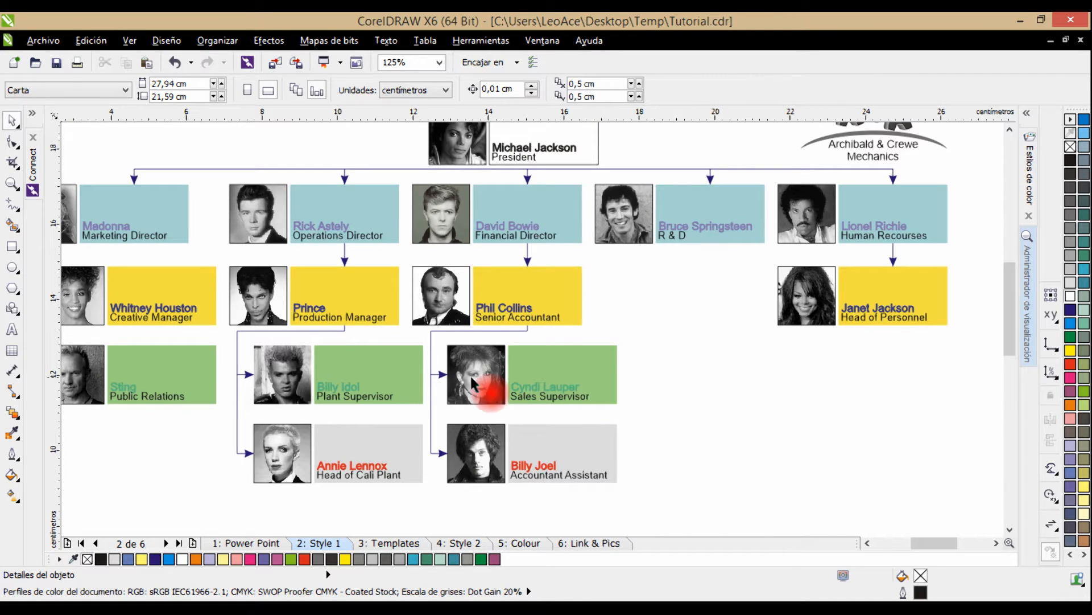
{"action": "left_click_drag", "start_coordinate": [340, 372], "coordinate": [461, 356]}
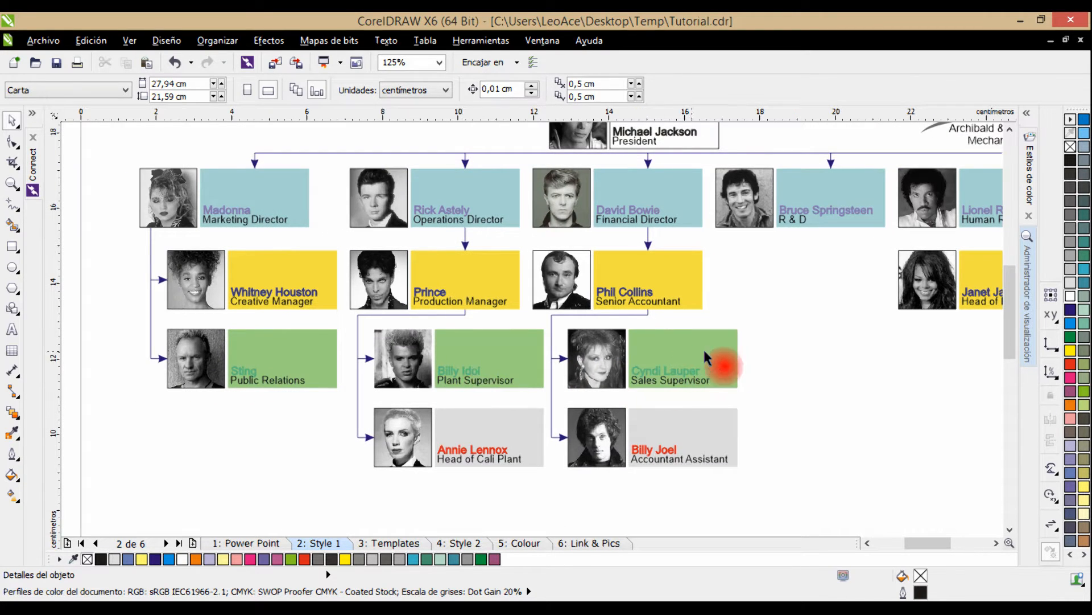
{"action": "left_click_drag", "start_coordinate": [830, 370], "coordinate": [752, 392]}
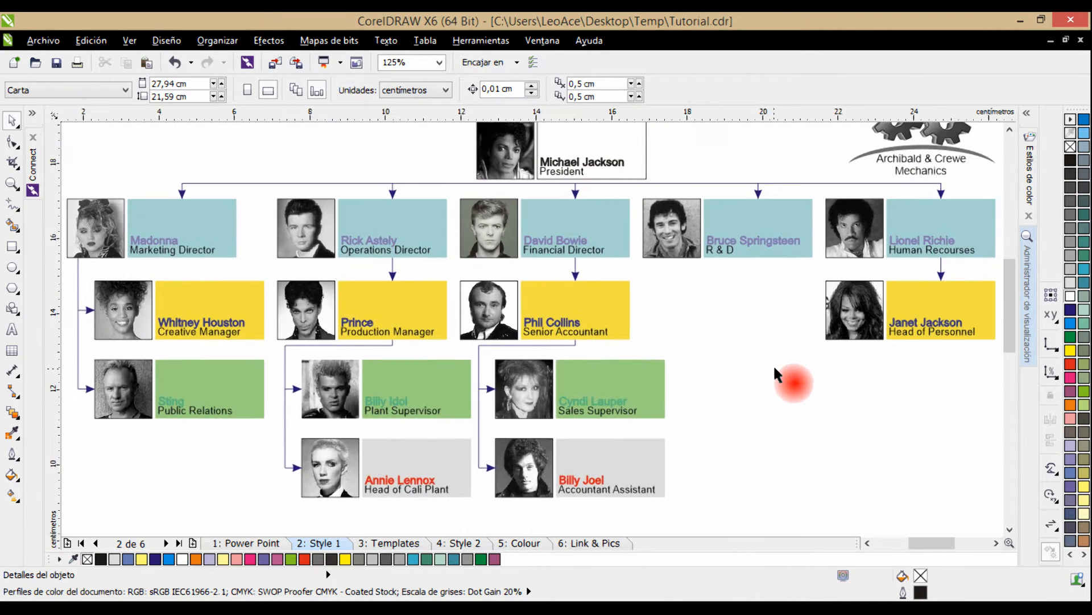
{"action": "left_click_drag", "start_coordinate": [725, 303], "coordinate": [653, 359]}
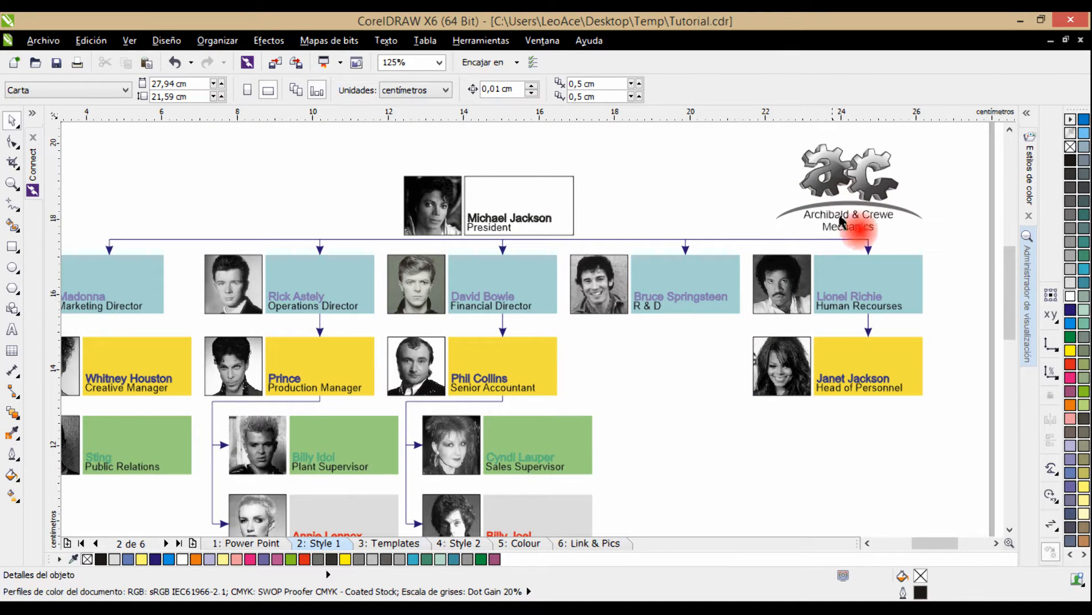
Inspect the Archibald & Crewe Mechanics gear logo above the chart and select it.
{"action": "scroll", "coordinate": [592, 346], "scroll_direction": "down", "scroll_amount": 1}
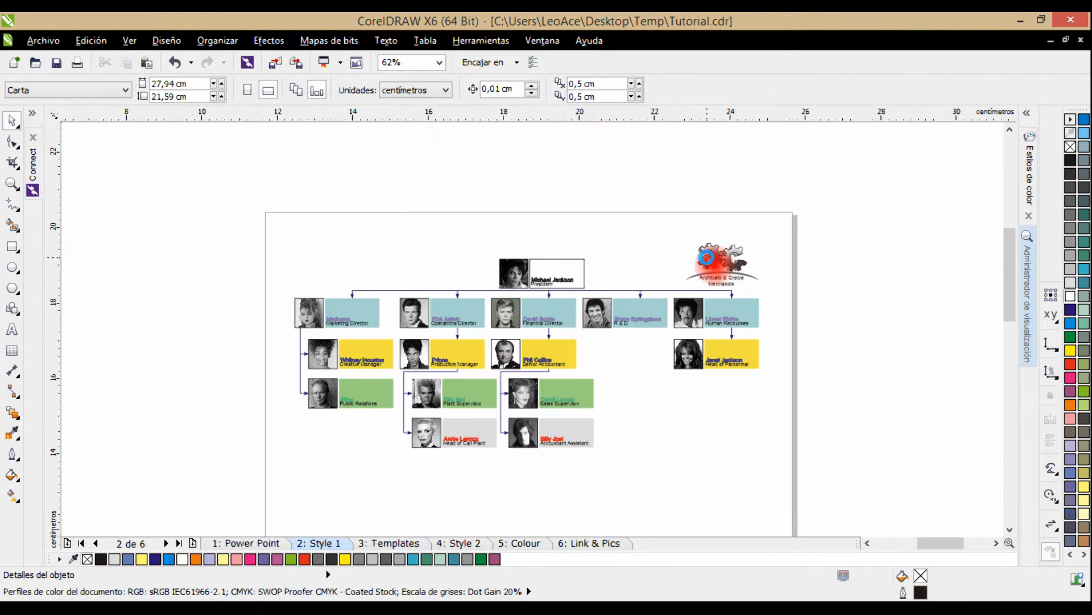
{"action": "scroll", "coordinate": [706, 257], "scroll_direction": "up", "scroll_amount": 3}
{"action": "left_click_drag", "start_coordinate": [772, 270], "coordinate": [529, 297]}
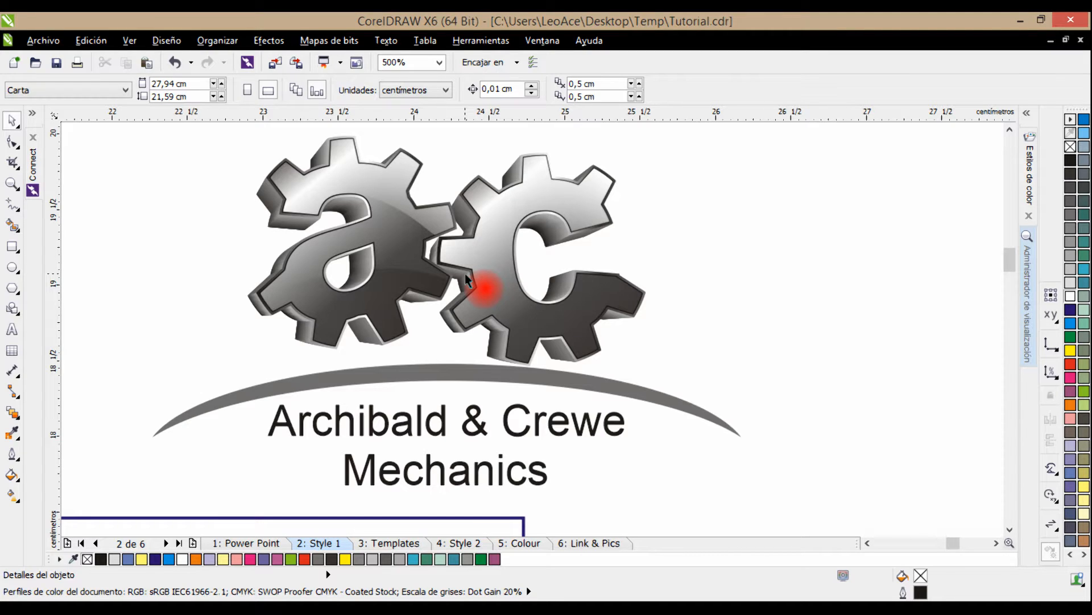
{"action": "left_click", "coordinate": [488, 272]}
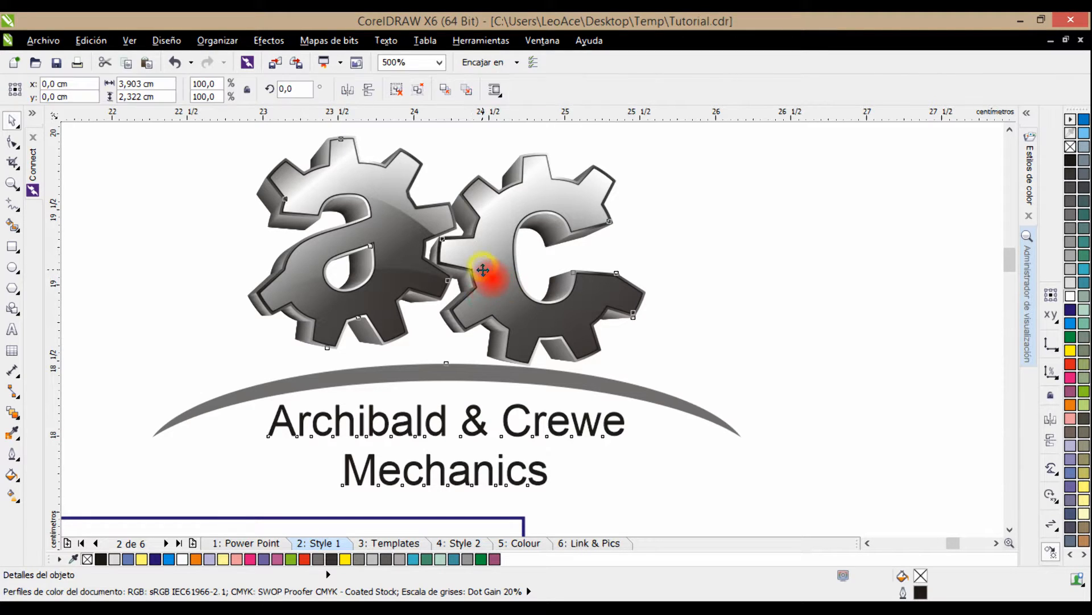
{"action": "scroll", "coordinate": [510, 252], "scroll_direction": "down", "scroll_amount": 1}
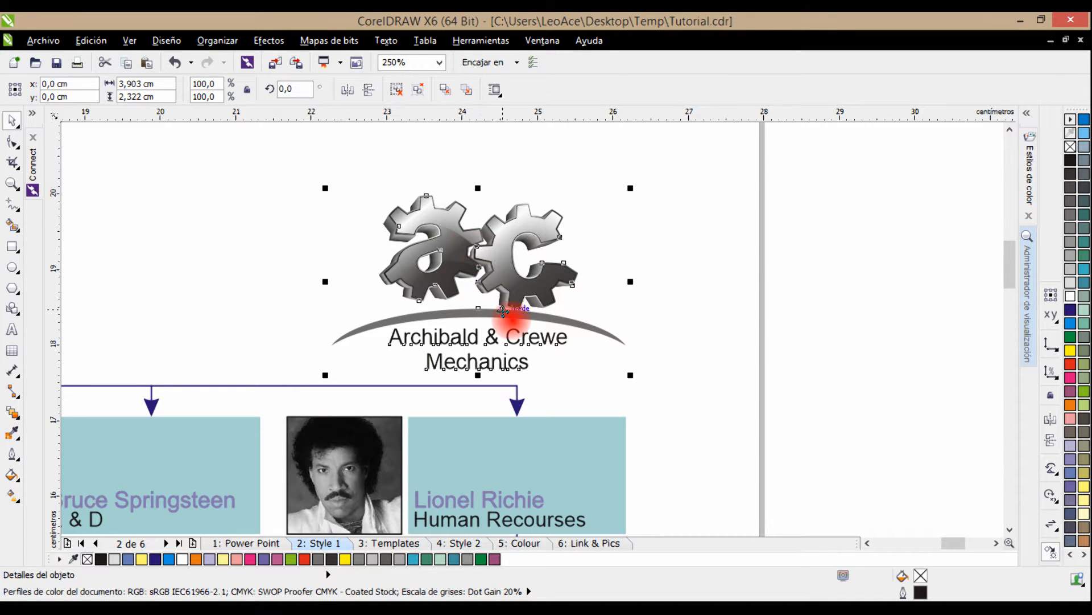
{"action": "scroll", "coordinate": [503, 310], "scroll_direction": "down", "scroll_amount": 1}
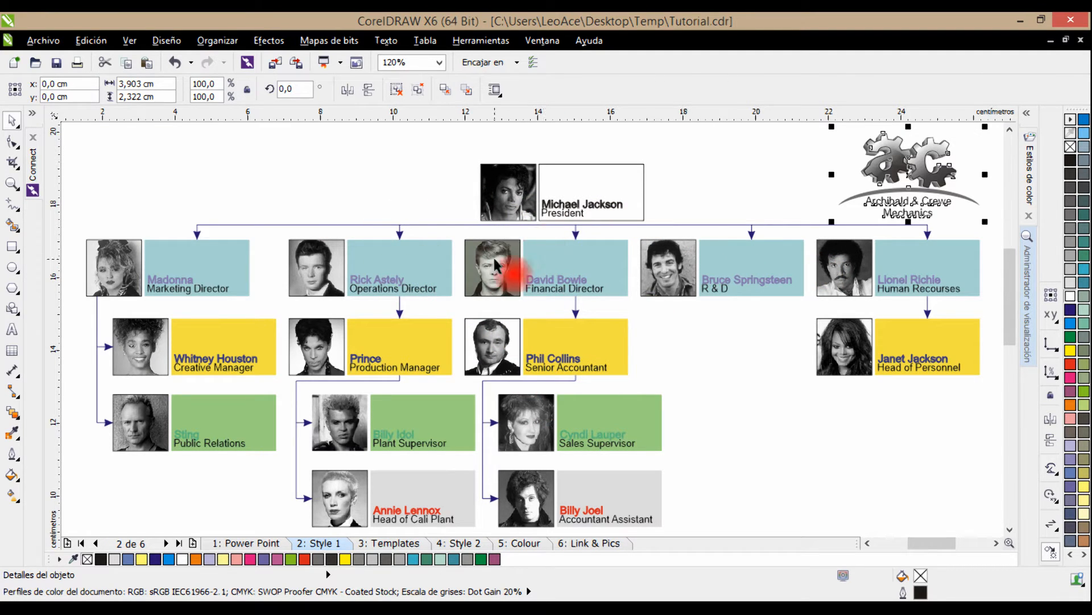
Select the president's card with its photo and text box, and examine how it sits above the lower levels.
{"action": "left_click", "coordinate": [506, 182]}
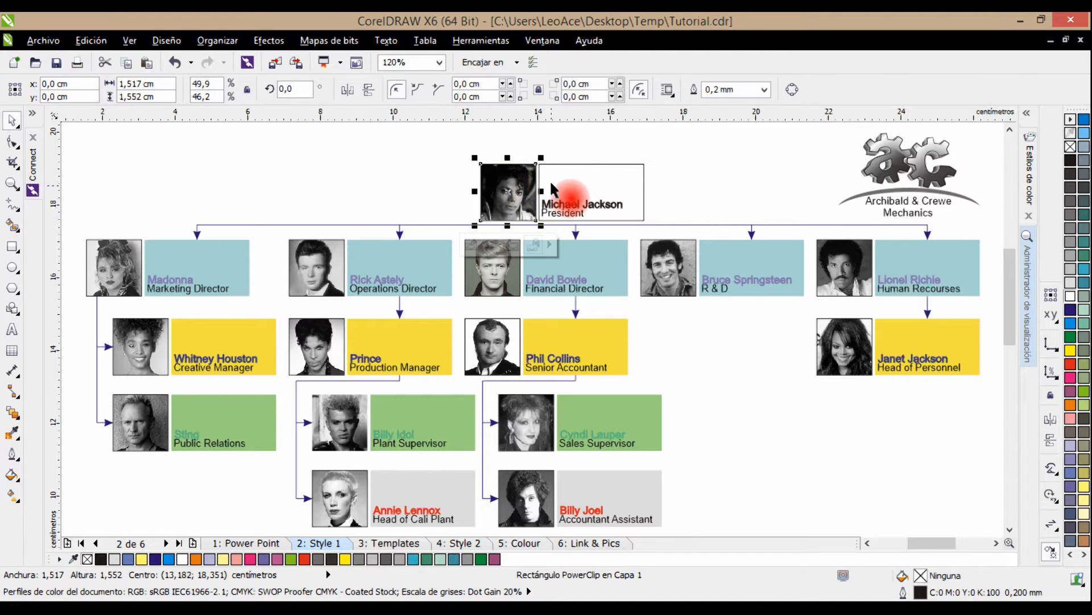
{"action": "left_click_drag", "start_coordinate": [442, 150], "coordinate": [645, 230]}
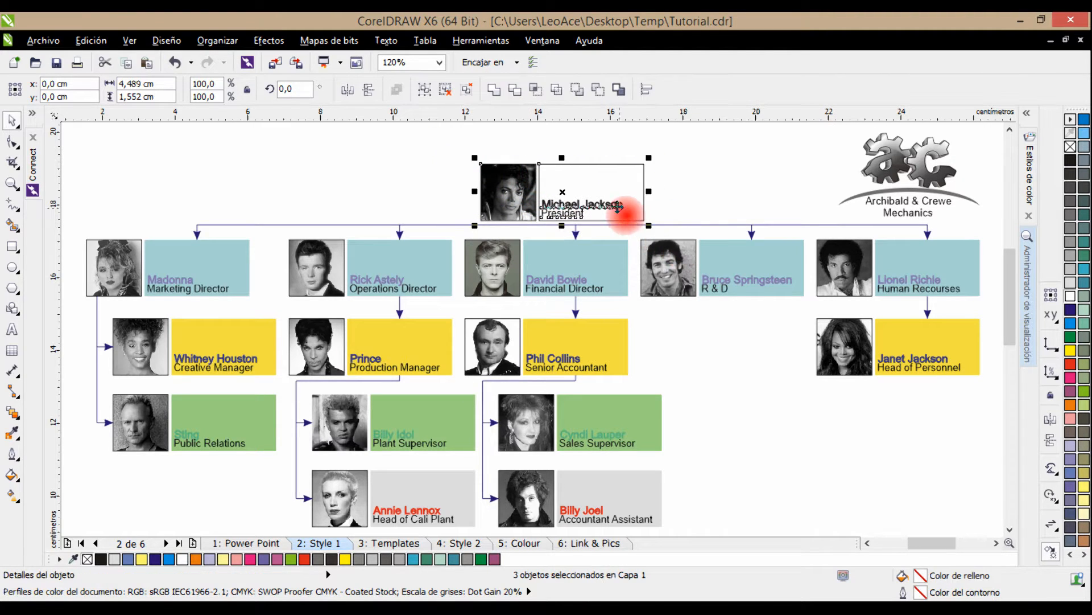
{"action": "scroll", "coordinate": [611, 206], "scroll_direction": "up", "scroll_amount": 3}
{"action": "left_click_drag", "start_coordinate": [580, 190], "coordinate": [578, 273]}
{"action": "scroll", "coordinate": [579, 273], "scroll_direction": "up", "scroll_amount": 1}
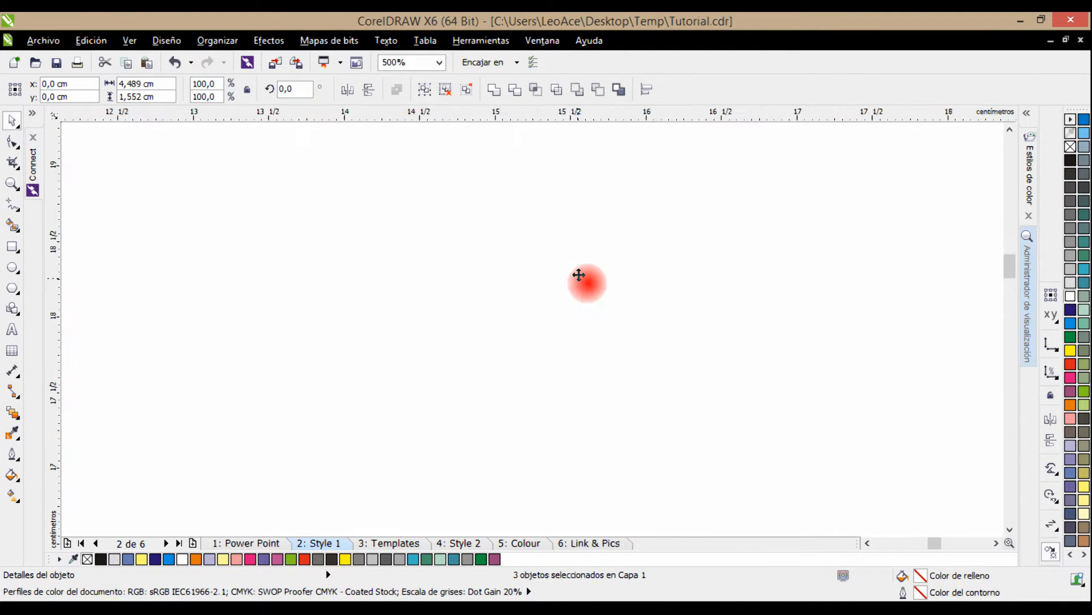
{"action": "scroll", "coordinate": [575, 249], "scroll_direction": "down", "scroll_amount": 1}
{"action": "scroll", "coordinate": [590, 322], "scroll_direction": "down", "scroll_amount": 2}
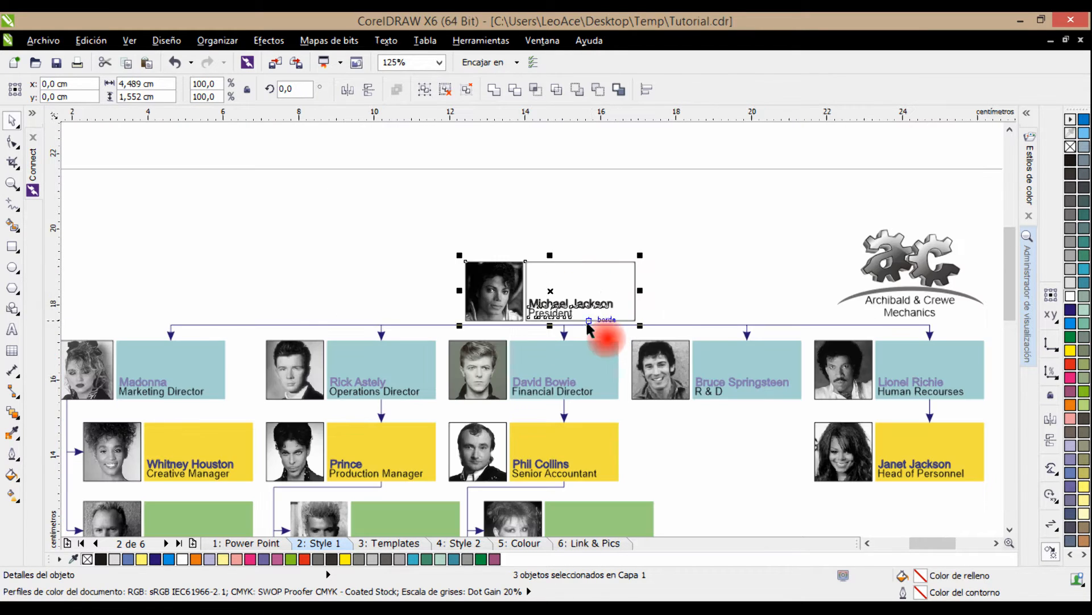
{"action": "scroll", "coordinate": [587, 305], "scroll_direction": "down", "scroll_amount": 1}
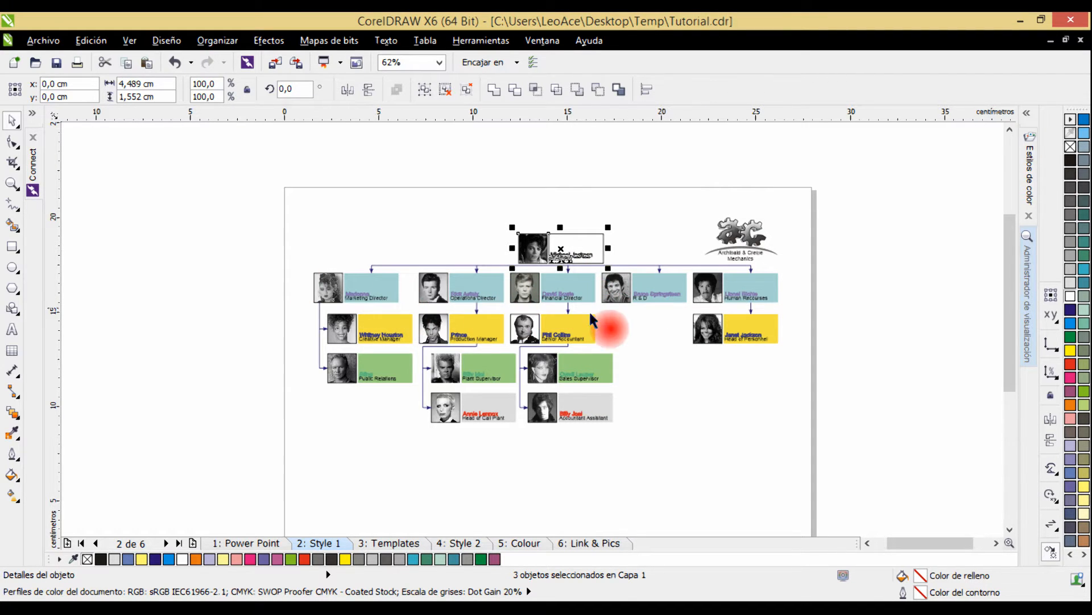
{"action": "scroll", "coordinate": [588, 379], "scroll_direction": "up", "scroll_amount": 2}
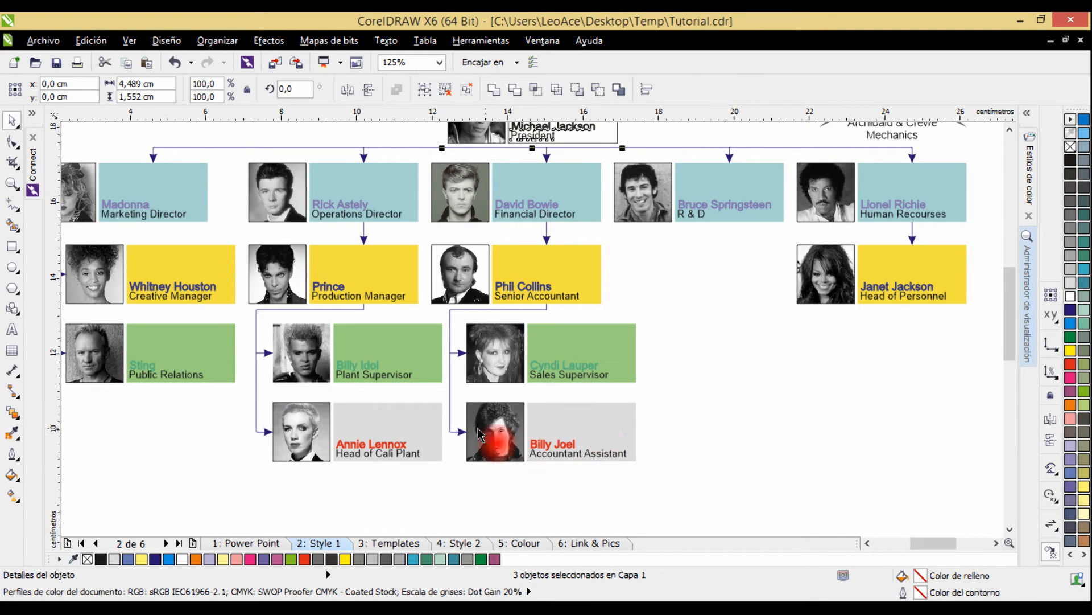
Select the Marketing Director's card on the Style 1 page and inspect its components.
{"action": "left_click", "coordinate": [658, 343]}
{"action": "key", "text": "F4"}
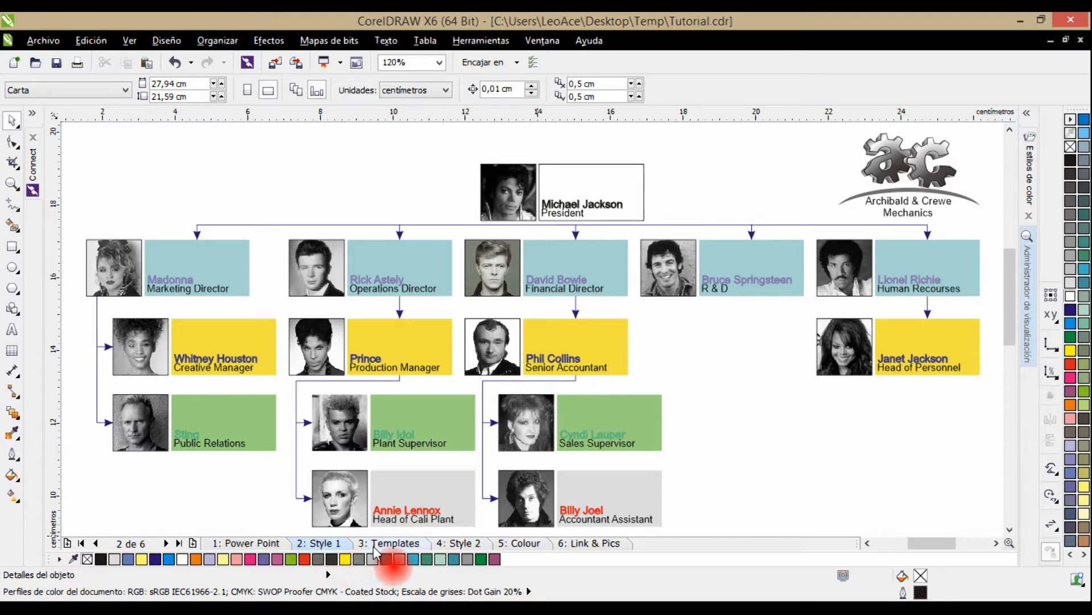
{"action": "left_click_drag", "start_coordinate": [86, 224], "coordinate": [628, 398]}
{"action": "scroll", "coordinate": [271, 238], "scroll_direction": "up", "scroll_amount": 1}
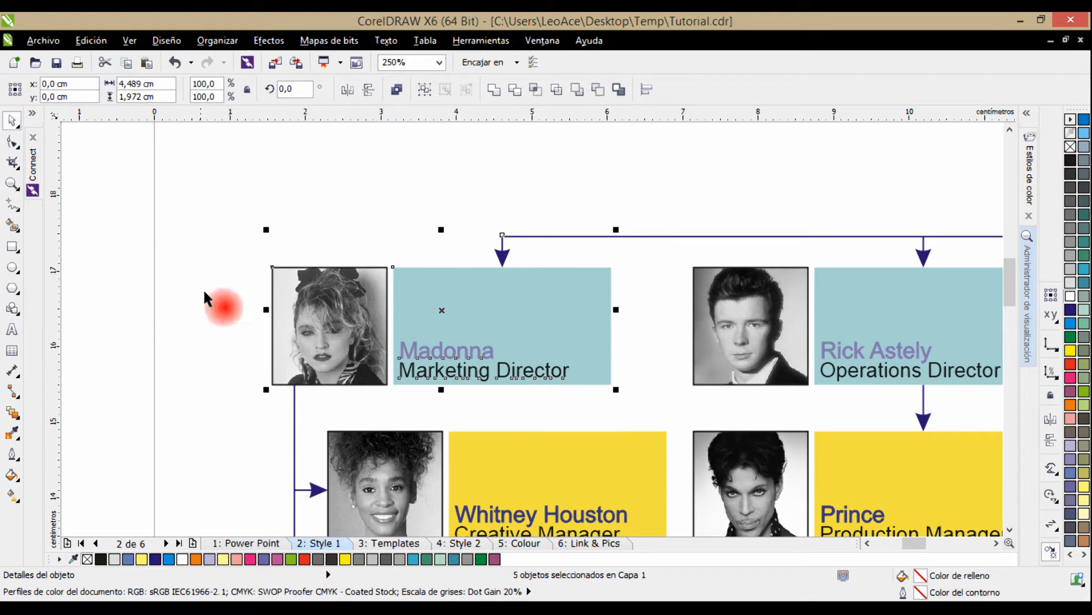
Open the Templates page and examine the blank president's card and the photo card design variants.
{"action": "left_click", "coordinate": [399, 544]}
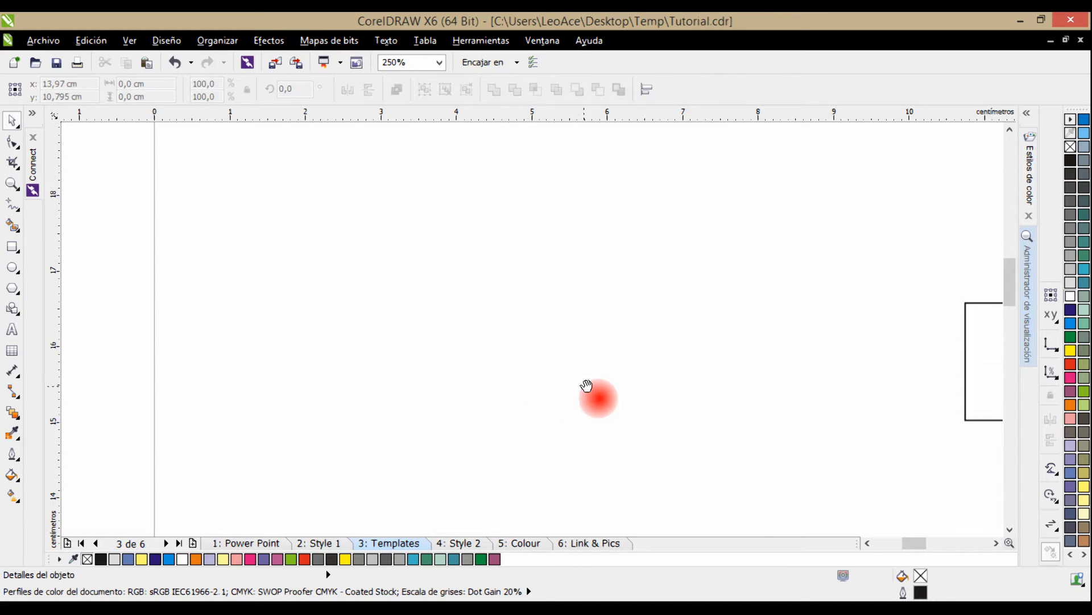
{"action": "left_click_drag", "start_coordinate": [585, 383], "coordinate": [274, 387]}
{"action": "left_click_drag", "start_coordinate": [575, 353], "coordinate": [343, 356]}
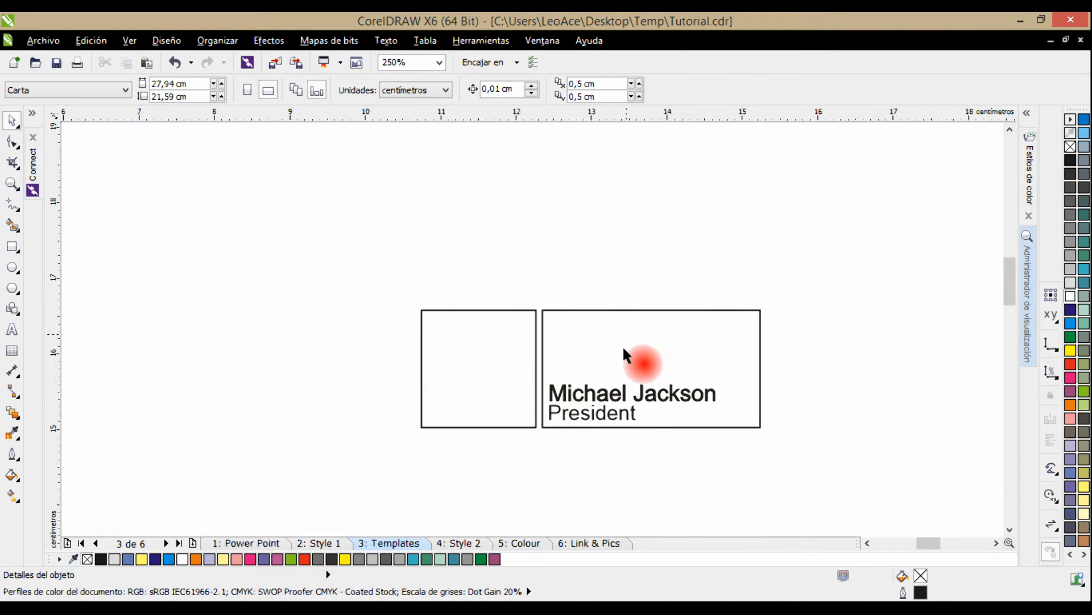
{"action": "left_click_drag", "start_coordinate": [722, 408], "coordinate": [575, 403]}
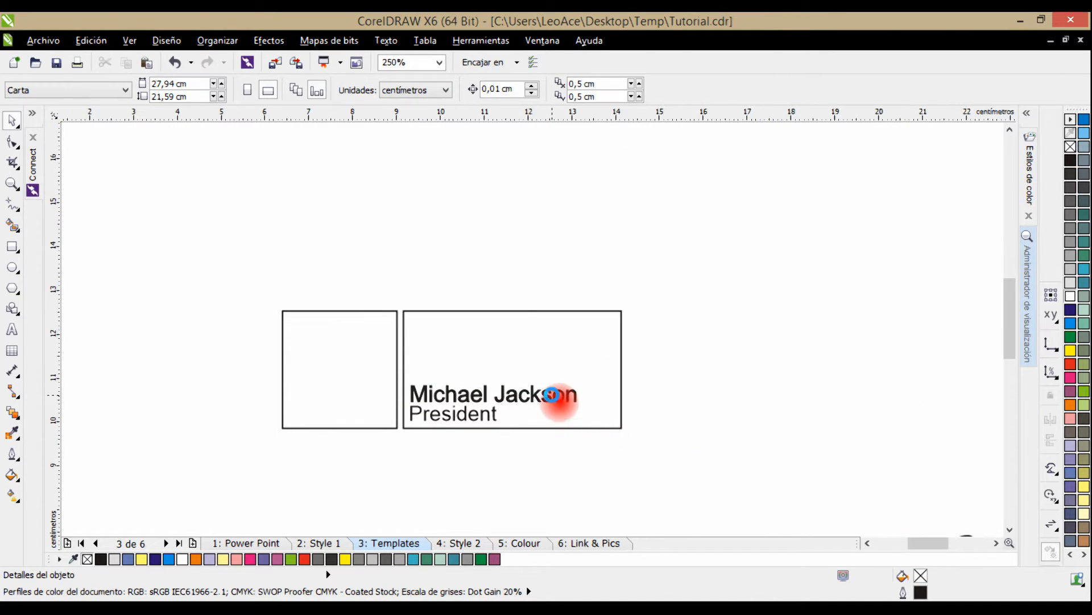
{"action": "key", "text": "F4"}
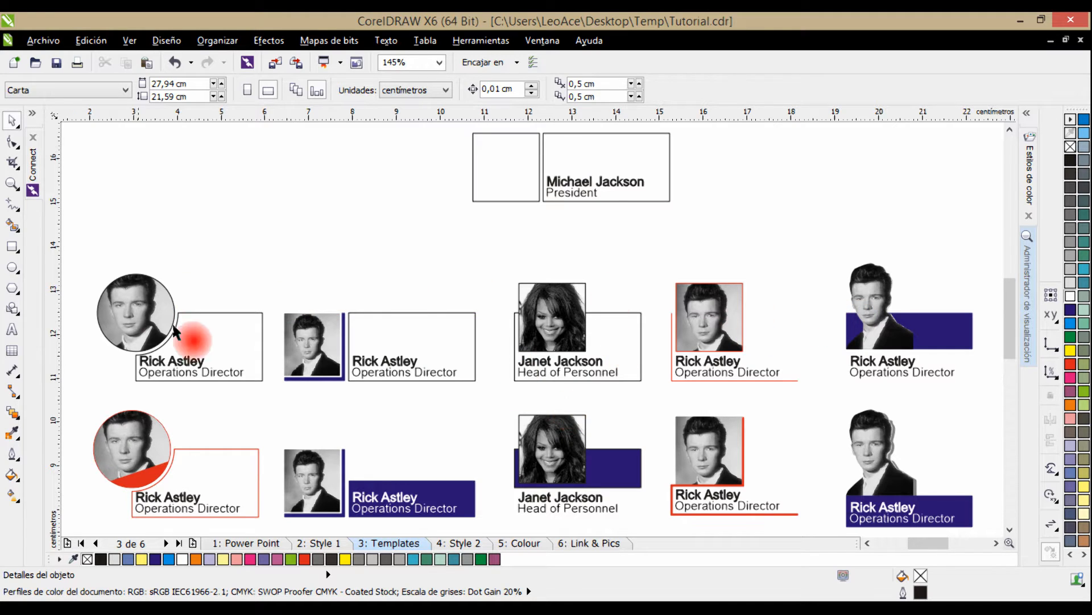
{"action": "left_click_drag", "start_coordinate": [227, 371], "coordinate": [233, 357]}
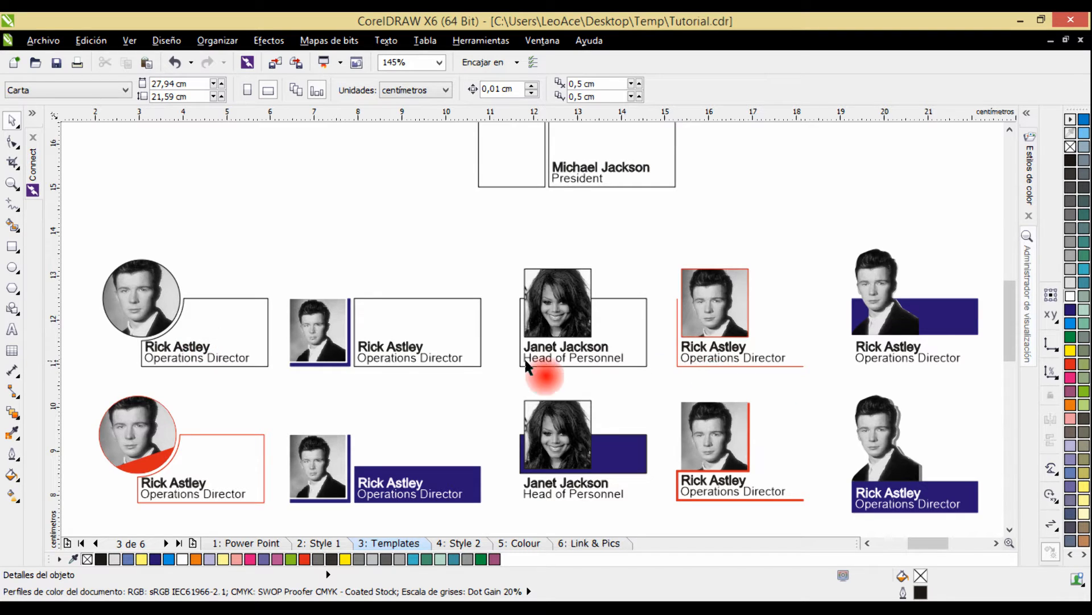
{"action": "scroll", "coordinate": [114, 285], "scroll_direction": "up", "scroll_amount": 2}
{"action": "left_click_drag", "start_coordinate": [148, 282], "coordinate": [319, 283]}
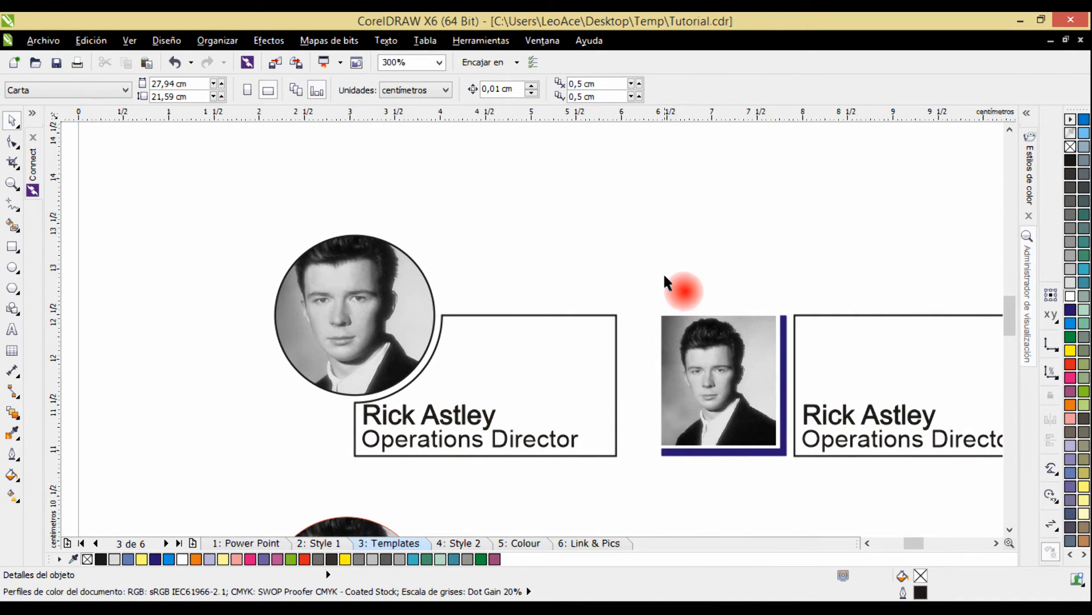
{"action": "scroll", "coordinate": [663, 273], "scroll_direction": "down", "scroll_amount": 1}
{"action": "left_click_drag", "start_coordinate": [802, 149], "coordinate": [618, 224]}
Duplicate the blank president's card and place the copy above the circular-photo template.
{"action": "left_click_drag", "start_coordinate": [644, 157], "coordinate": [681, 230]}
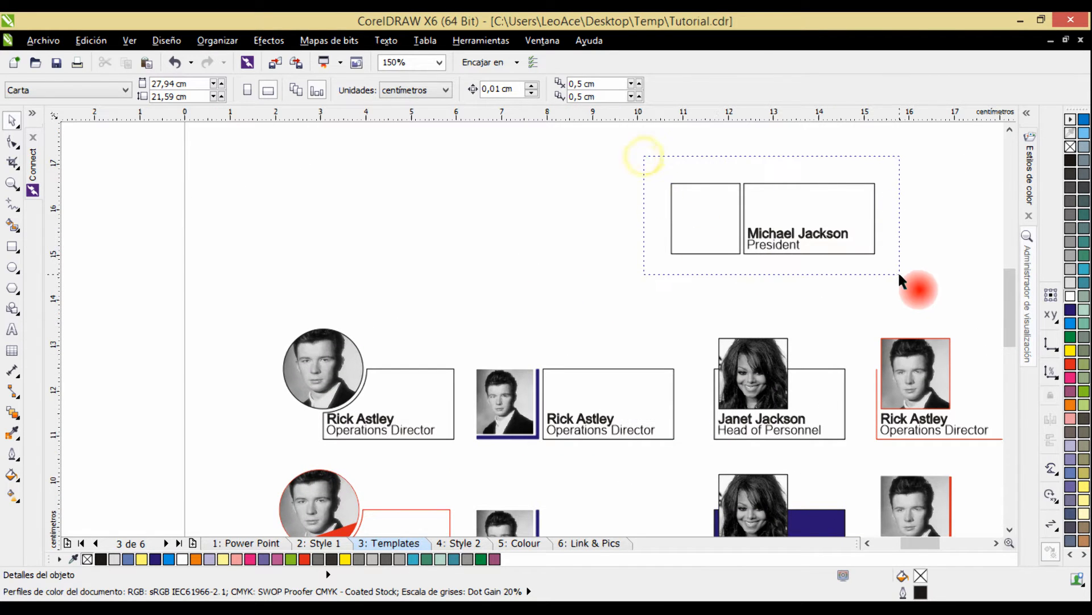
{"action": "left_click_drag", "start_coordinate": [898, 271], "coordinate": [899, 273]}
{"action": "left_click_drag", "start_coordinate": [776, 209], "coordinate": [373, 231]}
{"action": "right_click", "coordinate": [374, 230]}
Ungroup the copied president's card and delete its empty square photo frame.
{"action": "left_click", "coordinate": [235, 234]}
{"action": "left_click", "coordinate": [293, 227]}
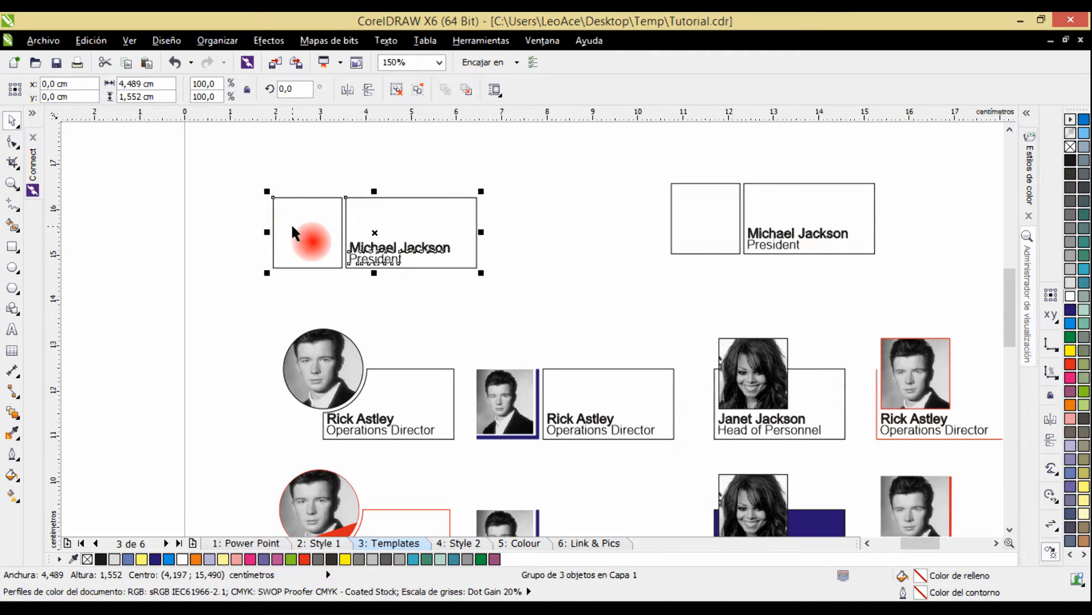
{"action": "key", "text": "ctrl+u"}
{"action": "left_click", "coordinate": [298, 143]}
{"action": "left_click", "coordinate": [303, 242]}
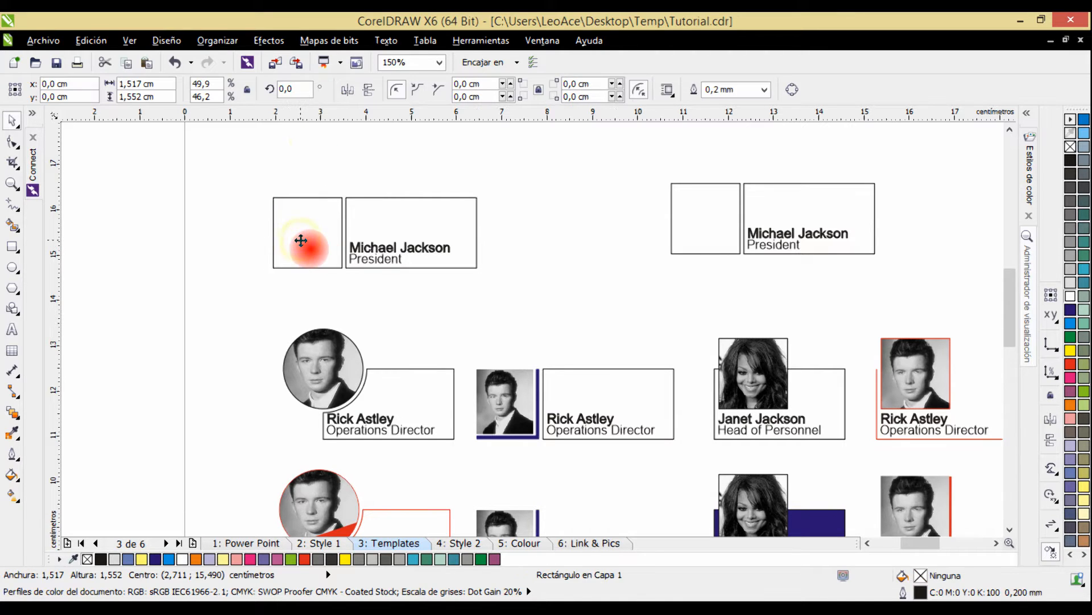
{"action": "key", "text": "Delete"}
Draw a circle about 1.76 cm in diameter and centre it on the upper-left corner of the copied card's text frame.
{"action": "left_click", "coordinate": [12, 267]}
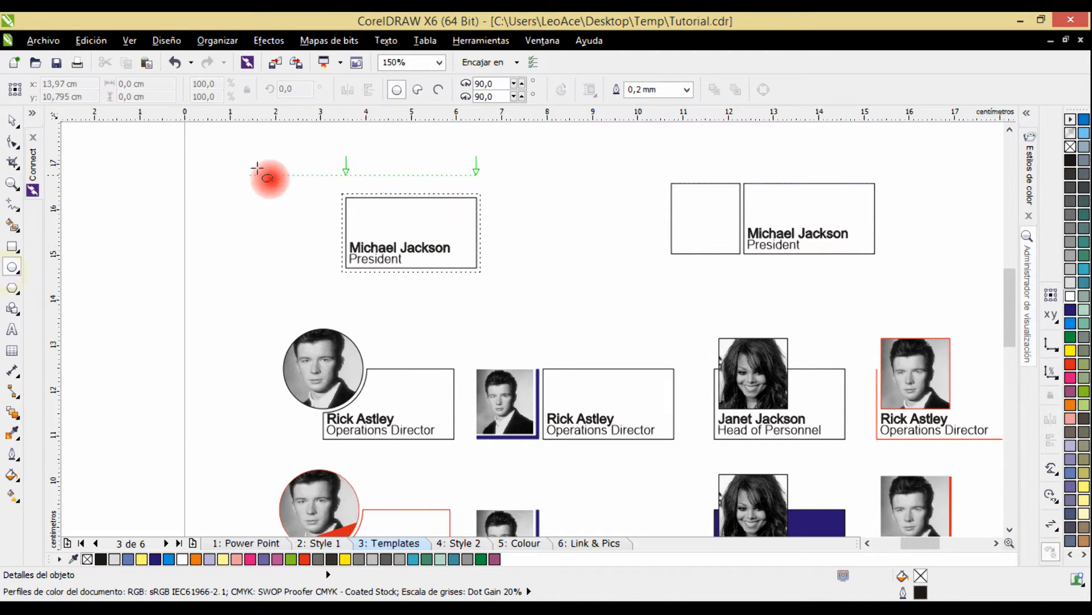
{"action": "scroll", "coordinate": [307, 170], "scroll_direction": "up", "scroll_amount": 2}
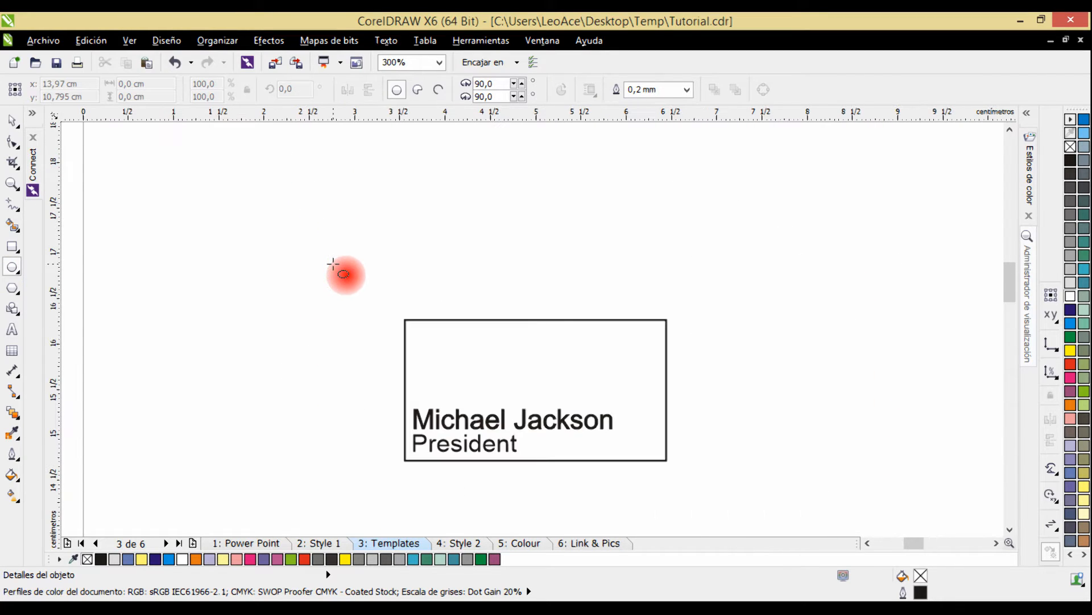
{"action": "left_click_drag", "start_coordinate": [296, 233], "coordinate": [462, 402]}
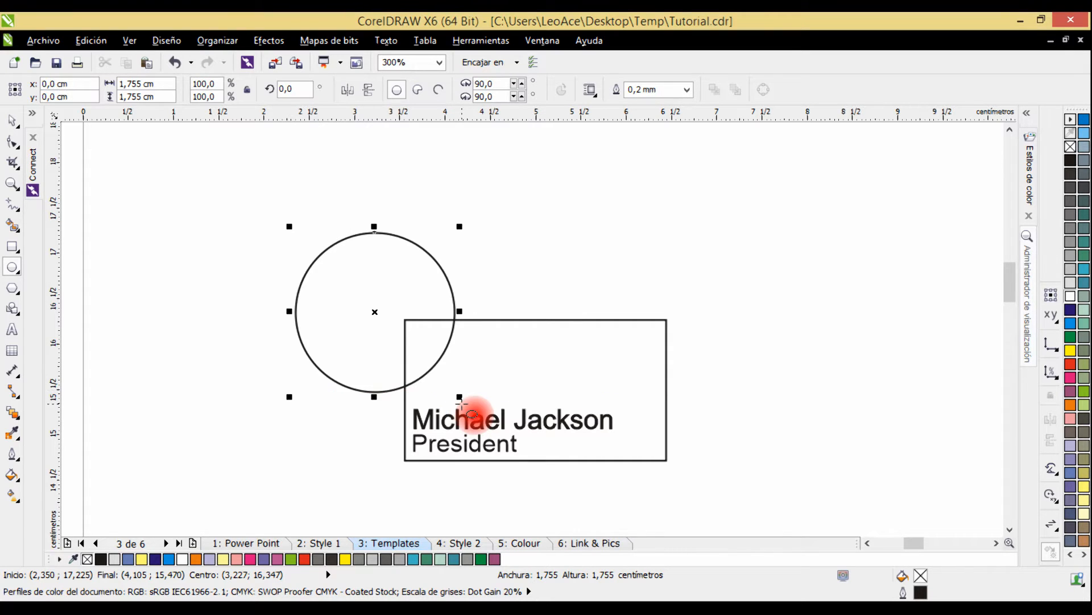
{"action": "left_click", "coordinate": [11, 120]}
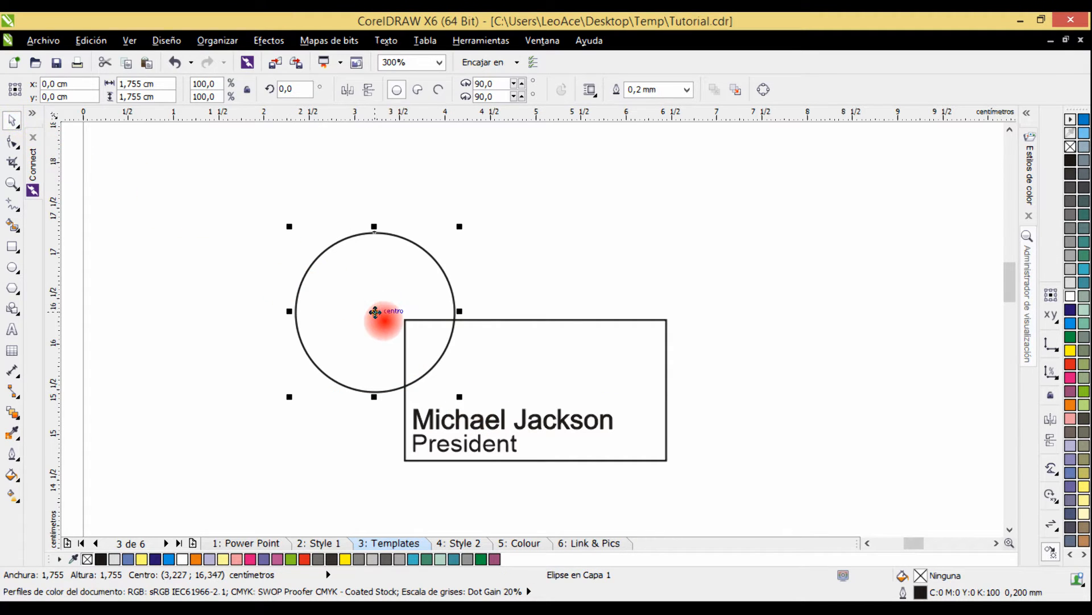
{"action": "left_click_drag", "start_coordinate": [375, 311], "coordinate": [405, 321]}
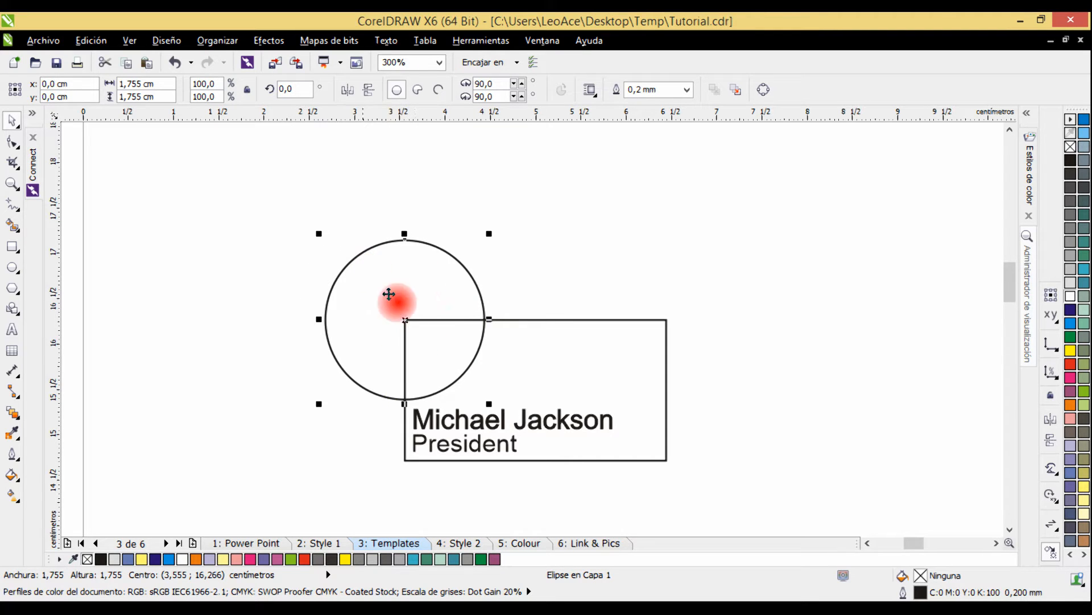
{"action": "scroll", "coordinate": [405, 313], "scroll_direction": "up", "scroll_amount": 3}
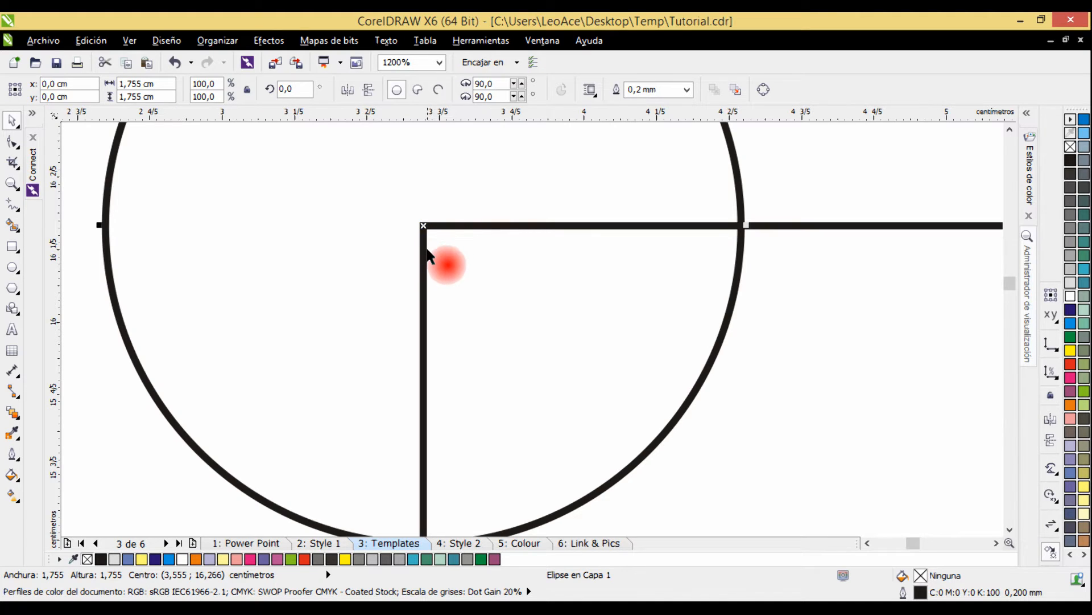
{"action": "scroll", "coordinate": [428, 251], "scroll_direction": "down", "scroll_amount": 1}
{"action": "scroll", "coordinate": [728, 340], "scroll_direction": "down", "scroll_amount": 1}
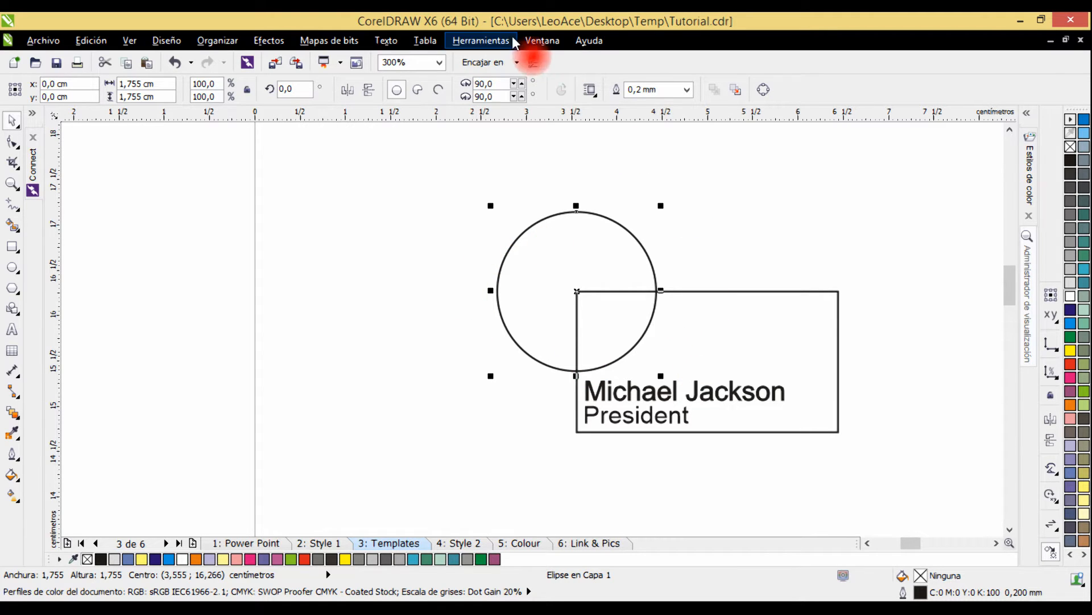
Check which snapping options and dynamic or alignment guides are enabled for positioning objects.
{"action": "left_click", "coordinate": [490, 63]}
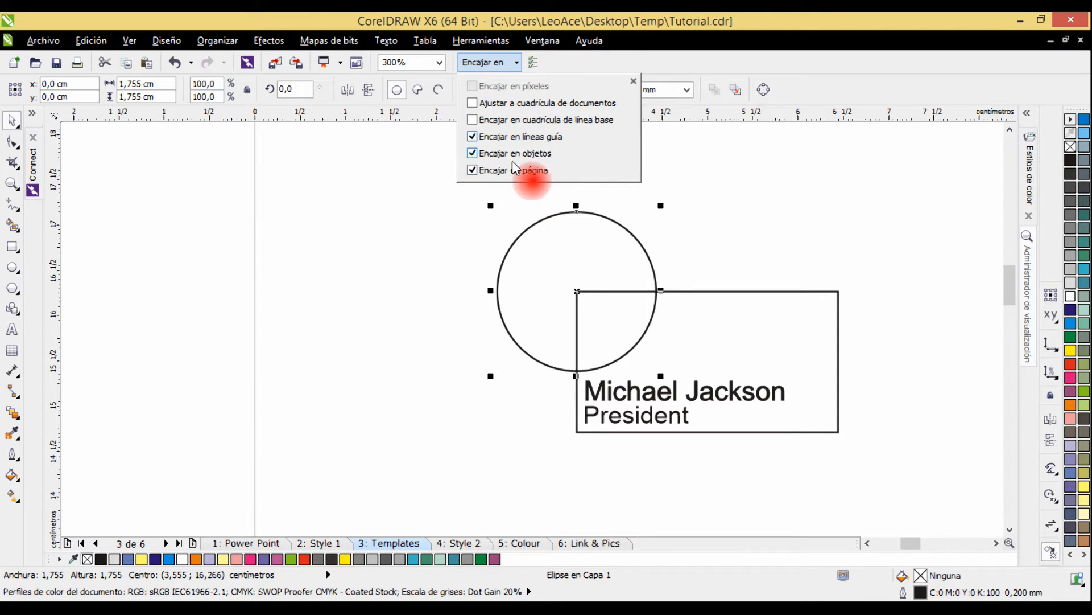
{"action": "left_click", "coordinate": [130, 43]}
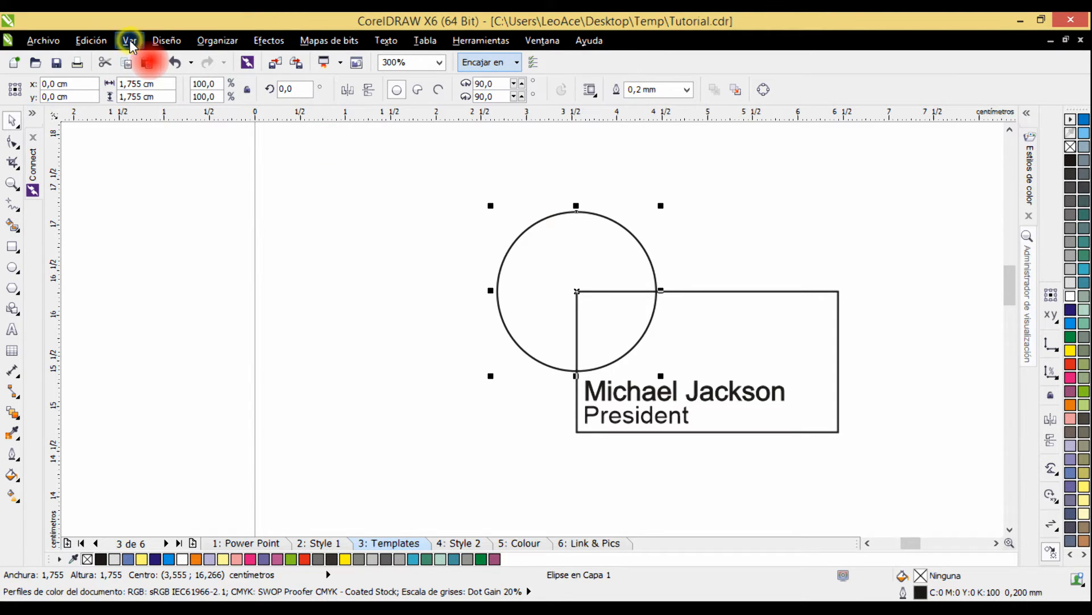
{"action": "left_click", "coordinate": [130, 43]}
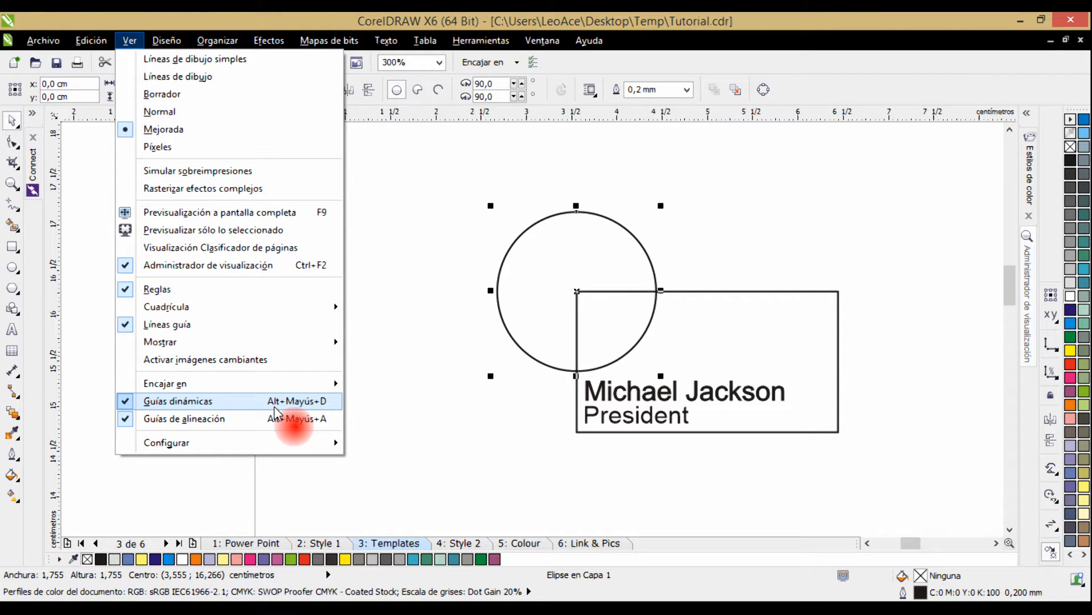
{"action": "left_click", "coordinate": [714, 224]}
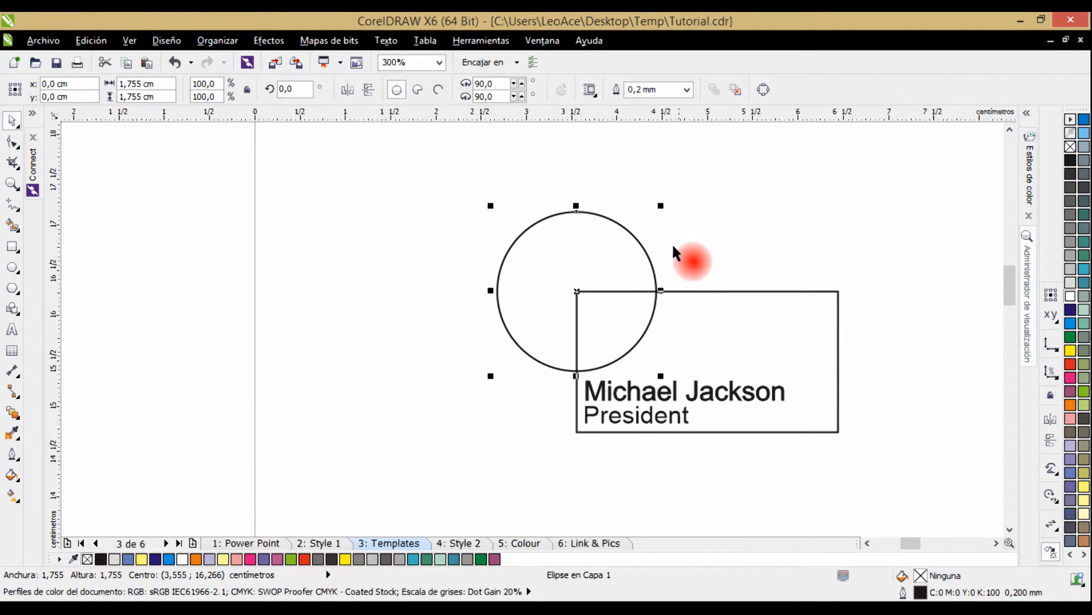
{"action": "left_click_drag", "start_coordinate": [673, 246], "coordinate": [559, 248]}
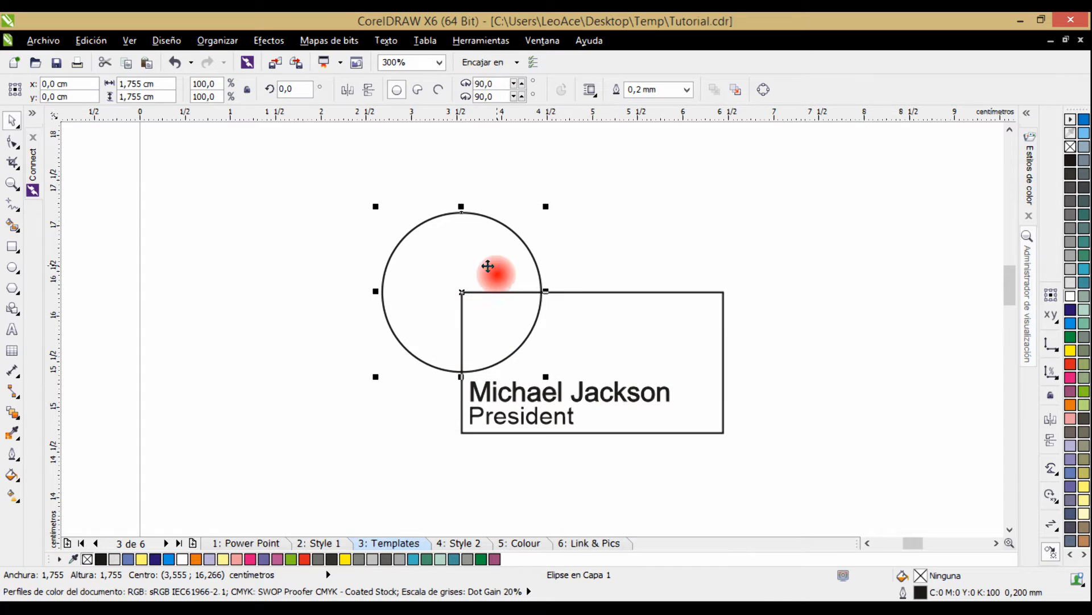
Create a smaller concentric copy of the circle, scaled to about 91% (about 1.6 cm in diameter).
{"action": "left_click", "coordinate": [488, 268]}
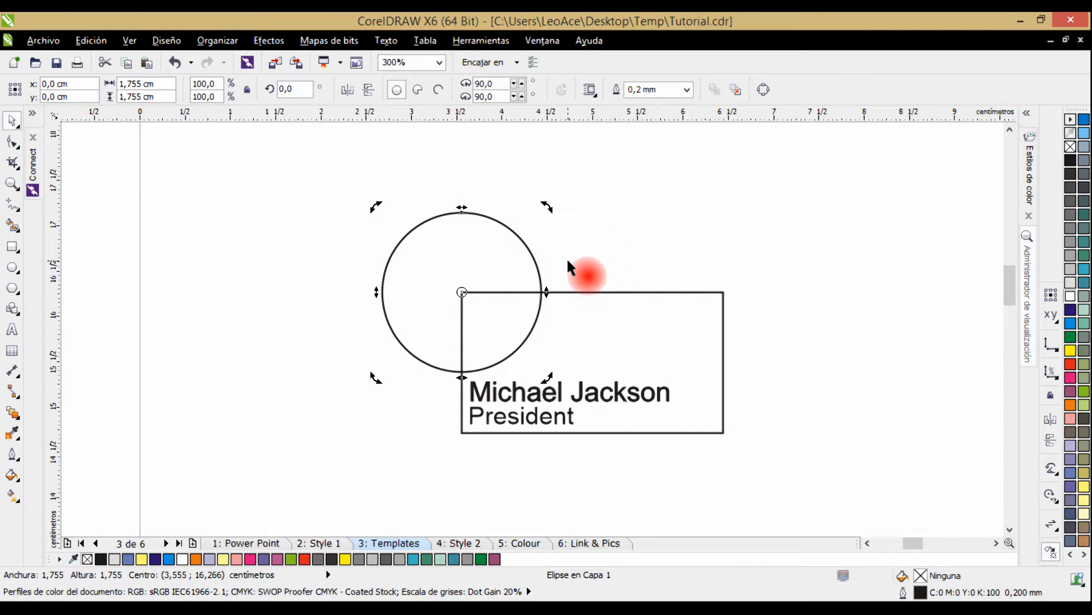
{"action": "left_click", "coordinate": [526, 262]}
{"action": "left_click", "coordinate": [529, 262]}
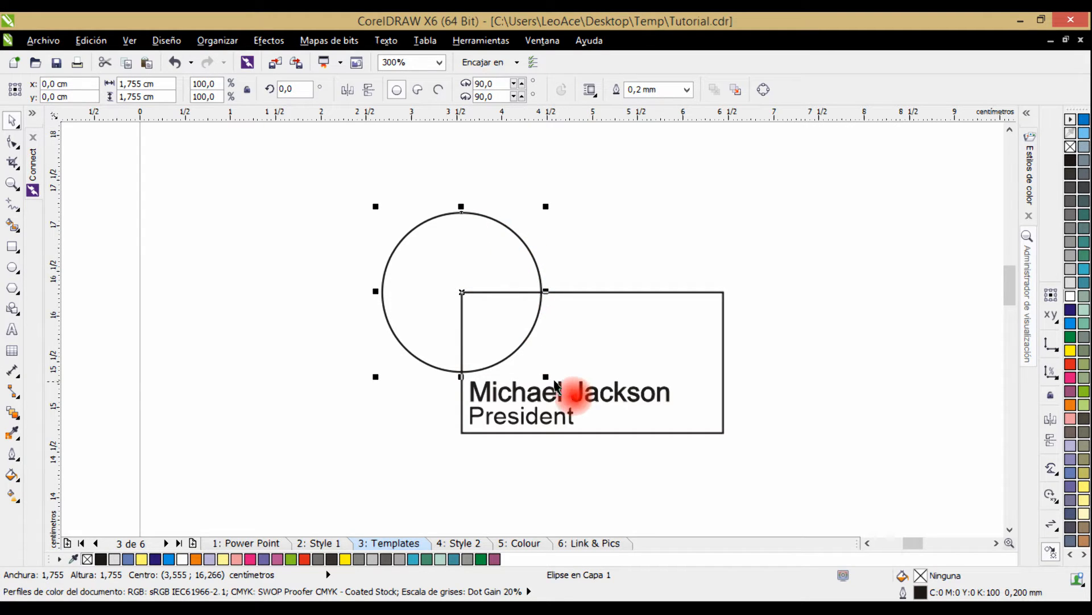
{"action": "left_click_drag", "start_coordinate": [546, 377], "coordinate": [545, 371]}
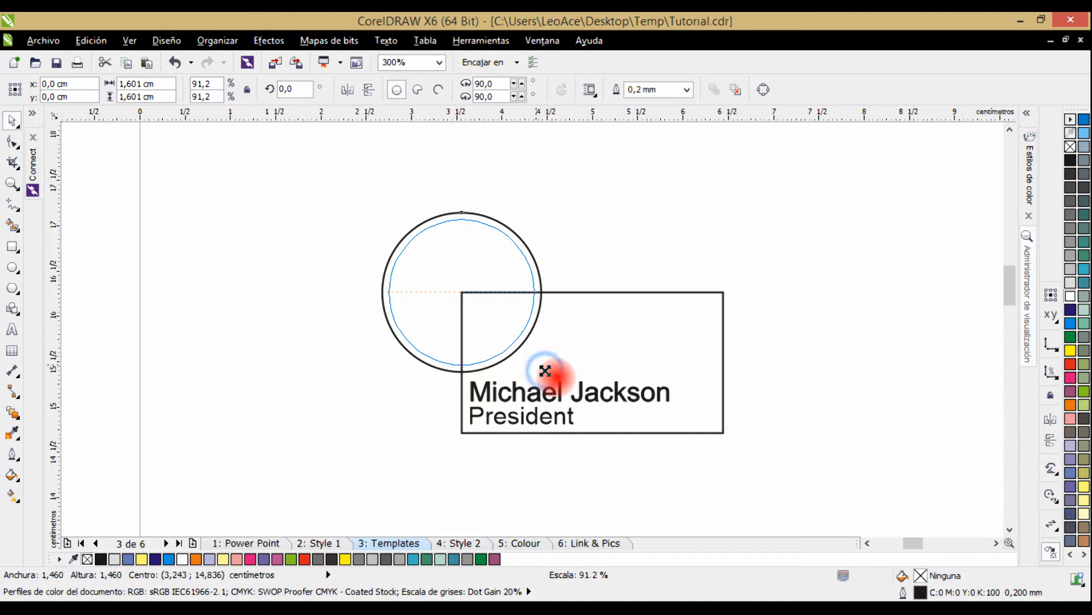
{"action": "left_click_drag", "start_coordinate": [545, 371], "coordinate": [545, 371]}
{"action": "right_click", "coordinate": [544, 371]}
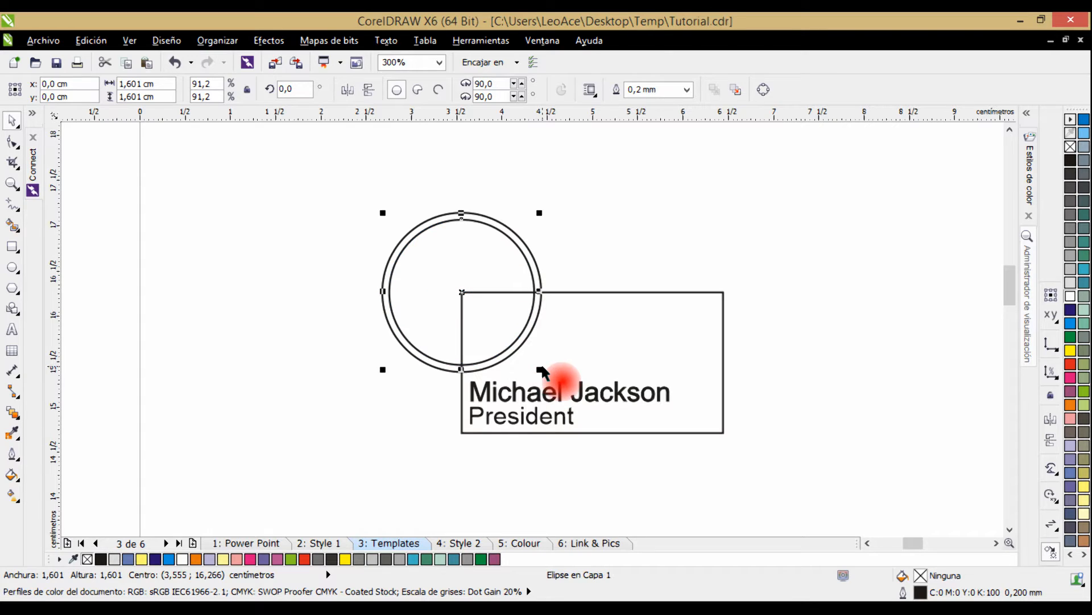
Trim the card's text frame with the larger outer circle.
{"action": "scroll", "coordinate": [503, 311], "scroll_direction": "up", "scroll_amount": 1}
{"action": "left_click_drag", "start_coordinate": [533, 264], "coordinate": [533, 293]}
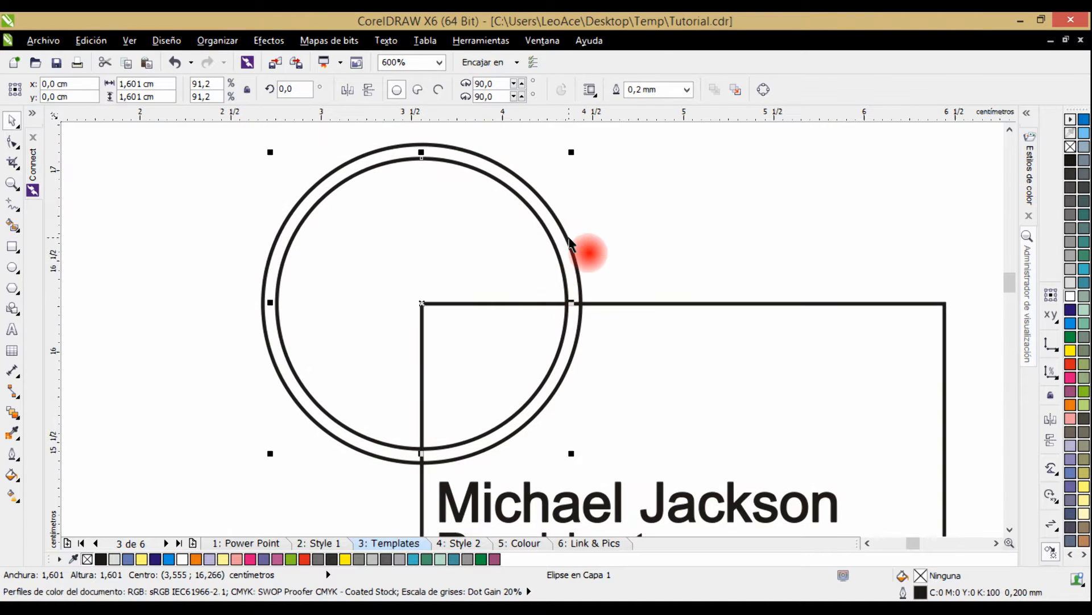
{"action": "left_click", "coordinate": [572, 216]}
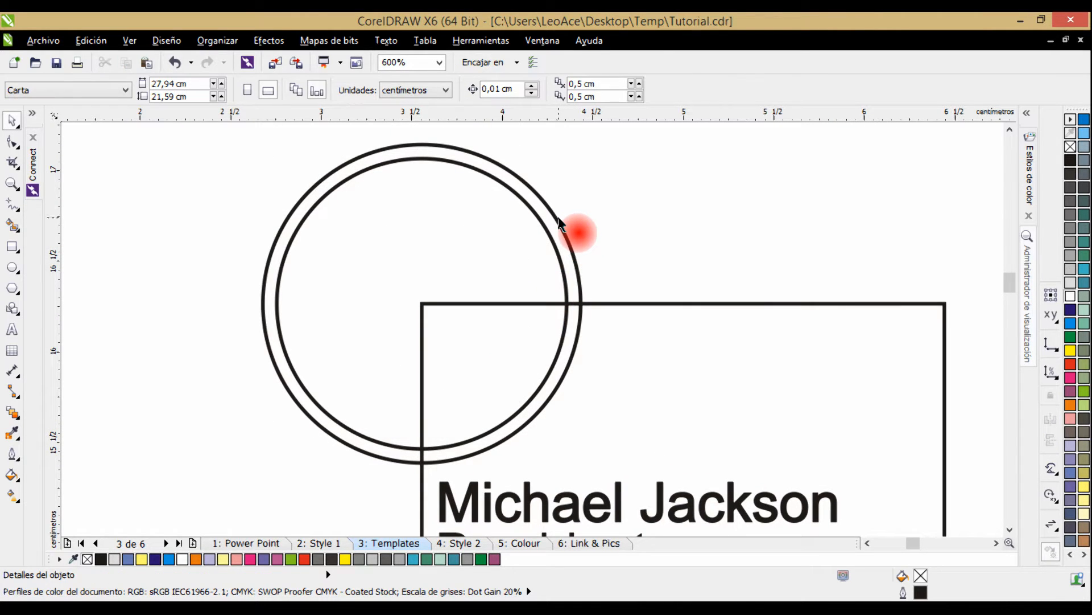
{"action": "left_click", "coordinate": [557, 226]}
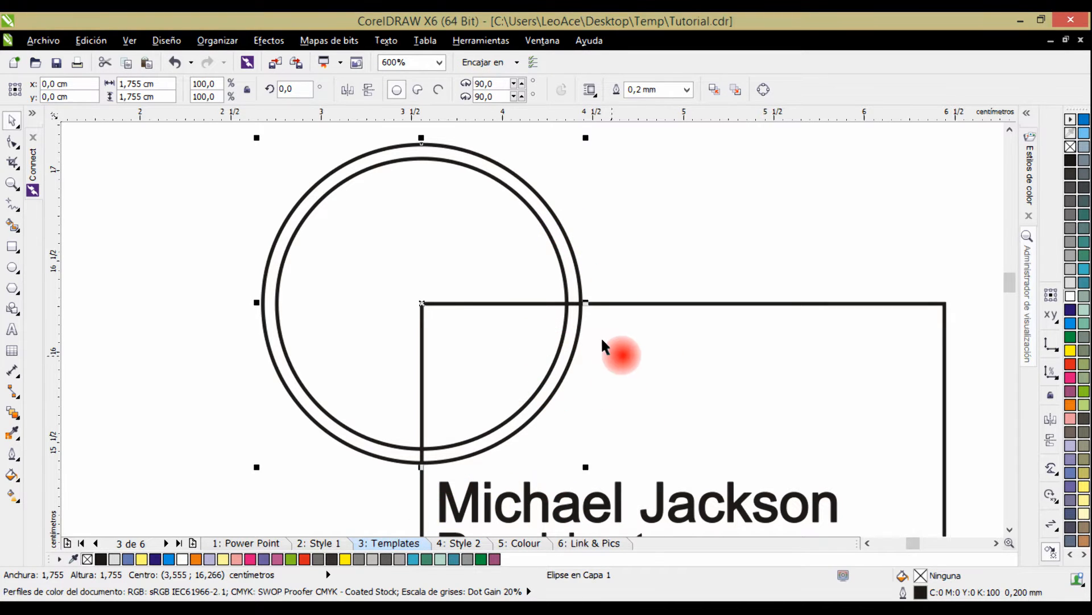
{"action": "left_click_drag", "start_coordinate": [697, 409], "coordinate": [671, 379]}
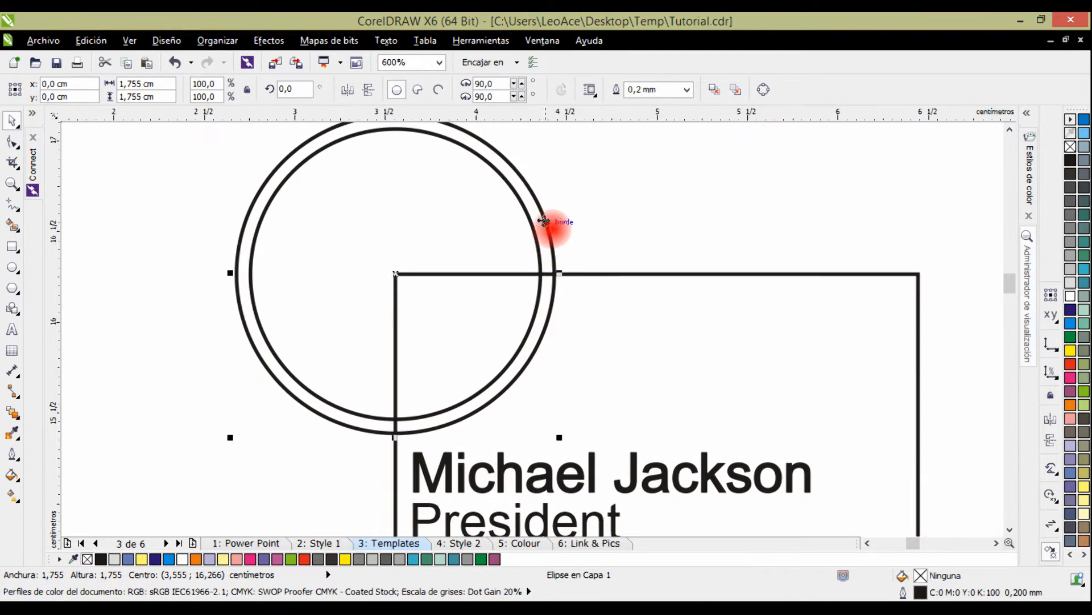
{"action": "left_click", "coordinate": [567, 192]}
{"action": "left_click", "coordinate": [535, 198]}
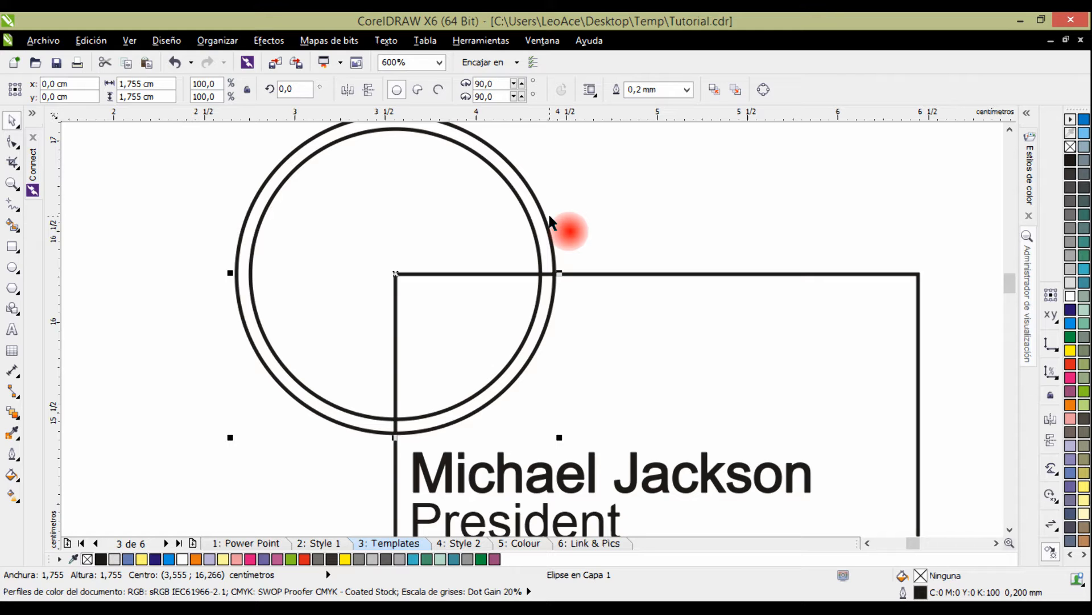
{"action": "left_click", "coordinate": [683, 237]}
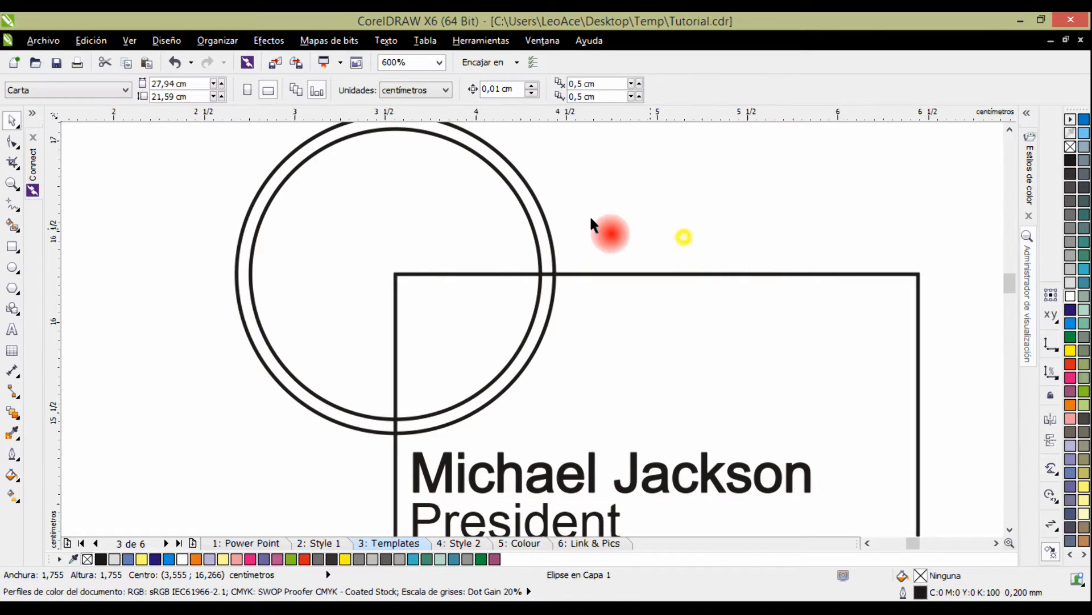
{"action": "left_click", "coordinate": [548, 213]}
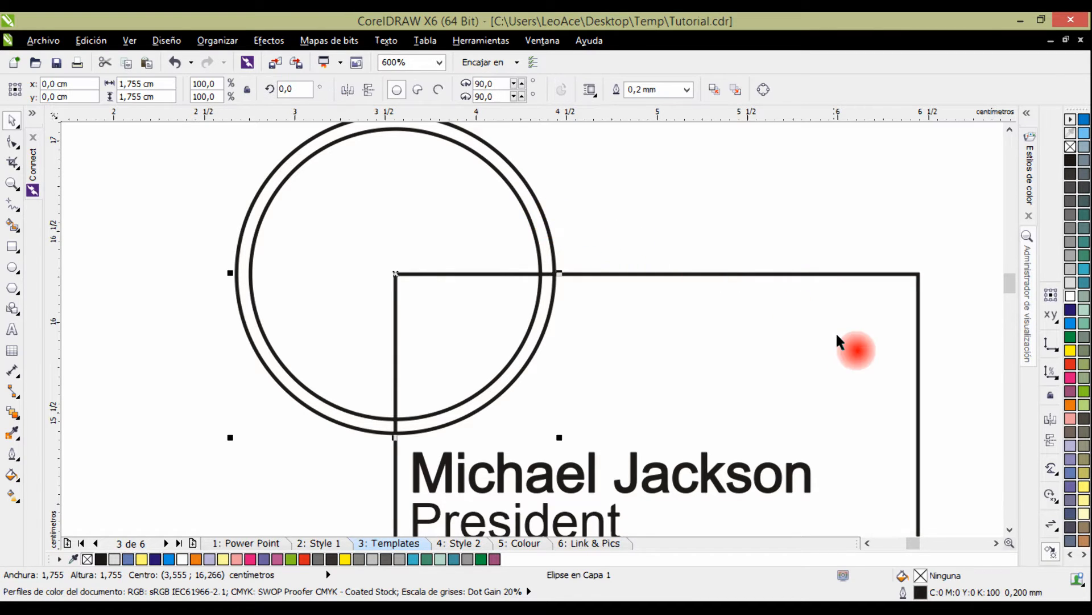
{"action": "left_click", "coordinate": [690, 344], "text": "shift"}
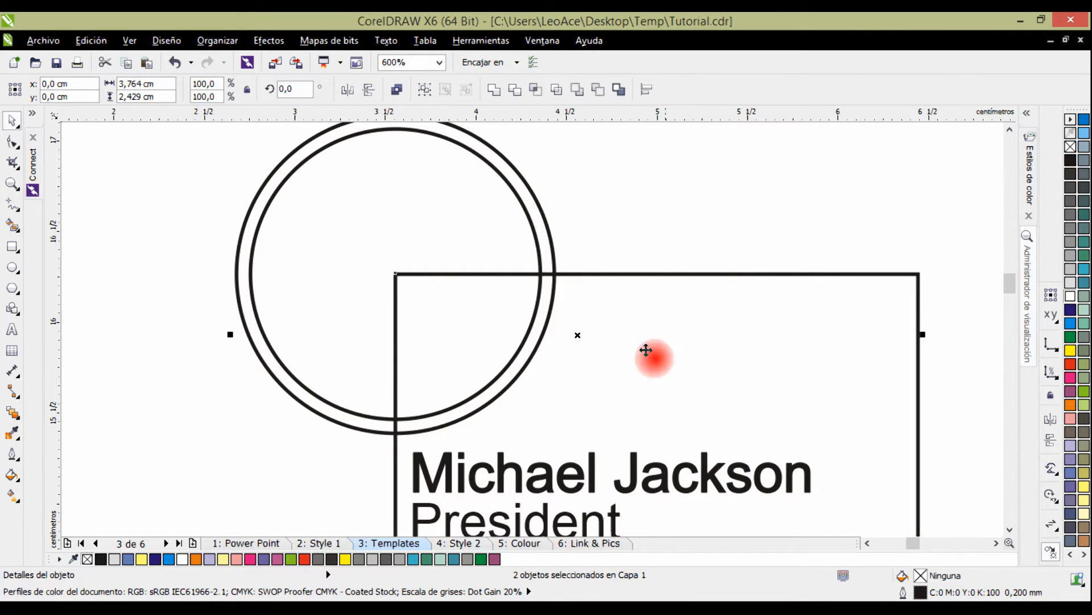
{"action": "left_click", "coordinate": [515, 90]}
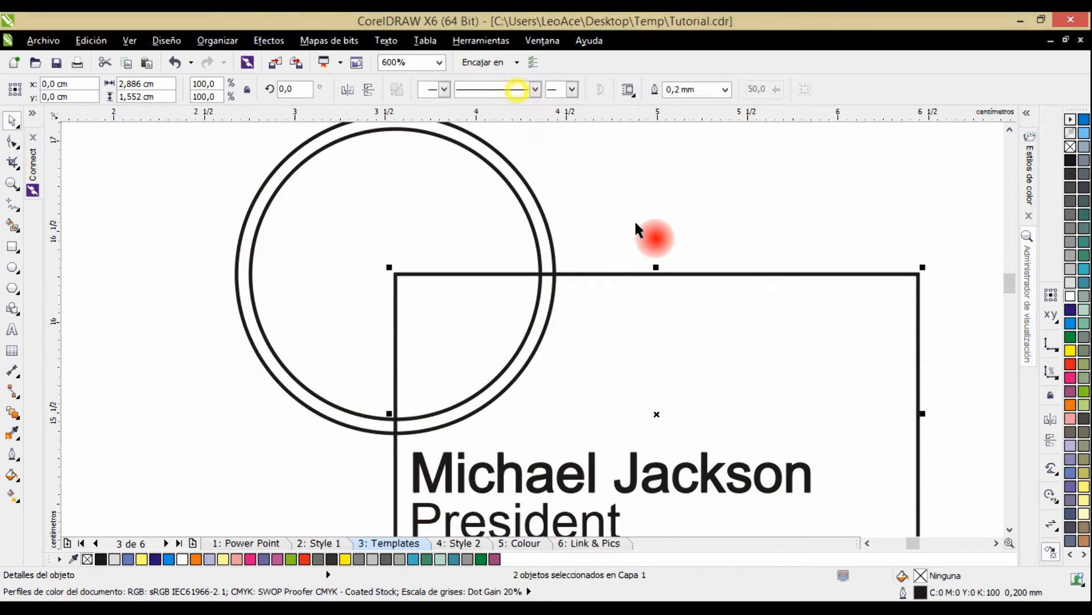
{"action": "left_click", "coordinate": [638, 228]}
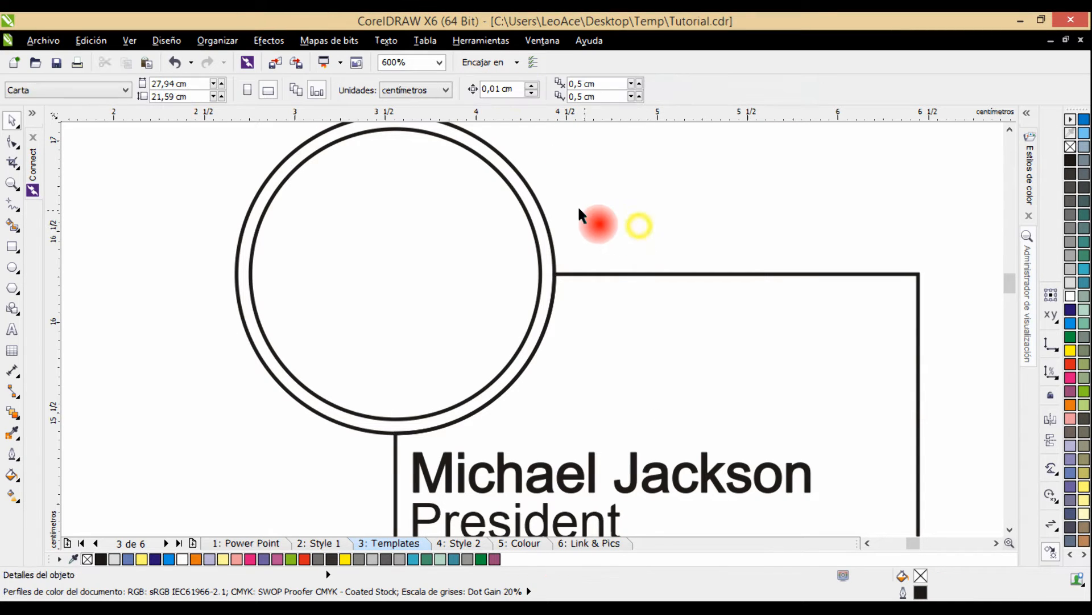
Delete the outer circle used for trimming, keeping the inner circle as the photo frame.
{"action": "left_click", "coordinate": [534, 197]}
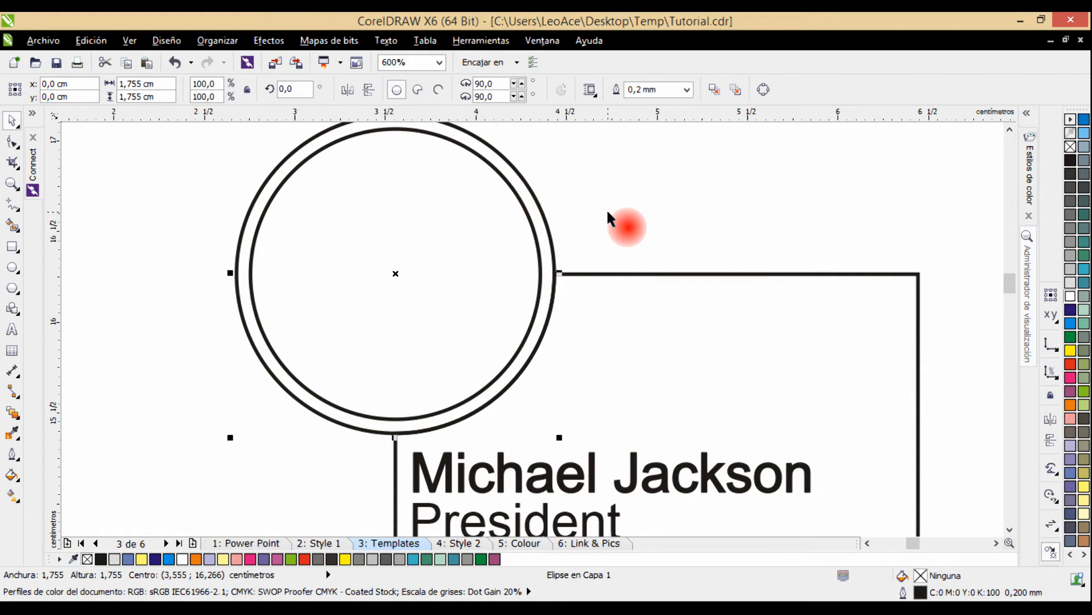
{"action": "key", "text": "Delete"}
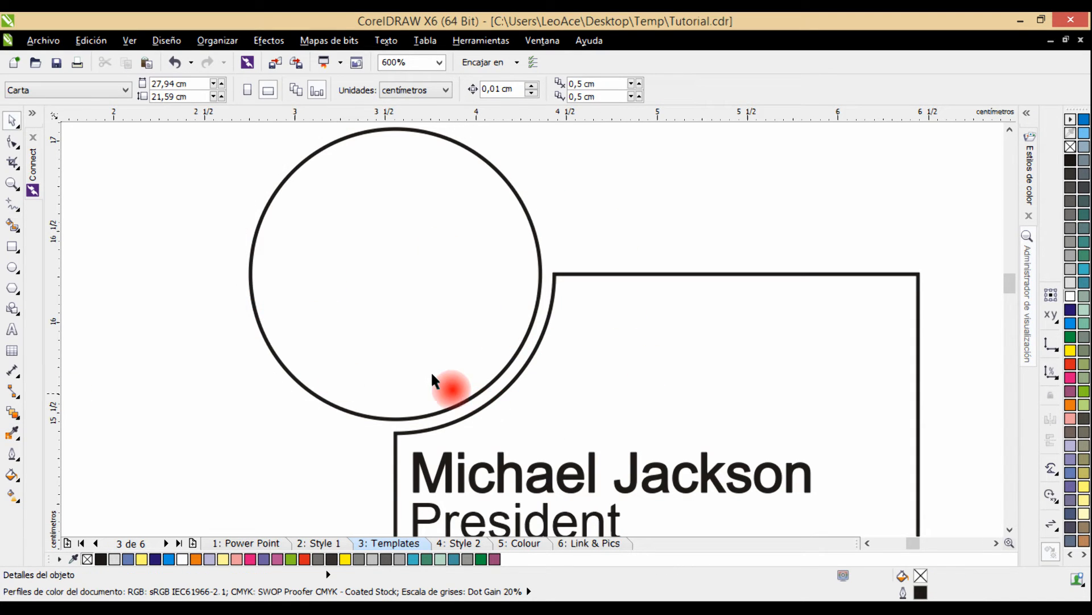
{"action": "scroll", "coordinate": [411, 343], "scroll_direction": "down", "scroll_amount": 2}
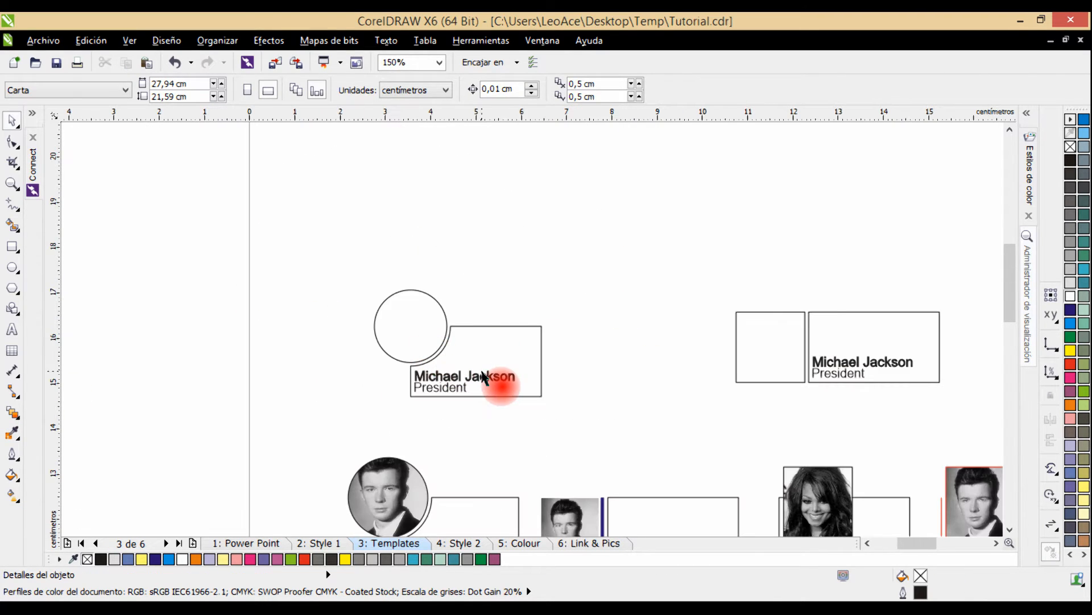
{"action": "scroll", "coordinate": [464, 377], "scroll_direction": "up", "scroll_amount": 1}
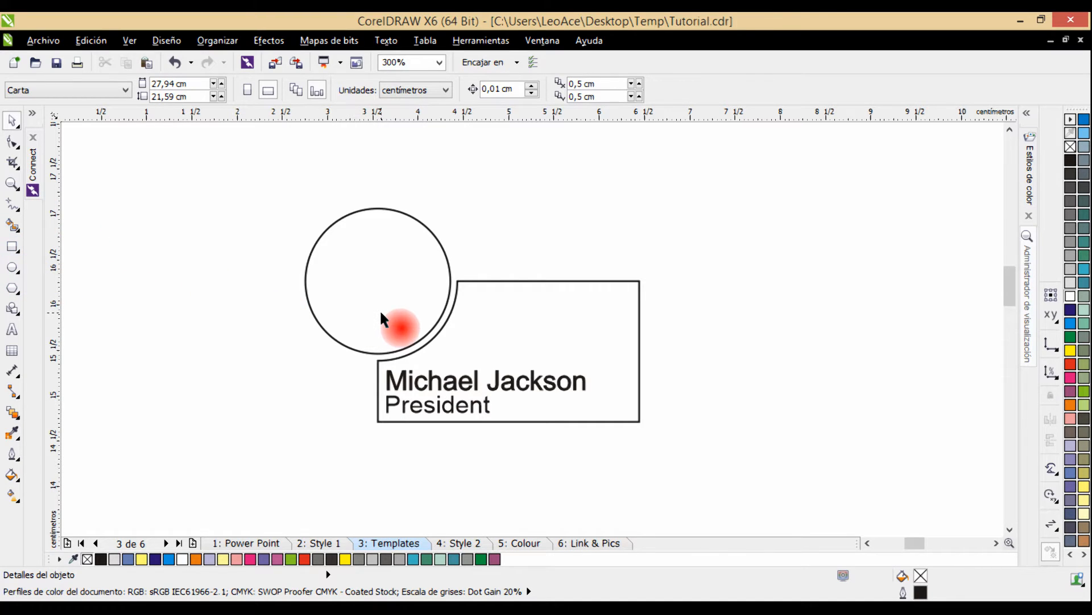
{"action": "left_click_drag", "start_coordinate": [384, 310], "coordinate": [546, 341]}
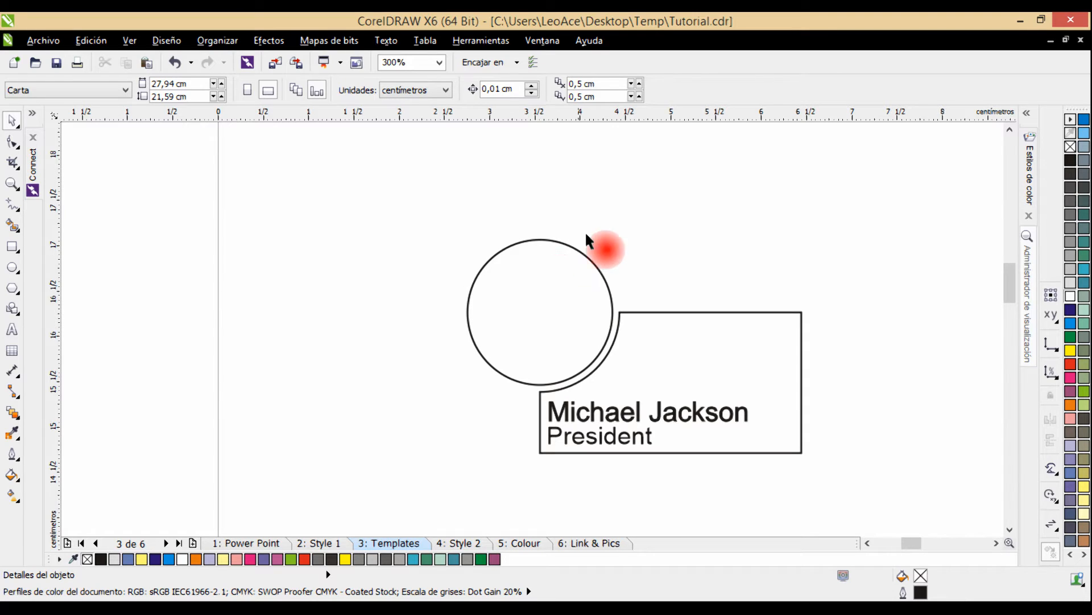
Browse the staff picture folder and place the president's portrait photo on the Templates page.
{"action": "left_click", "coordinate": [33, 163]}
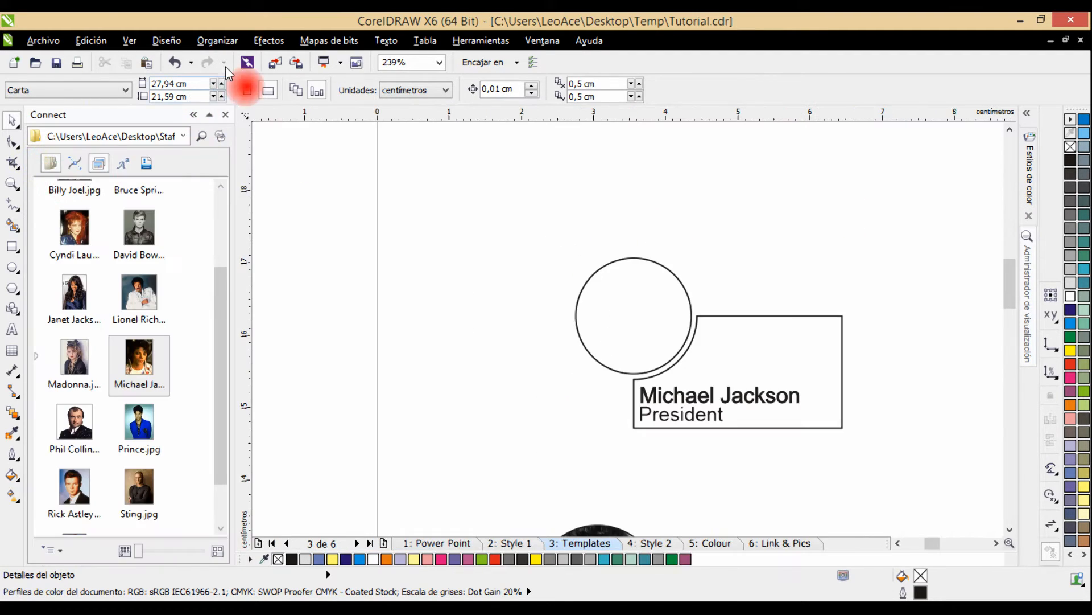
{"action": "left_click_drag", "start_coordinate": [219, 276], "coordinate": [260, 137]}
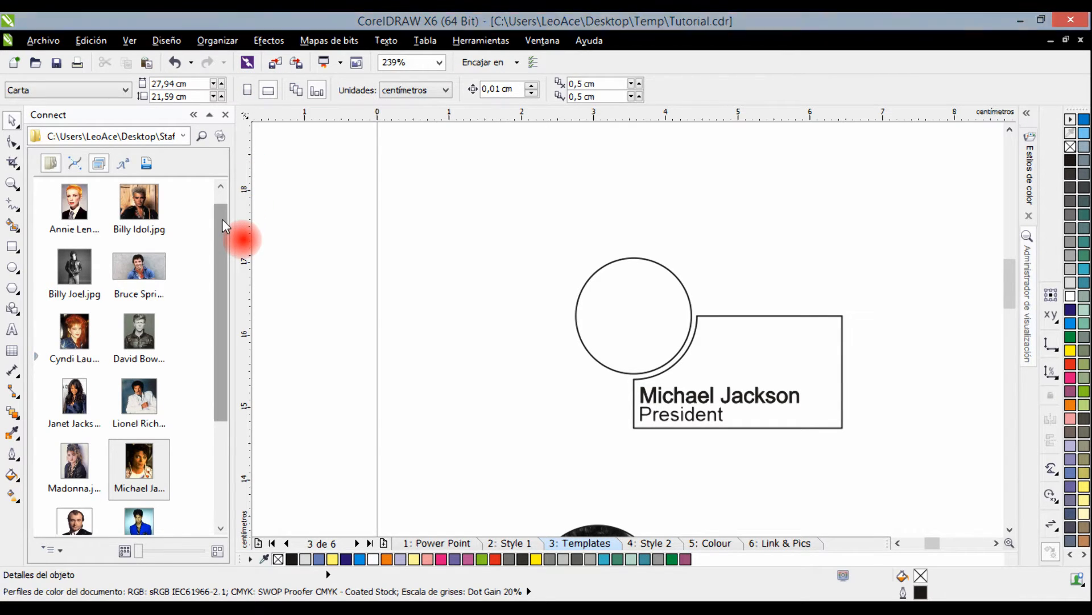
{"action": "scroll", "coordinate": [223, 228], "scroll_direction": "down", "scroll_amount": 1}
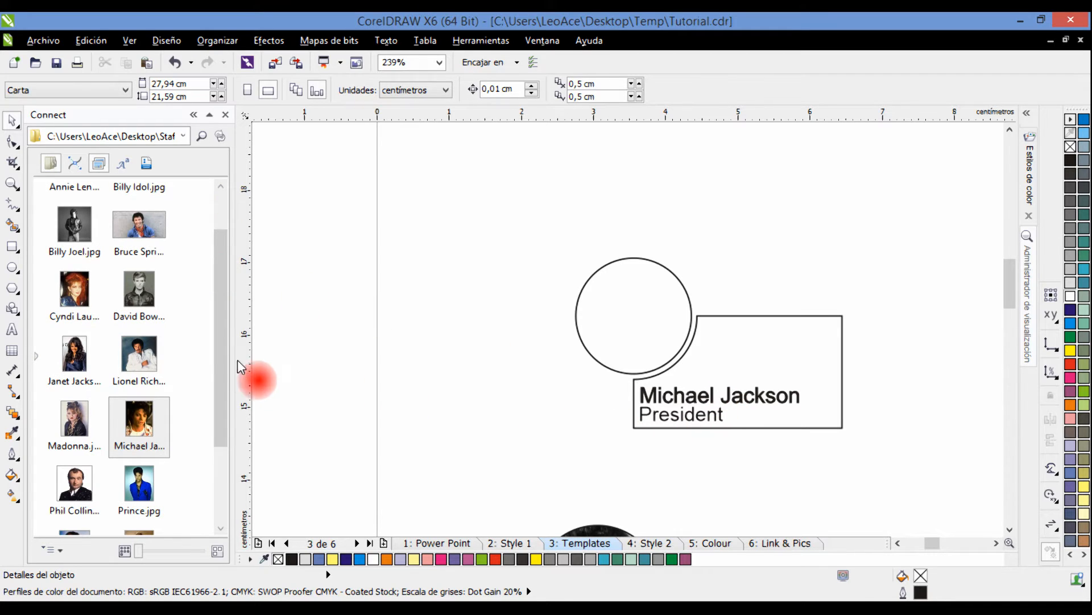
{"action": "left_click_drag", "start_coordinate": [142, 429], "coordinate": [489, 276]}
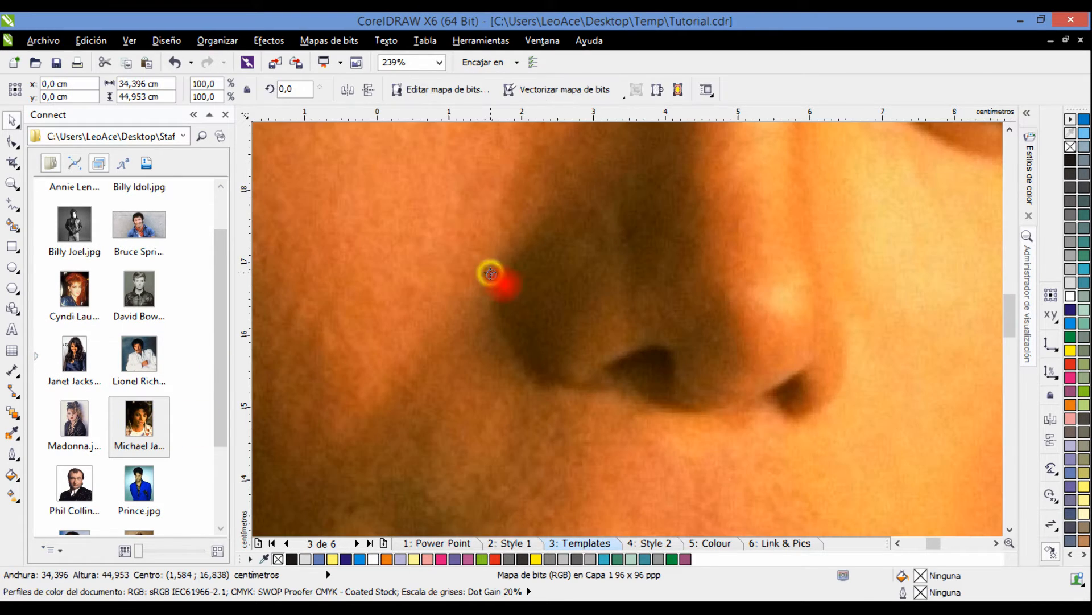
Scale the president's portrait down to 6.2% (about 2.14 by 2.80 cm) and place it beside the empty photo circle.
{"action": "key", "text": "F4"}
{"action": "left_click", "coordinate": [780, 216]}
{"action": "left_click", "coordinate": [716, 220]}
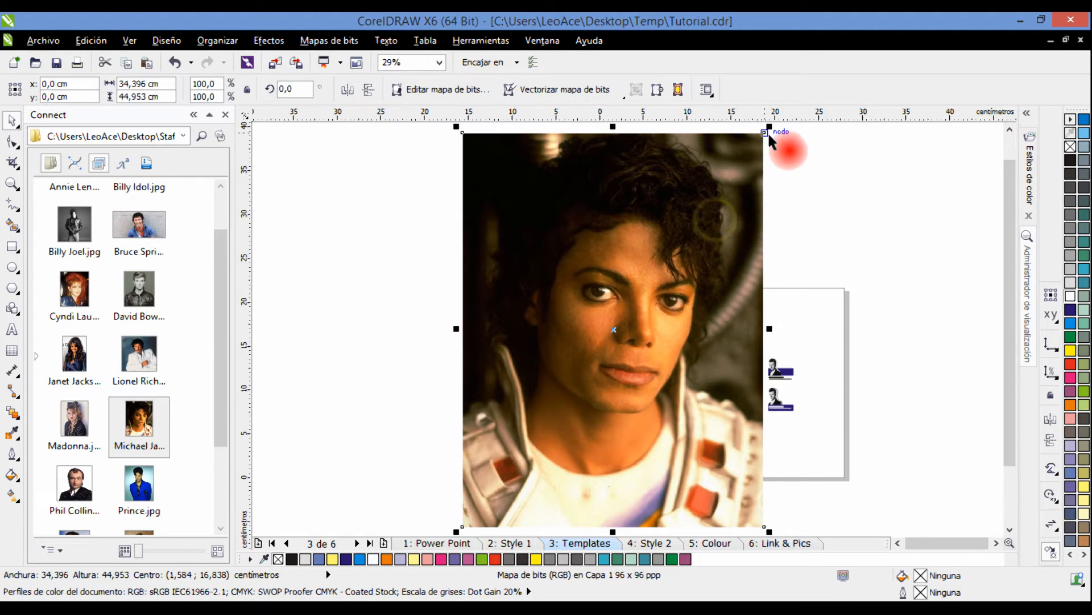
{"action": "left_click_drag", "start_coordinate": [768, 129], "coordinate": [623, 348]}
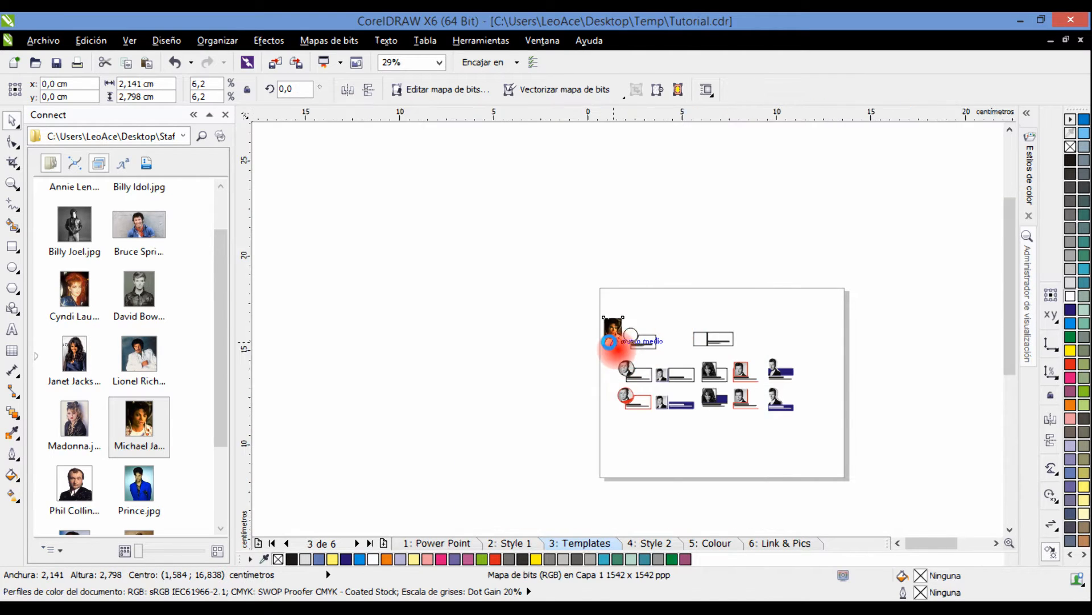
{"action": "scroll", "coordinate": [611, 337], "scroll_direction": "up", "scroll_amount": 5}
{"action": "left_click_drag", "start_coordinate": [728, 295], "coordinate": [517, 302]}
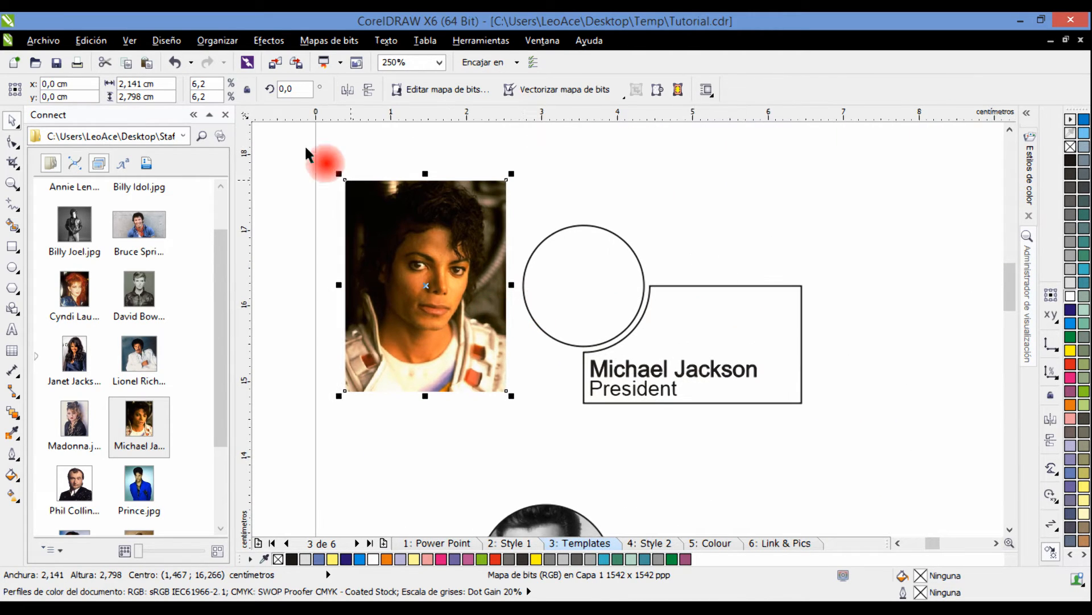
Convert the president's portrait to 8-bit grayscale.
{"action": "left_click", "coordinate": [193, 115]}
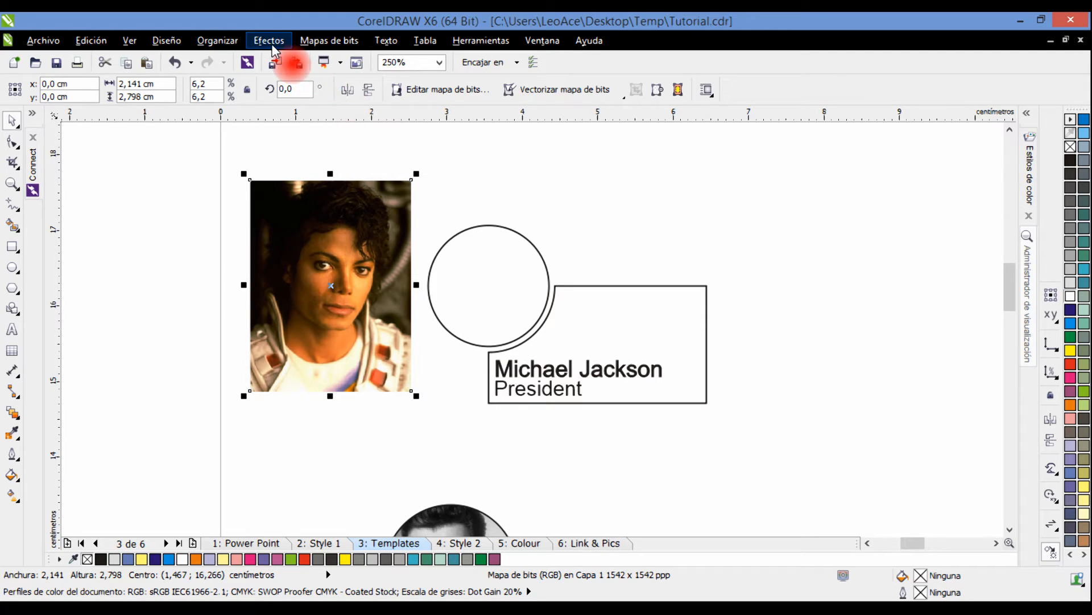
{"action": "left_click", "coordinate": [322, 44]}
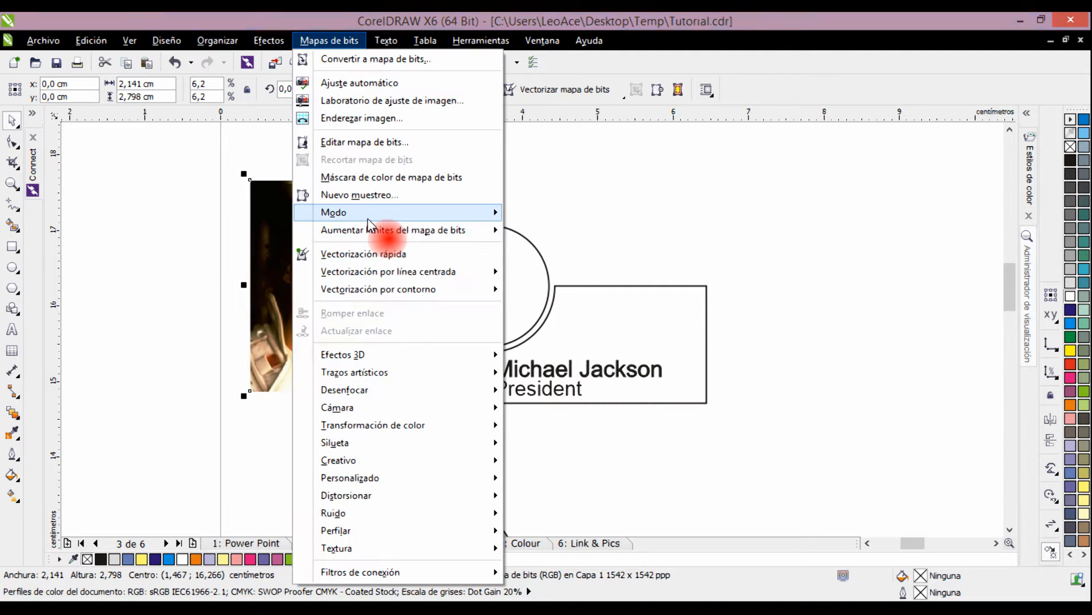
{"action": "mouse_move", "coordinate": [367, 215]}
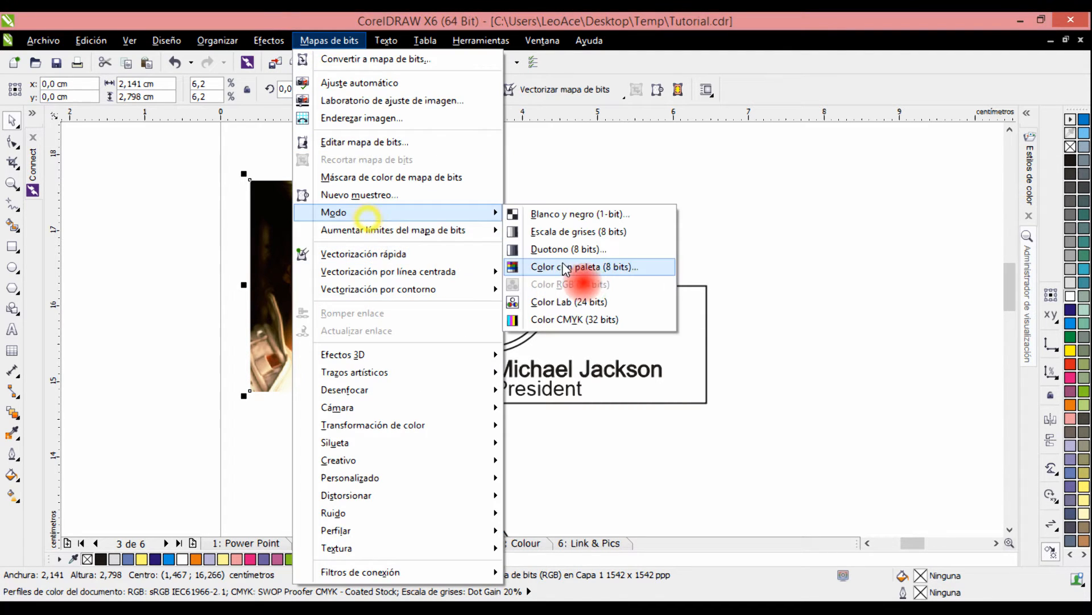
{"action": "left_click", "coordinate": [597, 231]}
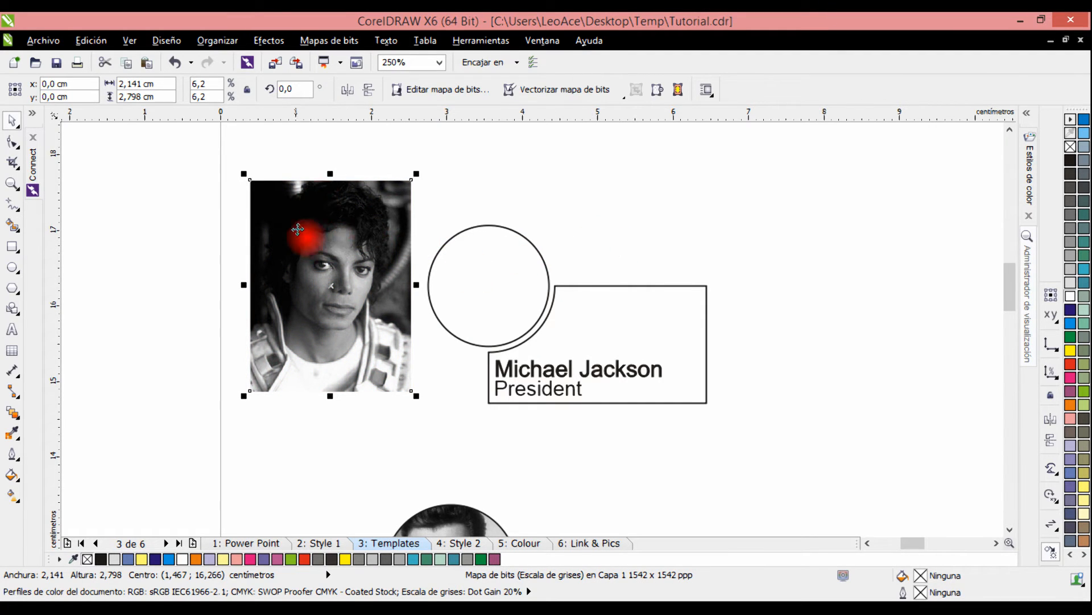
PowerClip the grayscale portrait inside the card's photo circle.
{"action": "left_click", "coordinate": [268, 41]}
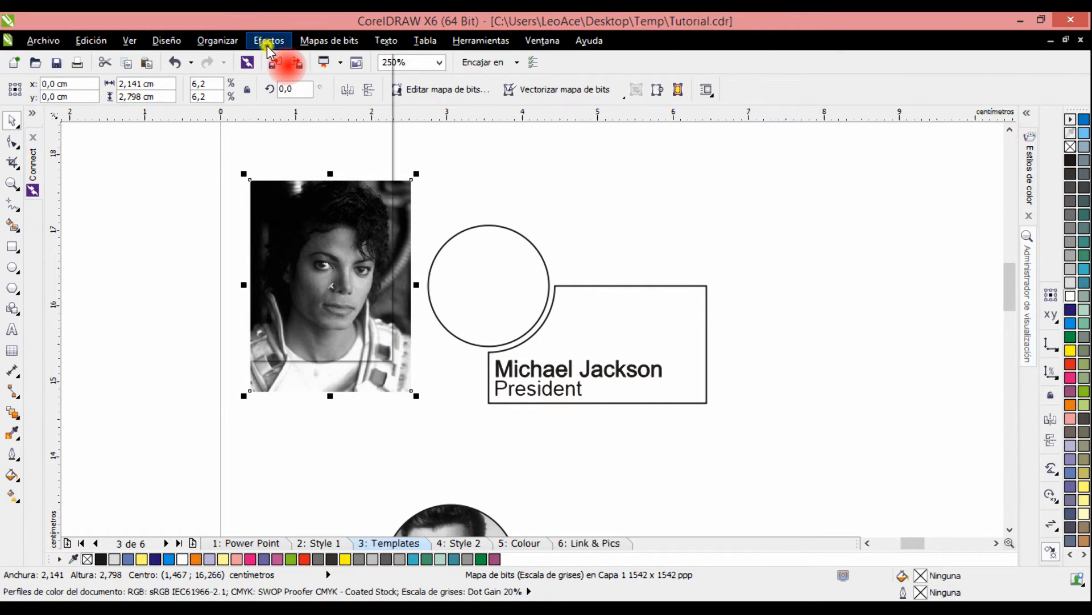
{"action": "mouse_move", "coordinate": [323, 267]}
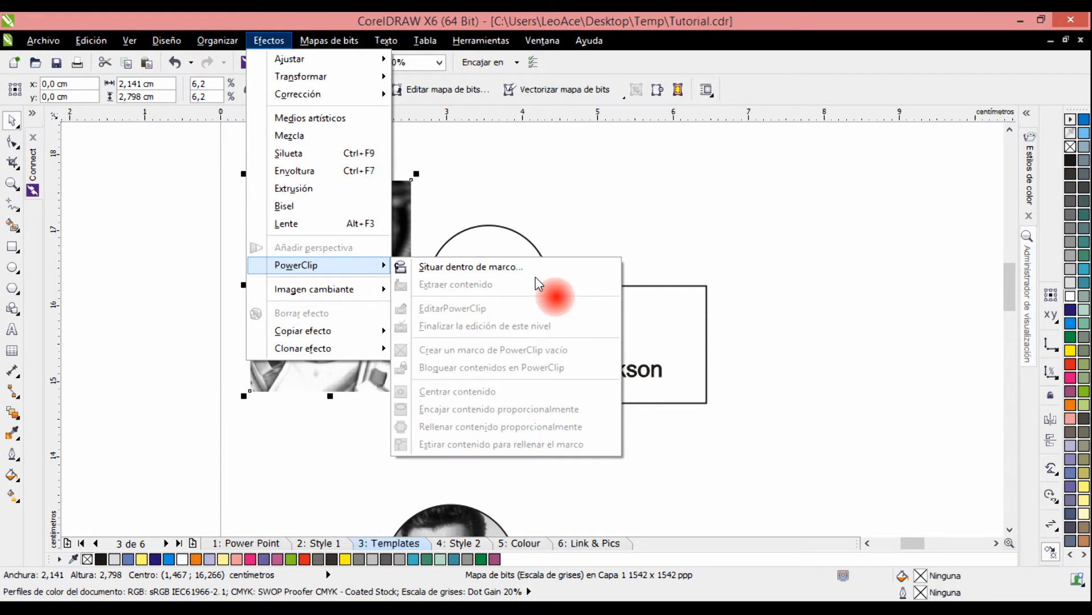
{"action": "left_click", "coordinate": [518, 269]}
{"action": "left_click", "coordinate": [499, 275]}
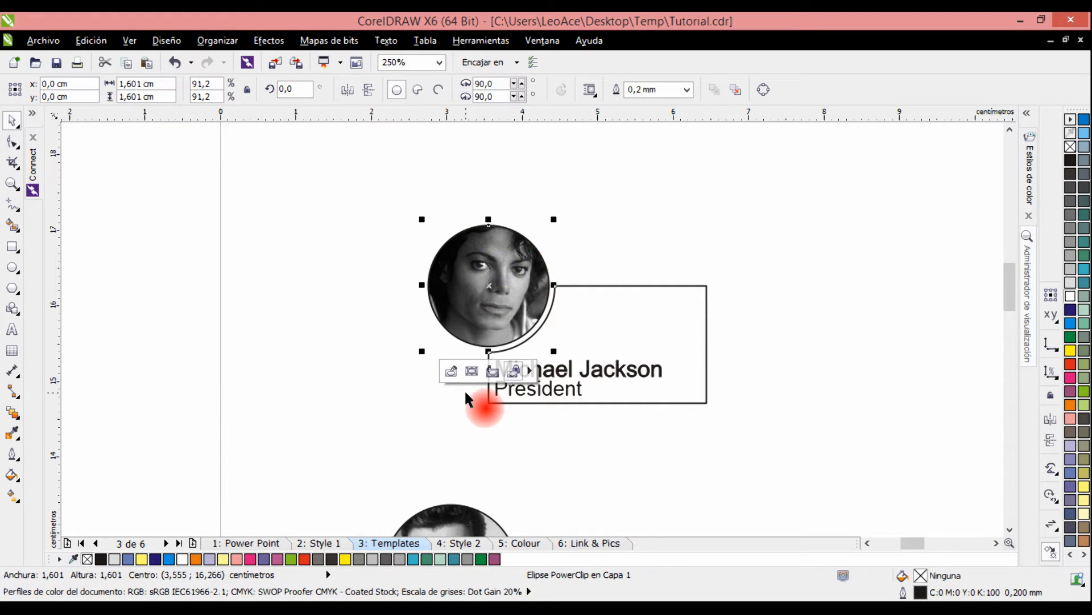
Open the circle's PowerClip contents for editing and scale the portrait down to 5.4% (about 1.87 by 2.44 cm).
{"action": "left_click", "coordinate": [452, 371]}
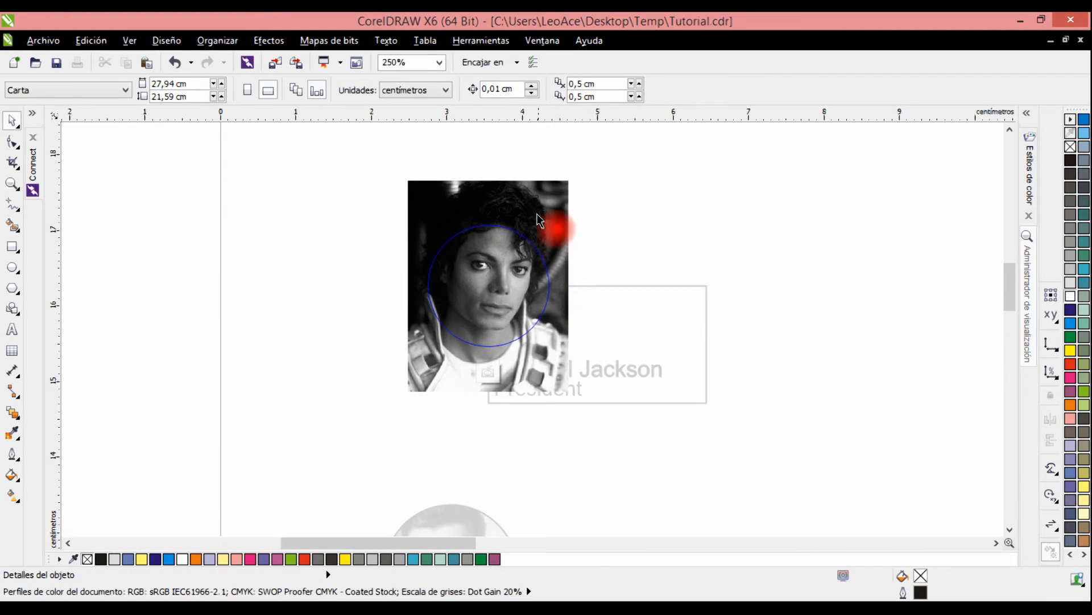
{"action": "left_click", "coordinate": [548, 211]}
{"action": "left_click_drag", "start_coordinate": [549, 210], "coordinate": [549, 210]}
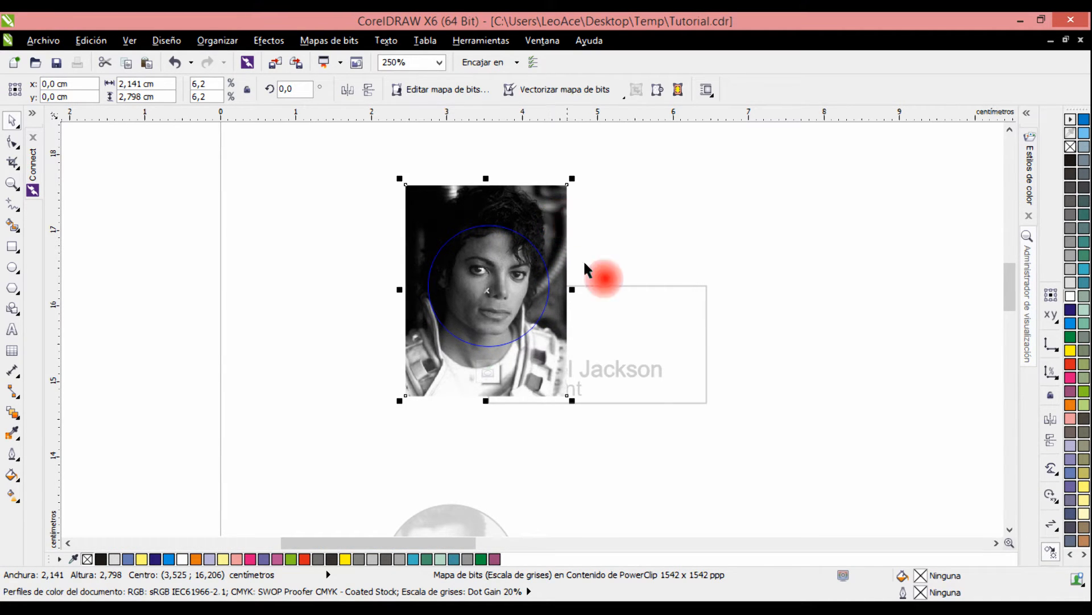
{"action": "left_click_drag", "start_coordinate": [572, 402], "coordinate": [561, 388]}
{"action": "scroll", "coordinate": [556, 385], "scroll_direction": "up", "scroll_amount": 2}
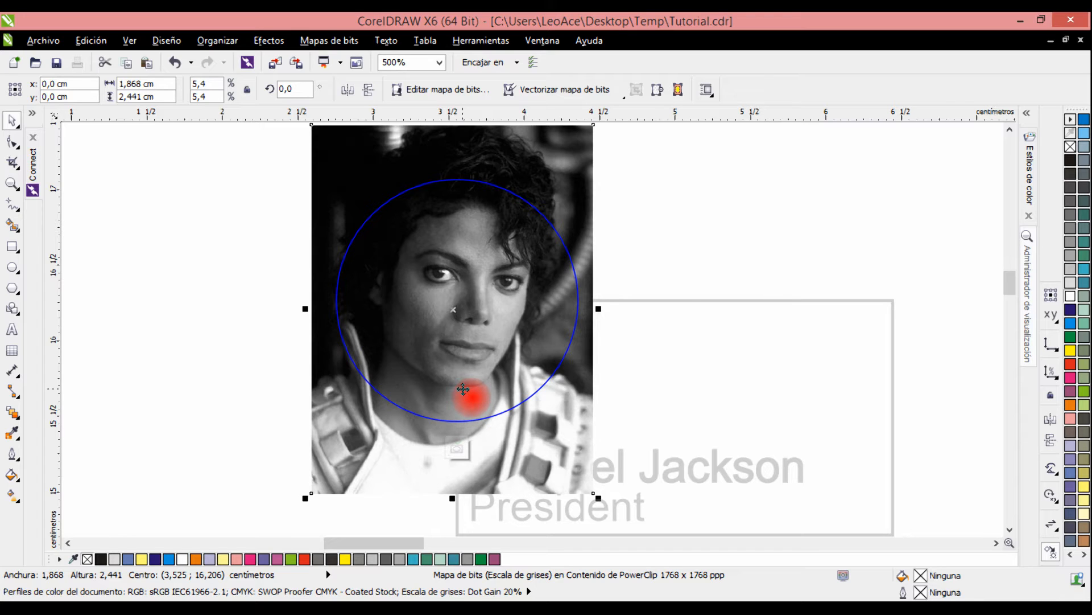
Reposition the portrait so the face sits well inside the circle and finish editing the PowerClip.
{"action": "left_click_drag", "start_coordinate": [463, 389], "coordinate": [462, 389]}
{"action": "key", "text": "Down"}
{"action": "key", "text": "Down"}
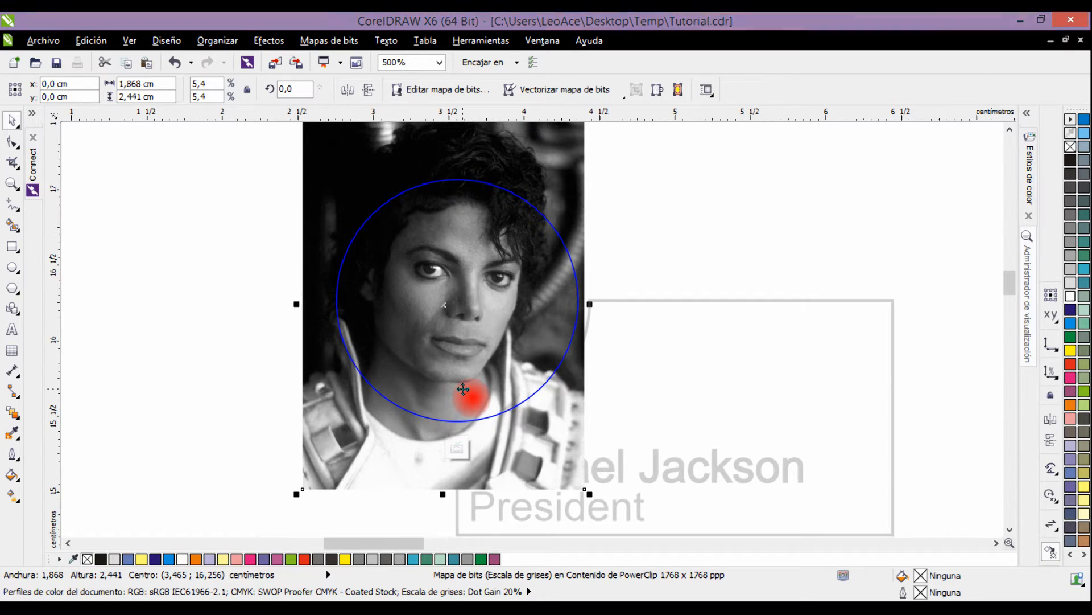
{"action": "key", "text": "Right"}
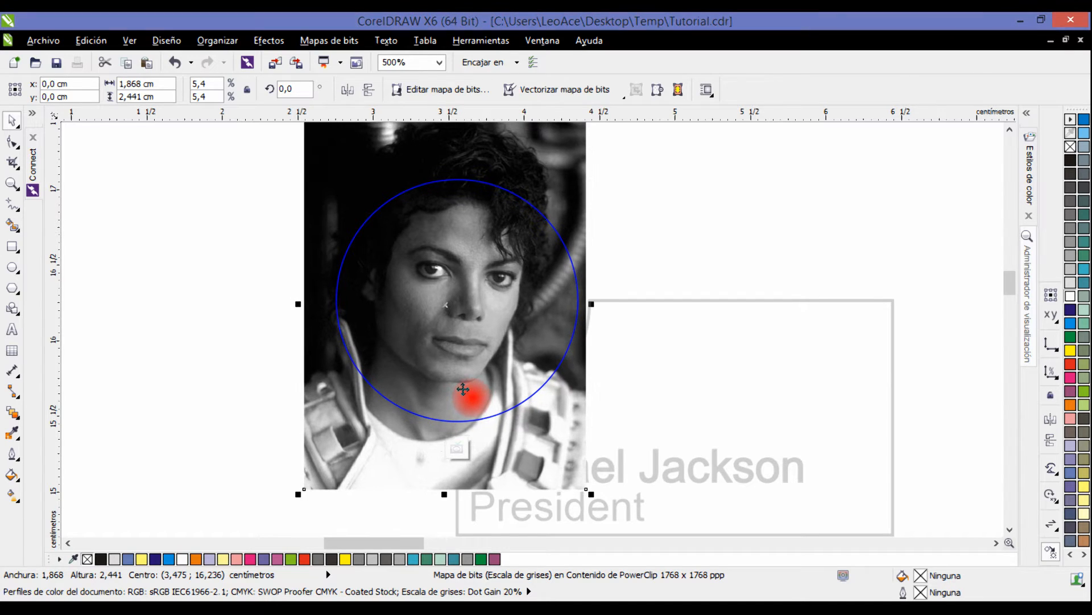
{"action": "left_click", "coordinate": [457, 448]}
Colour the outlines of the photo circle and the president's text frame cyan (C100 M0 Y0 K0).
{"action": "left_click", "coordinate": [712, 247]}
{"action": "left_click", "coordinate": [536, 263]}
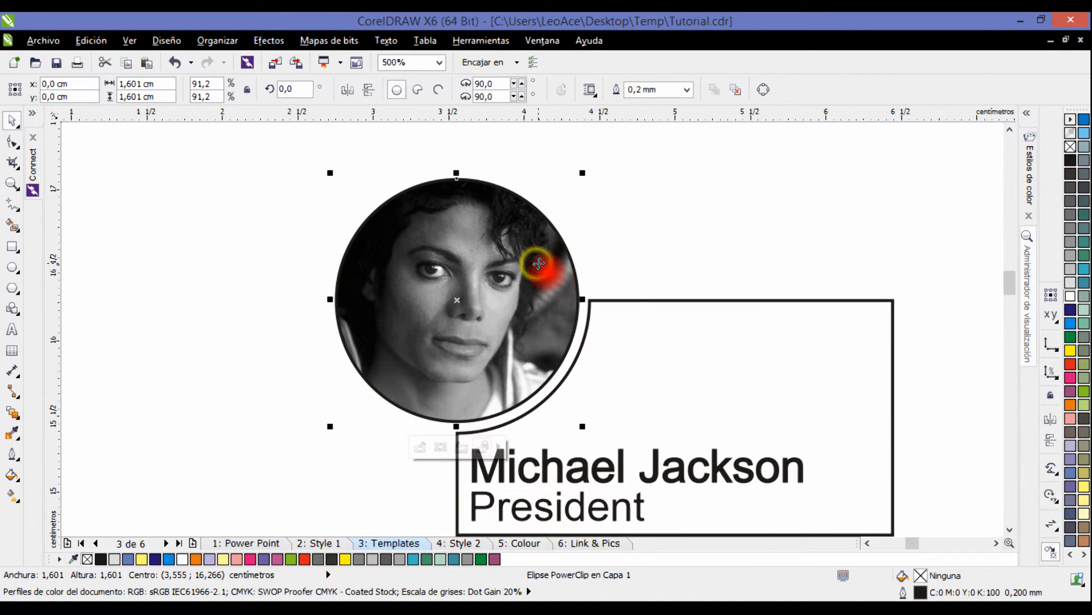
{"action": "left_click_drag", "start_coordinate": [687, 241], "coordinate": [576, 221]}
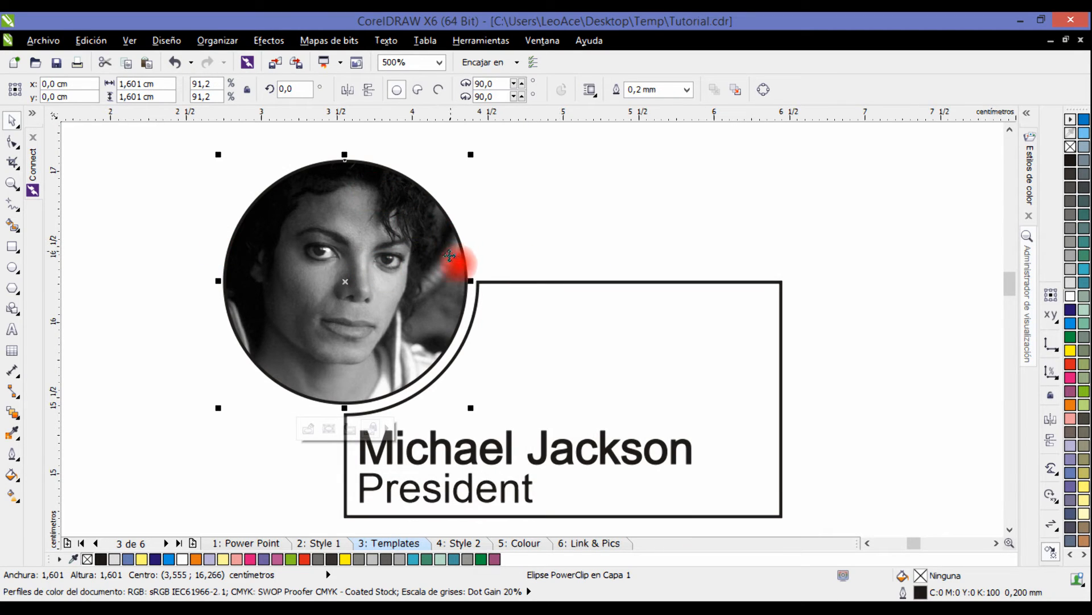
{"action": "scroll", "coordinate": [500, 415], "scroll_direction": "up", "scroll_amount": 4}
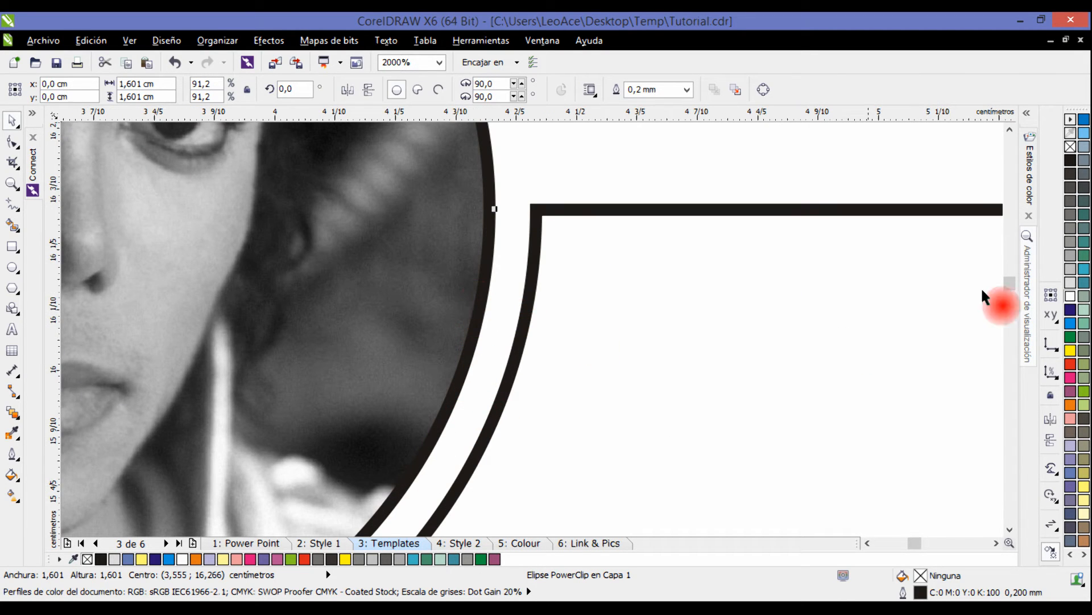
{"action": "left_click_drag", "start_coordinate": [650, 410], "coordinate": [663, 372]}
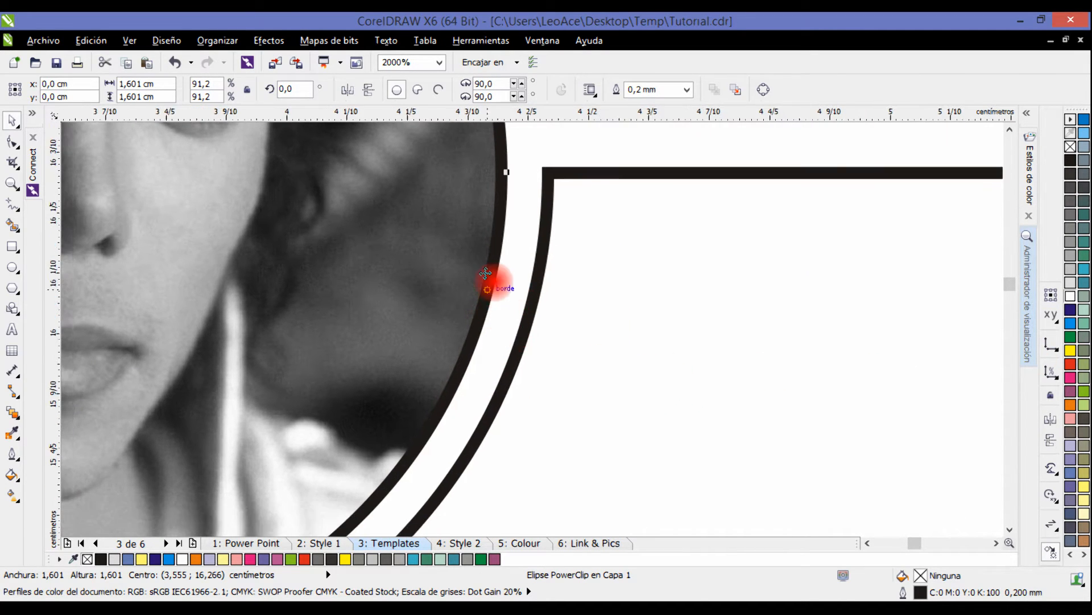
{"action": "right_click", "coordinate": [1071, 324]}
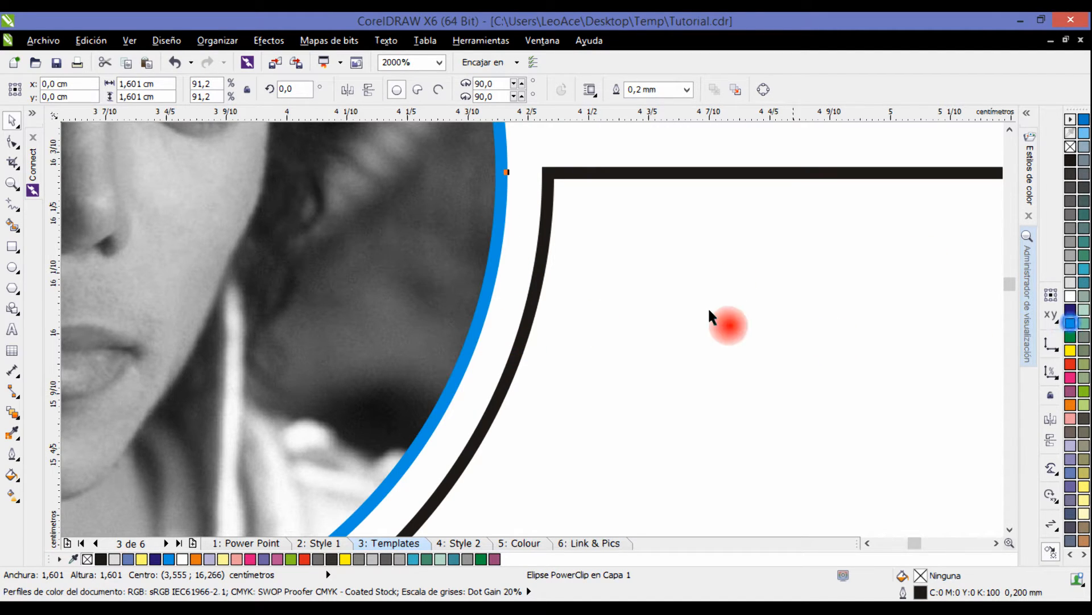
{"action": "left_click", "coordinate": [545, 238]}
{"action": "right_click", "coordinate": [1070, 329]}
{"action": "scroll", "coordinate": [654, 268], "scroll_direction": "down", "scroll_amount": 3}
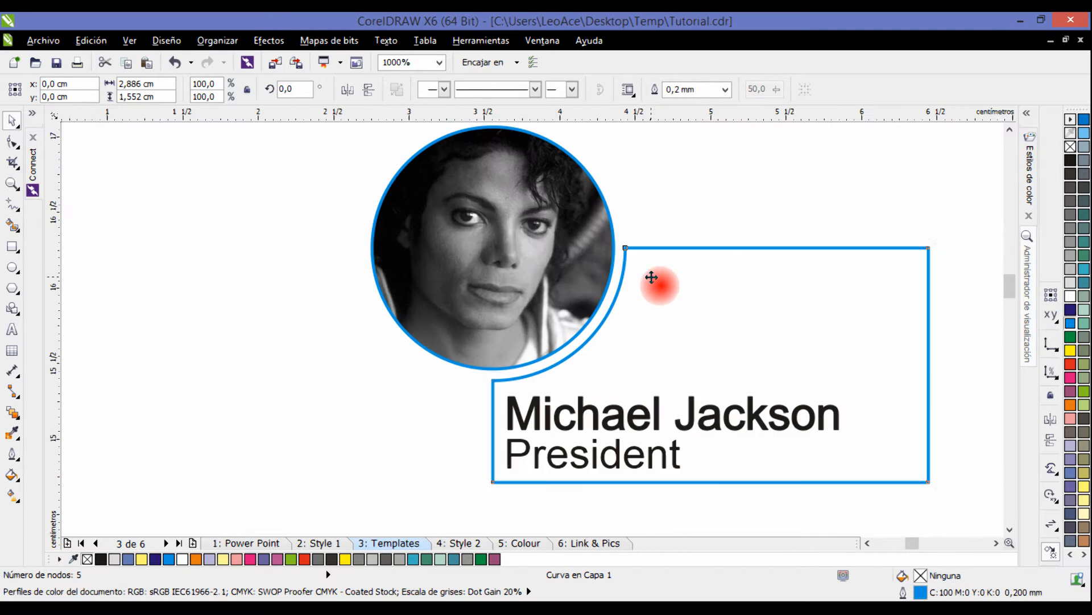
{"action": "left_click", "coordinate": [958, 330]}
Look over the ready-made card variants in both rows of the Templates page.
{"action": "left_click_drag", "start_coordinate": [946, 340], "coordinate": [817, 342]}
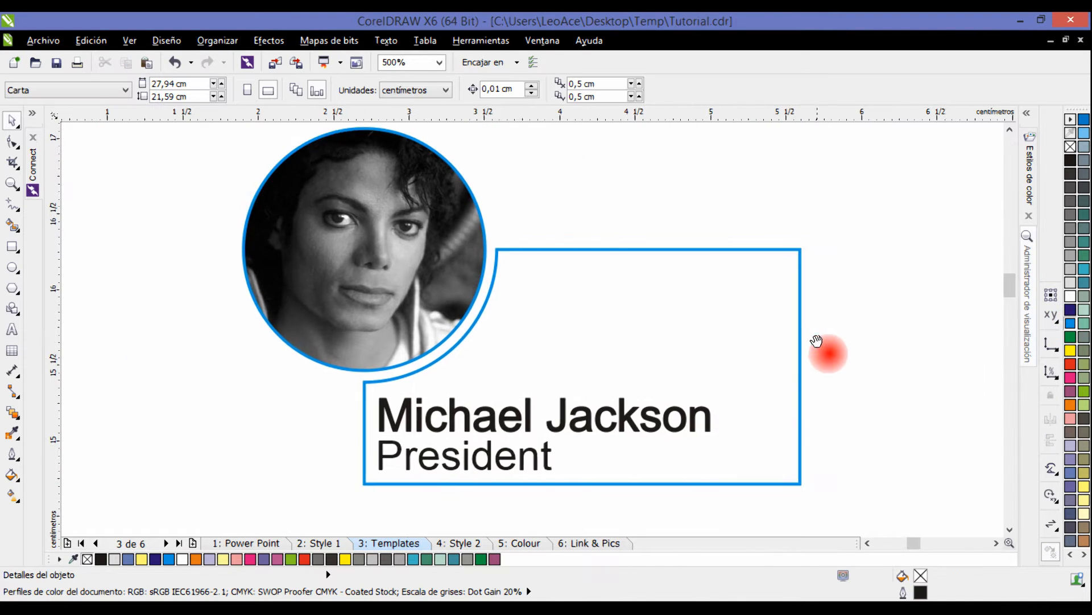
{"action": "scroll", "coordinate": [817, 344], "scroll_direction": "down", "scroll_amount": 1}
{"action": "left_click_drag", "start_coordinate": [833, 381], "coordinate": [764, 218]}
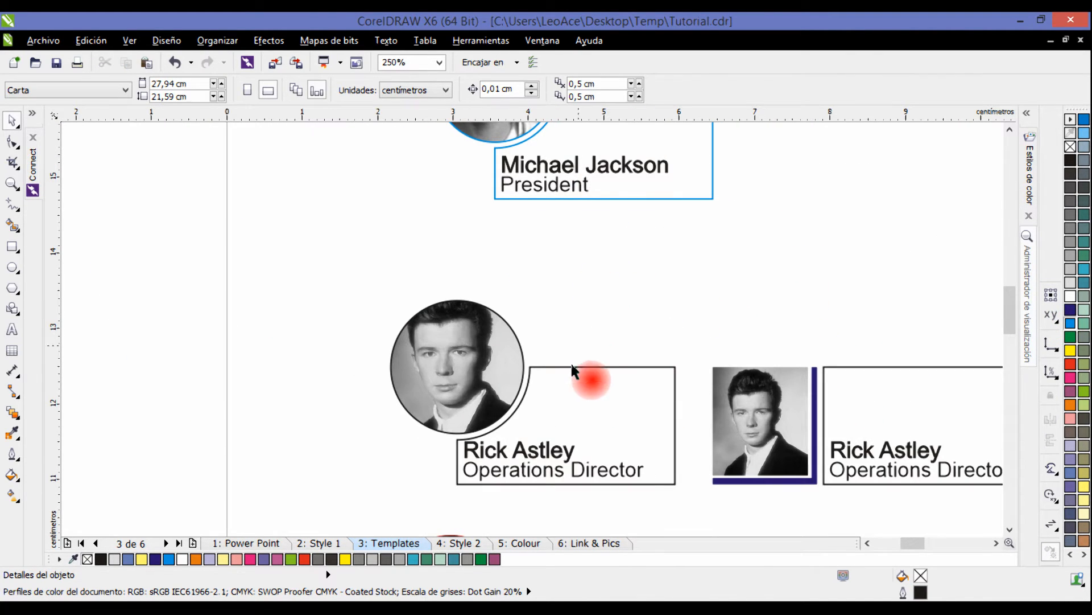
{"action": "left_click_drag", "start_coordinate": [639, 415], "coordinate": [608, 310]}
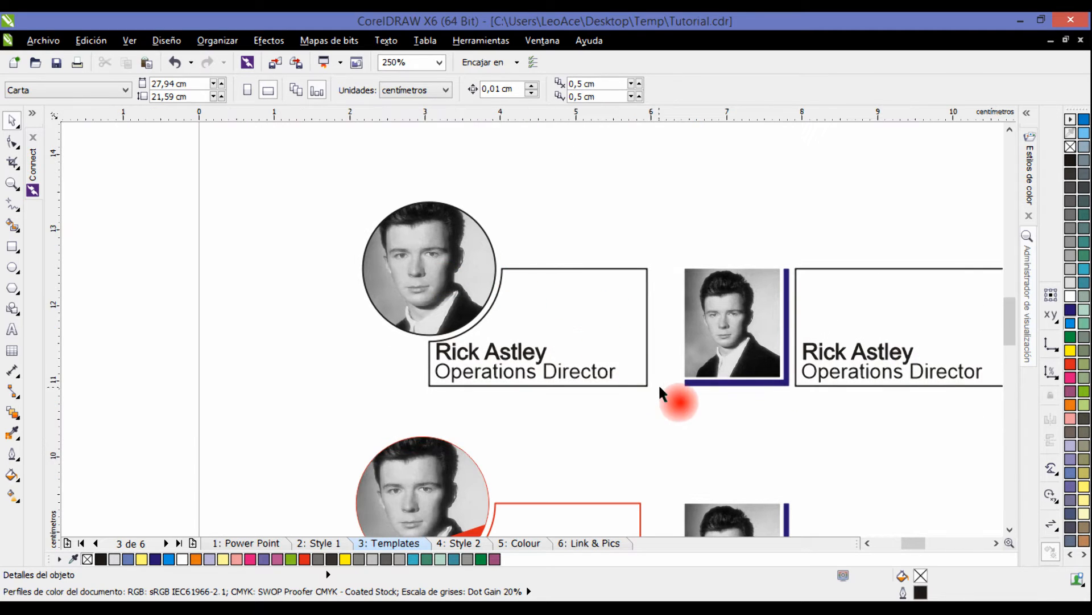
{"action": "left_click_drag", "start_coordinate": [678, 397], "coordinate": [487, 234]}
{"action": "left_click_drag", "start_coordinate": [771, 294], "coordinate": [508, 300]}
{"action": "left_click_drag", "start_coordinate": [711, 286], "coordinate": [591, 336]}
{"action": "scroll", "coordinate": [743, 299], "scroll_direction": "down", "scroll_amount": 1}
{"action": "left_click_drag", "start_coordinate": [712, 313], "coordinate": [493, 313]}
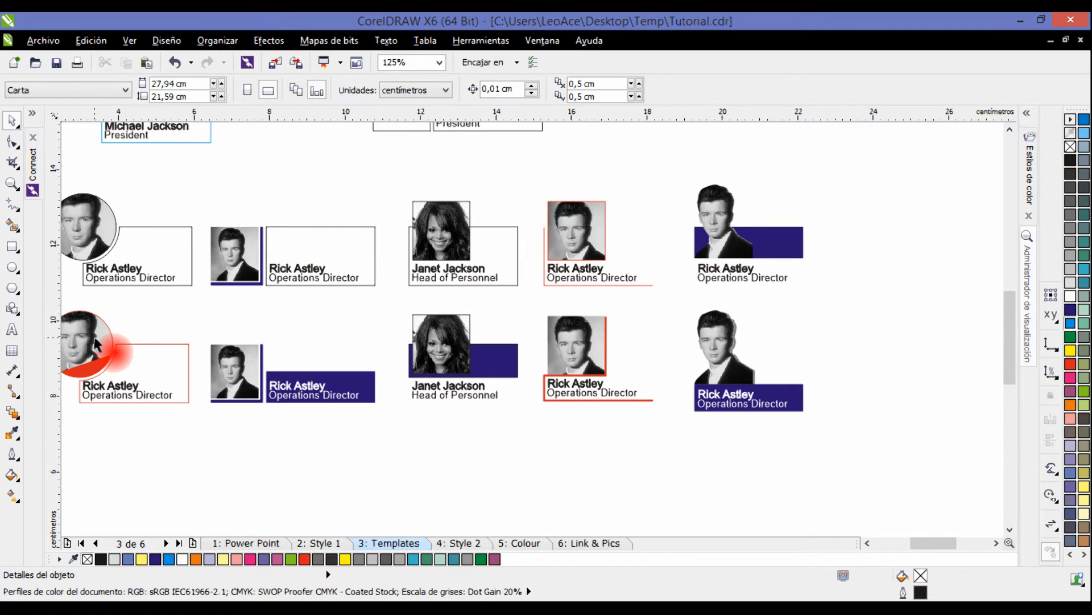
Shift the red rectangle slightly lower inside the PowerClip of the red circular-photo Operations Director card and finish editing.
{"action": "left_click_drag", "start_coordinate": [89, 382], "coordinate": [471, 393]}
{"action": "scroll", "coordinate": [471, 393], "scroll_direction": "up", "scroll_amount": 1}
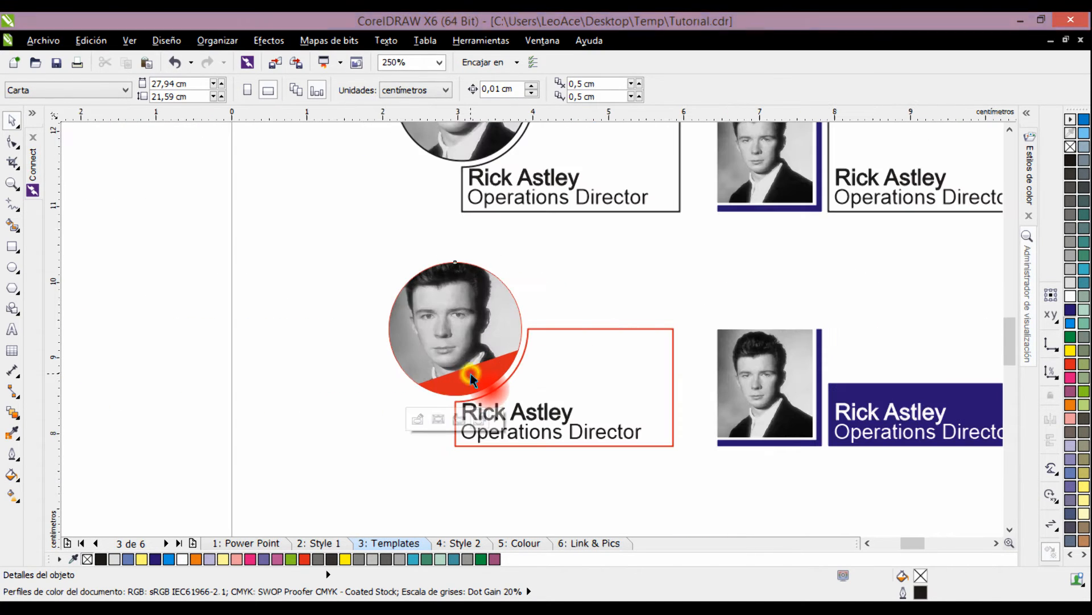
{"action": "left_click", "coordinate": [470, 373]}
{"action": "left_click", "coordinate": [418, 419]}
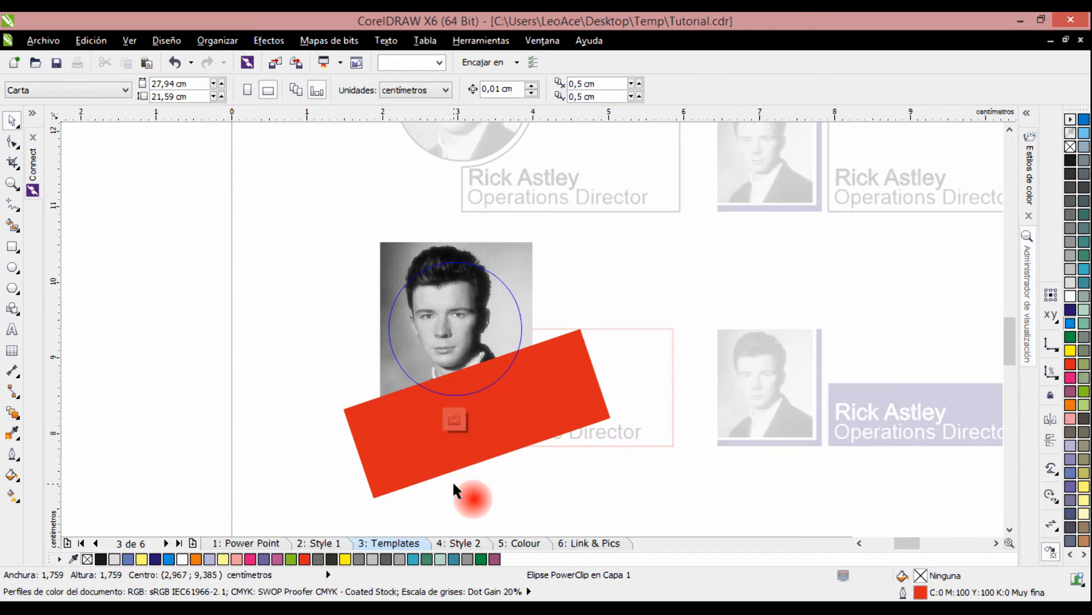
{"action": "left_click", "coordinate": [550, 414]}
{"action": "mouse_move", "coordinate": [581, 407]}
{"action": "left_mouse_down"}
{"action": "mouse_move", "coordinate": [590, 426]}
{"action": "mouse_move", "coordinate": [585, 407]}
{"action": "left_mouse_up"}
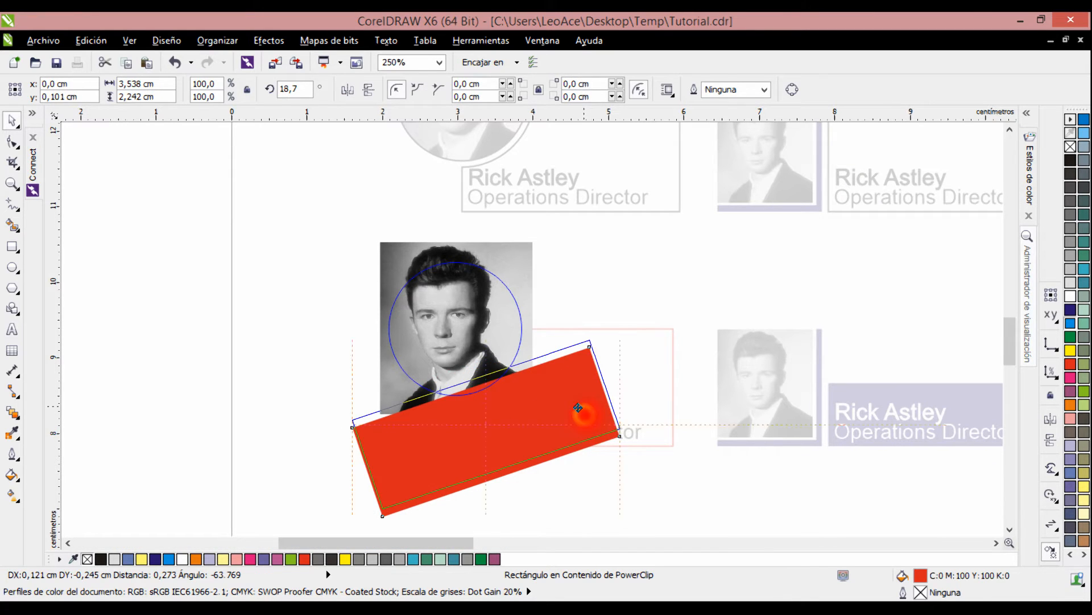
{"action": "left_click", "coordinate": [370, 251]}
{"action": "left_click", "coordinate": [460, 419]}
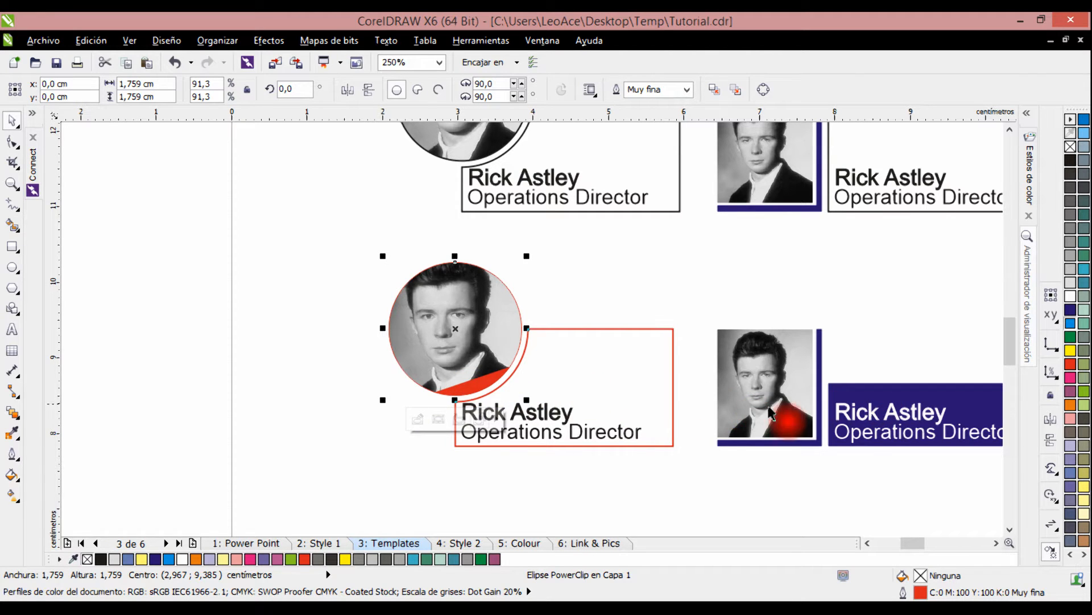
Examine the square-photo card variants and the two cut-out portrait cards with blue bands.
{"action": "scroll", "coordinate": [769, 412], "scroll_direction": "right", "scroll_amount": 5}
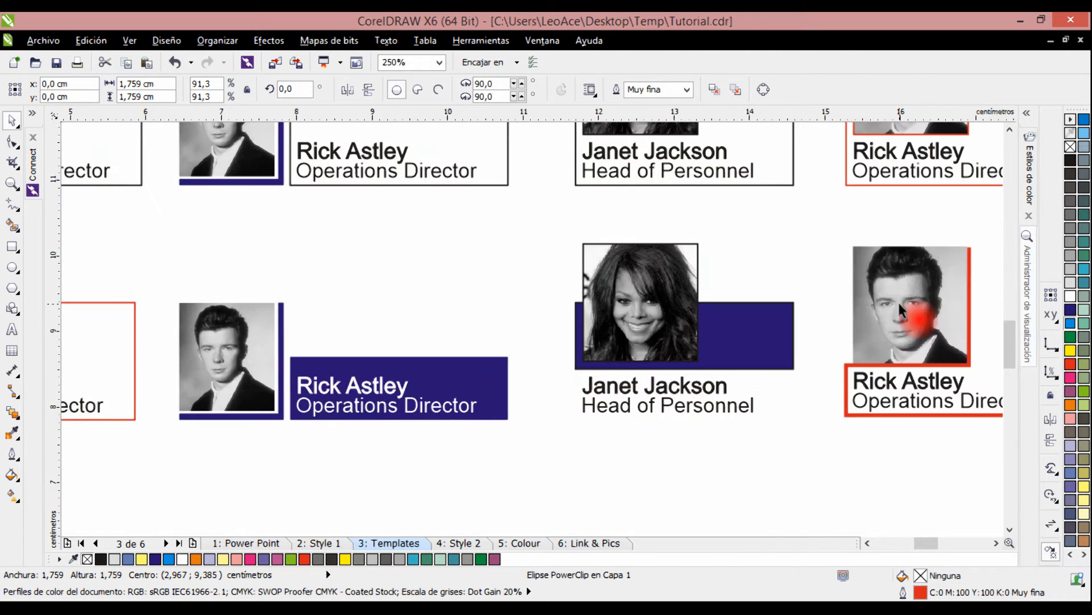
{"action": "scroll", "coordinate": [897, 300], "scroll_direction": "right", "scroll_amount": 5}
{"action": "scroll", "coordinate": [898, 300], "scroll_direction": "up", "scroll_amount": 2}
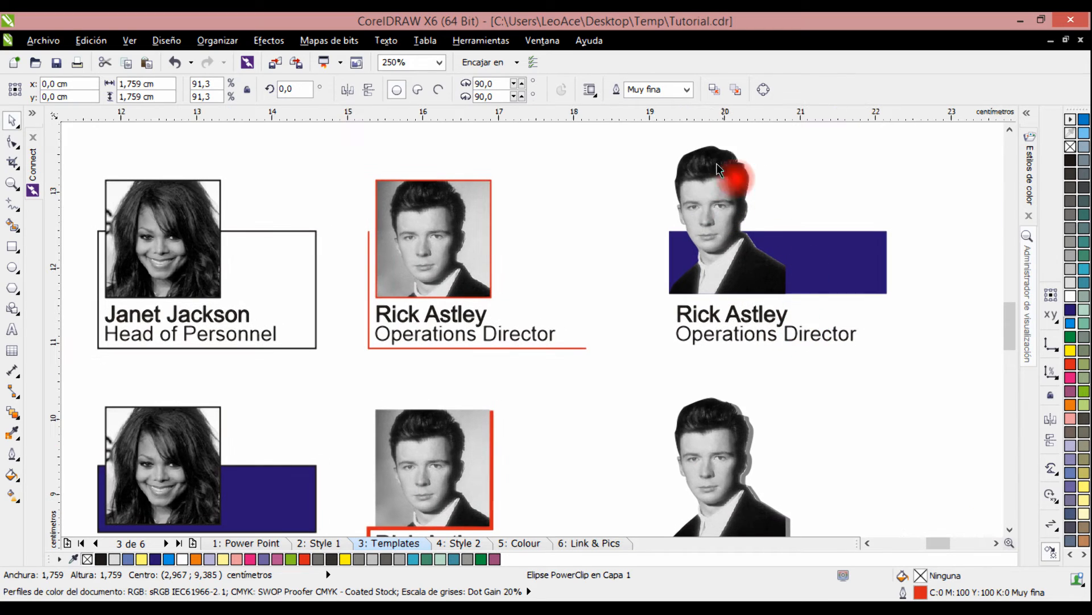
{"action": "left_click", "coordinate": [697, 187]}
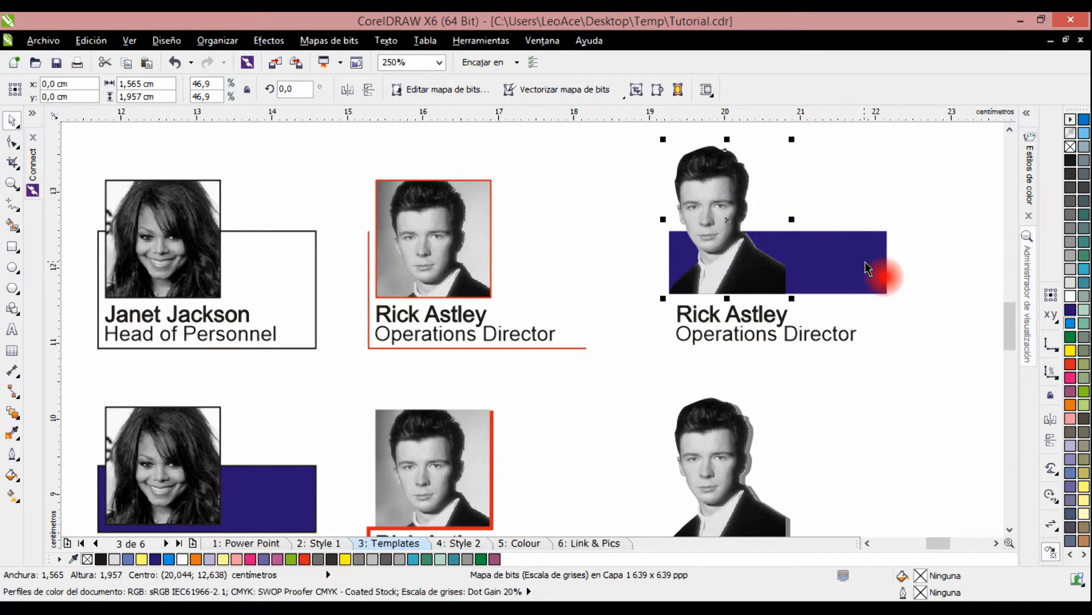
{"action": "left_click_drag", "start_coordinate": [865, 262], "coordinate": [723, 303]}
{"action": "left_click_drag", "start_coordinate": [667, 445], "coordinate": [668, 377]}
{"action": "scroll", "coordinate": [670, 377], "scroll_direction": "down", "scroll_amount": 1}
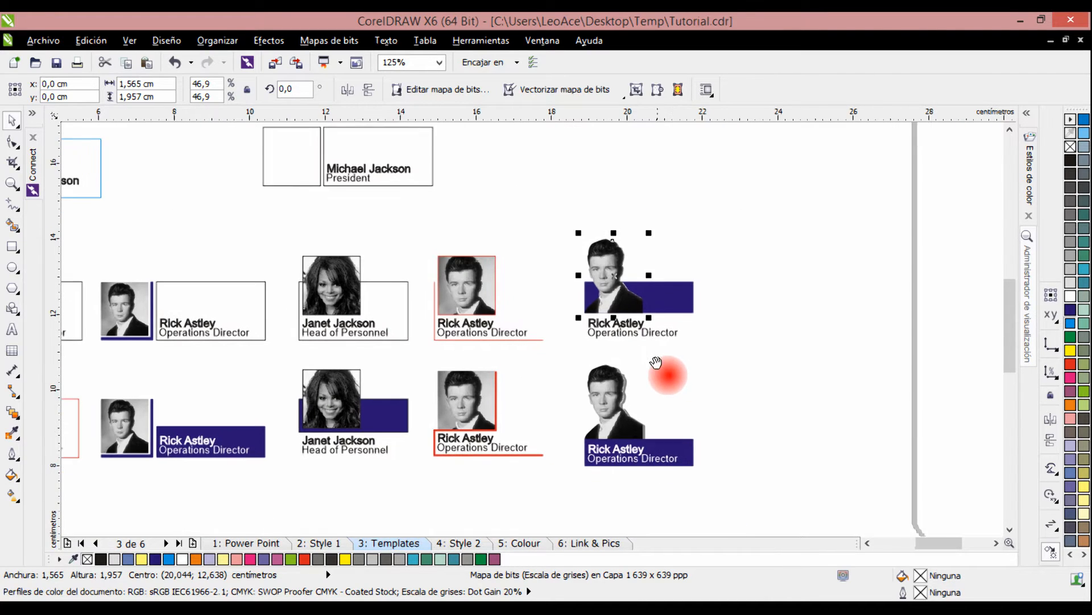
{"action": "left_click_drag", "start_coordinate": [560, 197], "coordinate": [698, 460]}
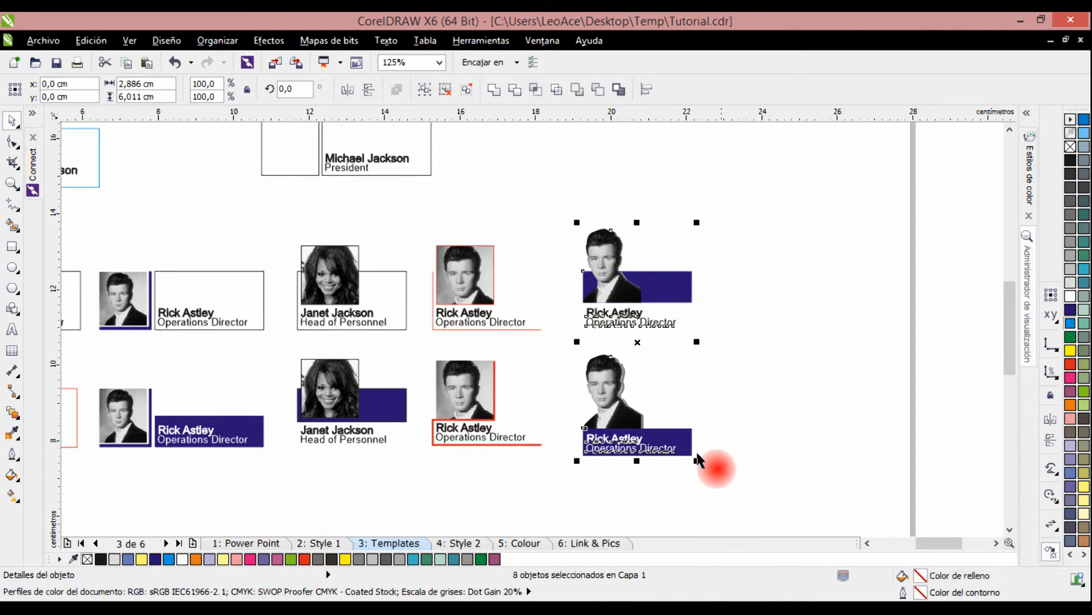
{"action": "scroll", "coordinate": [637, 410], "scroll_direction": "up", "scroll_amount": 1}
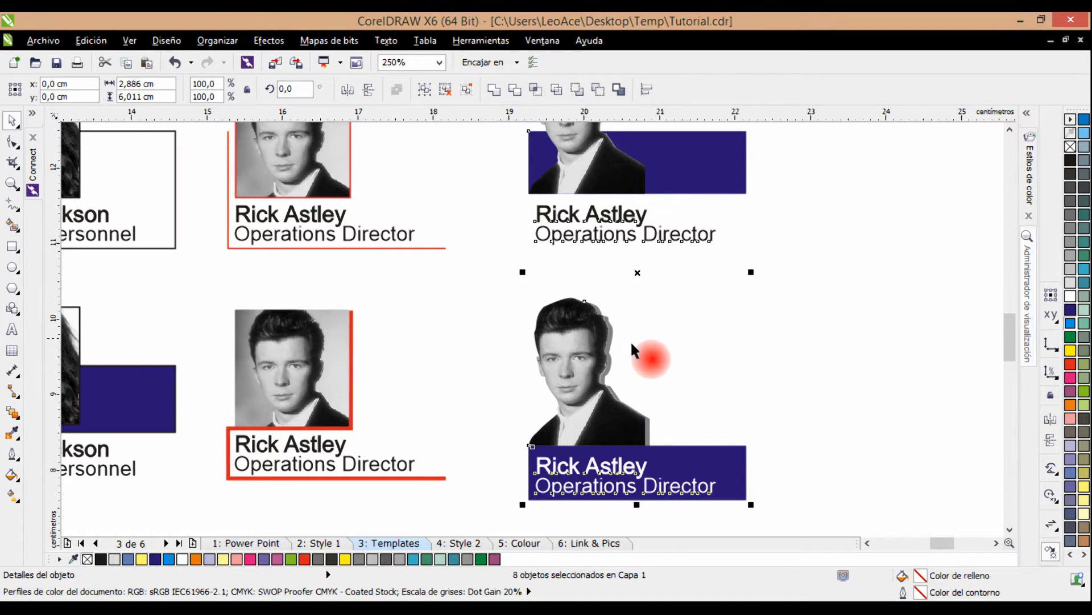
Recolour the shadow silhouette behind the lower cut-out portrait, trying cyan before settling on a 30% black fill.
{"action": "left_click", "coordinate": [746, 356]}
{"action": "left_click_drag", "start_coordinate": [632, 372], "coordinate": [679, 284]}
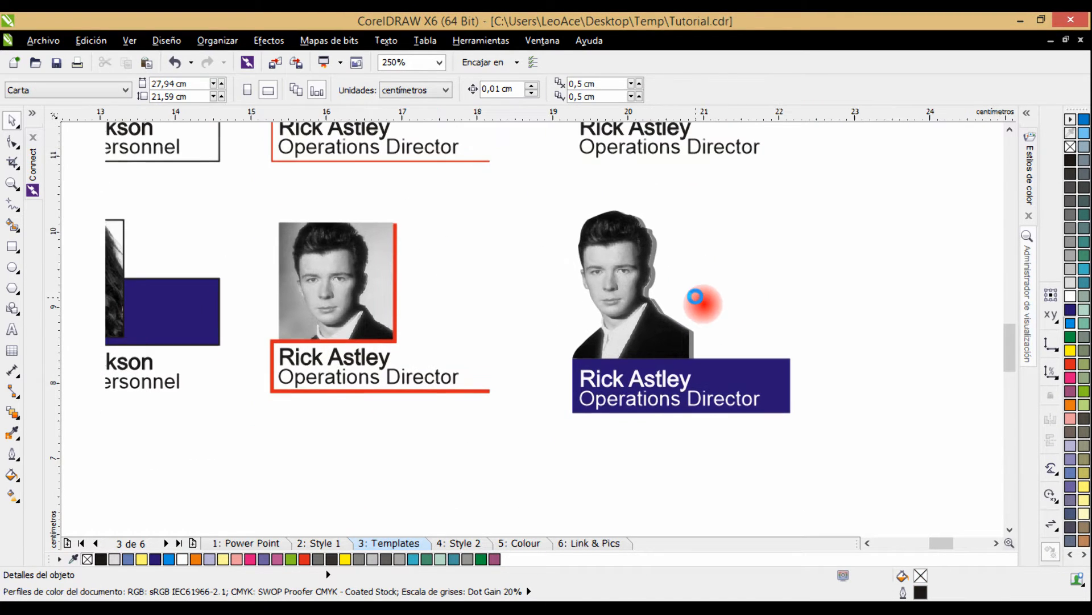
{"action": "scroll", "coordinate": [653, 257], "scroll_direction": "up", "scroll_amount": 2}
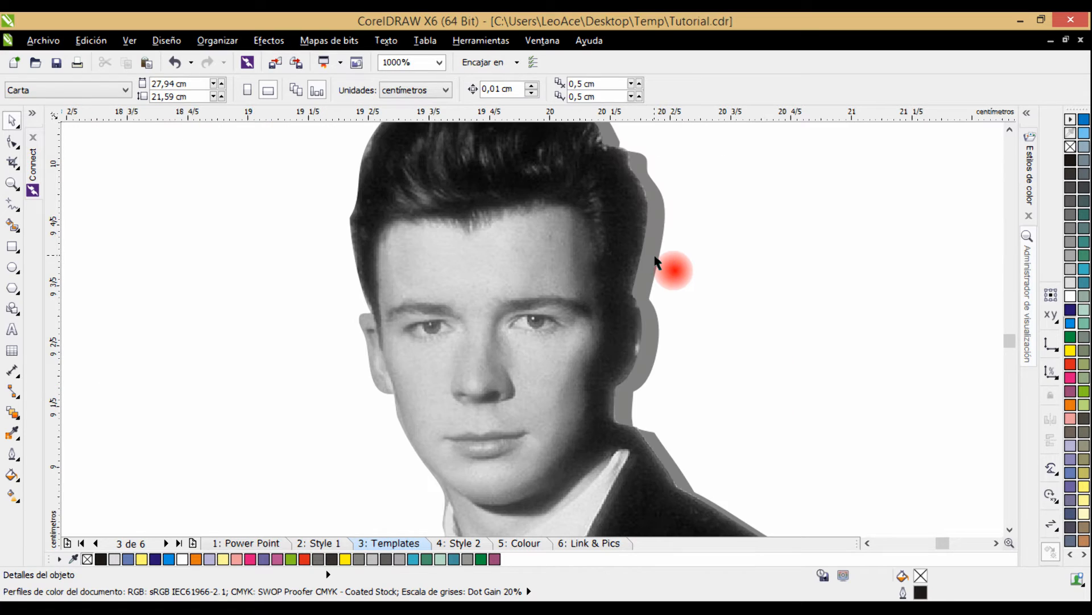
{"action": "left_click", "coordinate": [655, 258]}
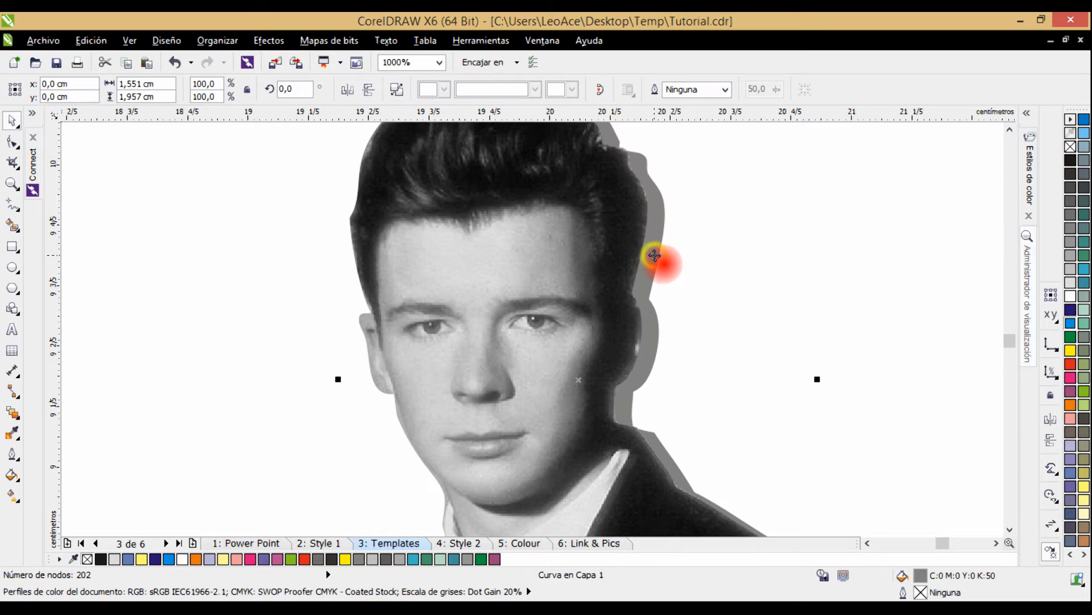
{"action": "left_click", "coordinate": [1070, 324]}
{"action": "scroll", "coordinate": [807, 324], "scroll_direction": "down", "scroll_amount": 1}
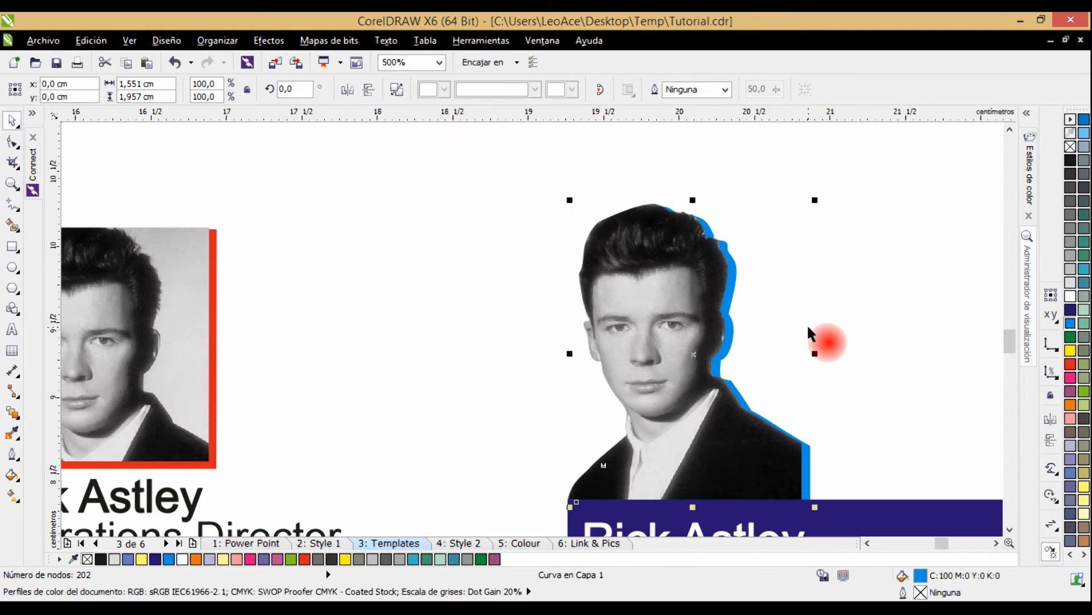
{"action": "left_click", "coordinate": [1071, 257]}
{"action": "scroll", "coordinate": [817, 311], "scroll_direction": "down", "scroll_amount": 1}
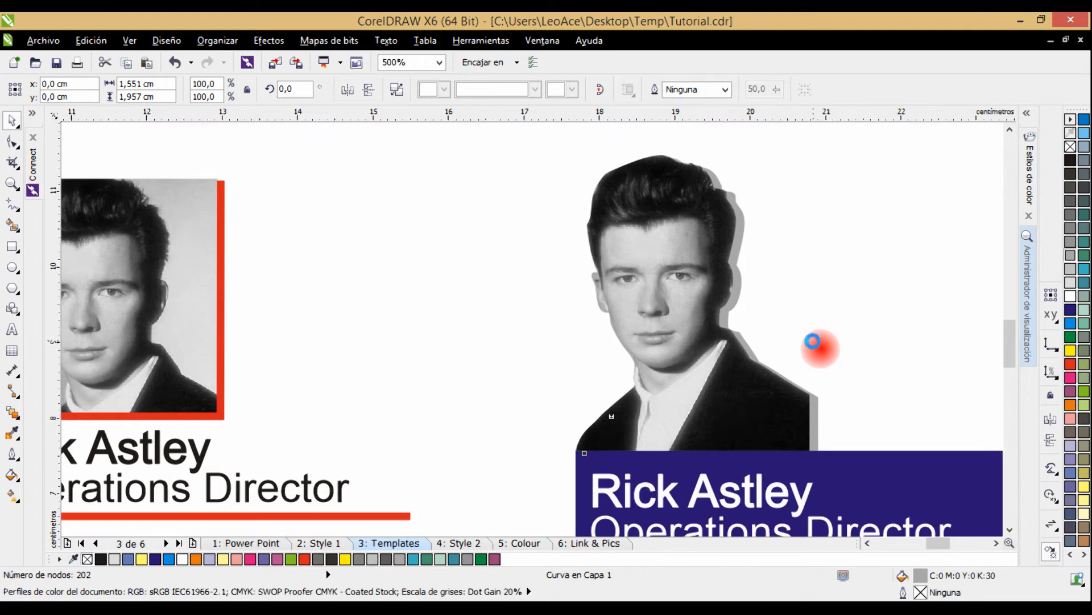
{"action": "scroll", "coordinate": [813, 341], "scroll_direction": "down", "scroll_amount": 1}
{"action": "left_click", "coordinate": [842, 290]}
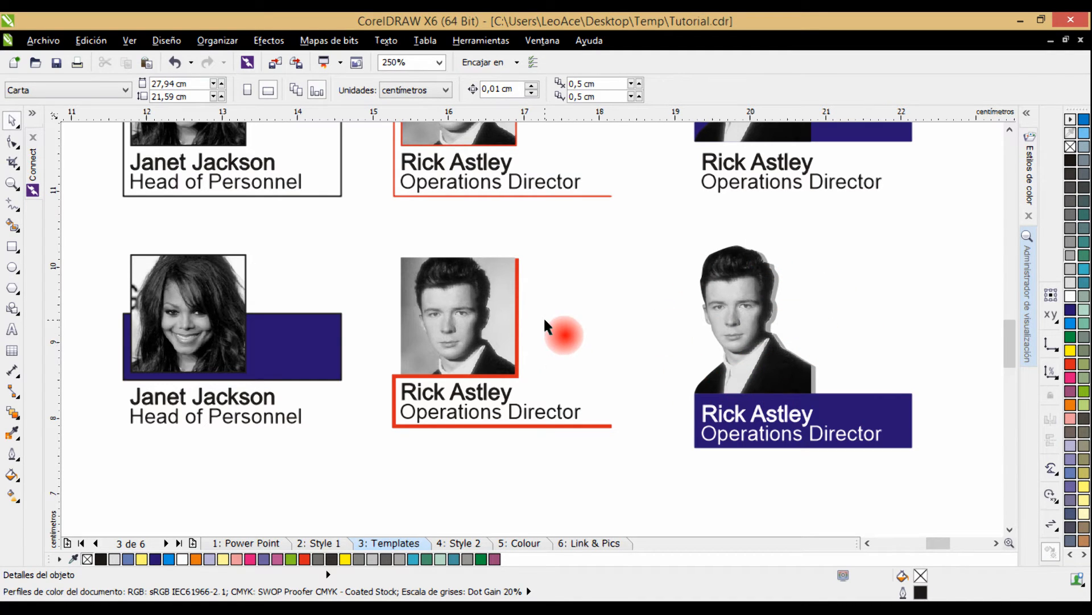
Look over all the card templates, the Style 2 page with its unfilled organization chart, and the Colour page.
{"action": "scroll", "coordinate": [545, 330], "scroll_direction": "down", "scroll_amount": 1}
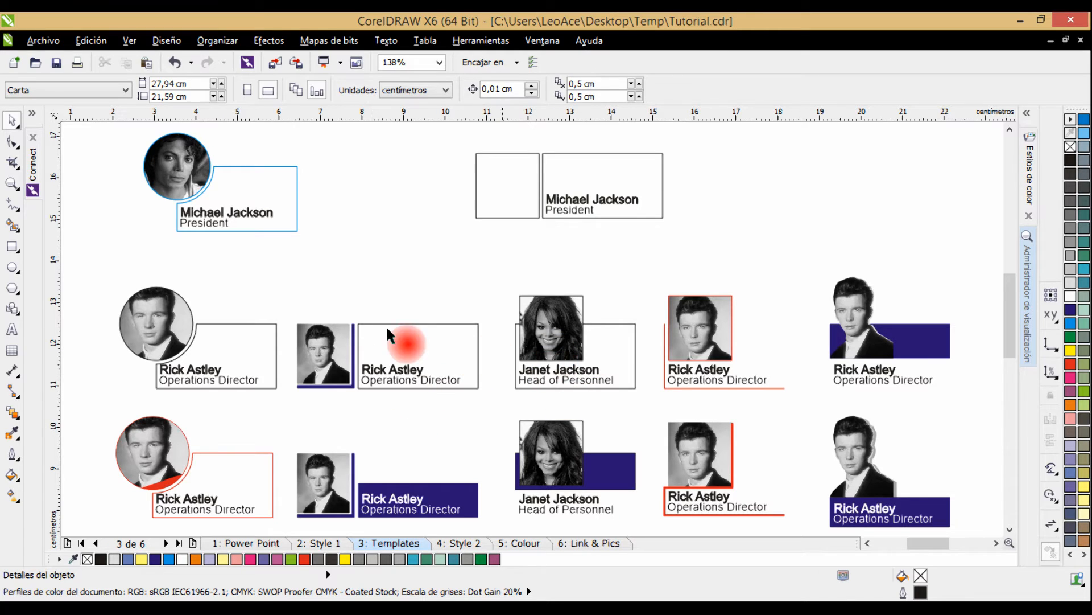
{"action": "left_click_drag", "start_coordinate": [142, 303], "coordinate": [255, 266]}
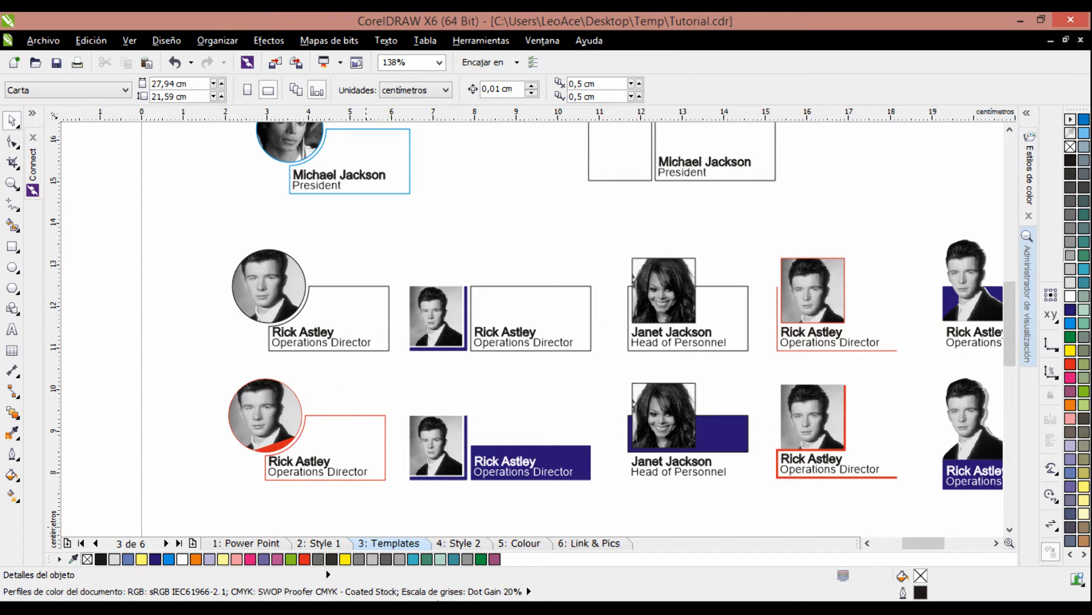
{"action": "left_click", "coordinate": [458, 543]}
{"action": "scroll", "coordinate": [433, 341], "scroll_direction": "down", "scroll_amount": 3}
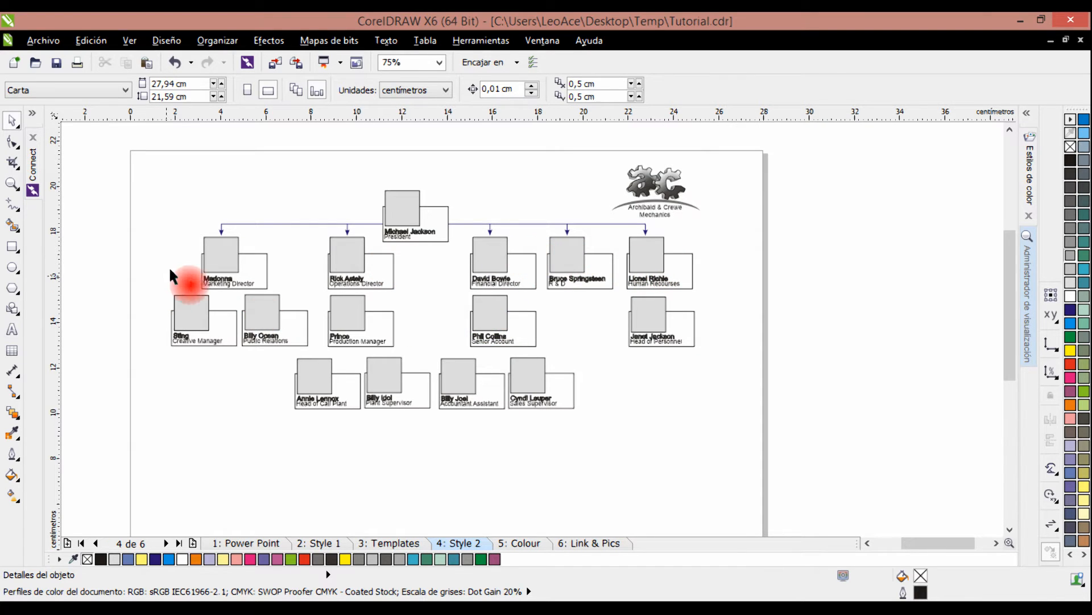
{"action": "left_click", "coordinate": [539, 545]}
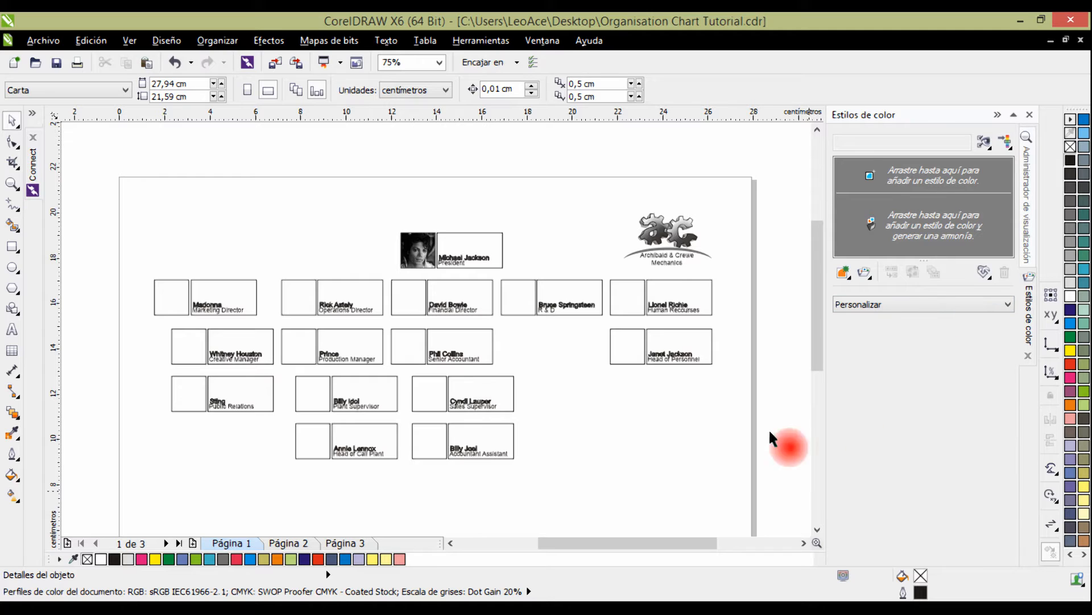
Switch to the Organisation Chart Tutorial.cdr document and collapse the colour styles to widen the drawing area.
{"action": "key", "text": "ctrl+F6"}
{"action": "key", "text": "ctrl+F6"}
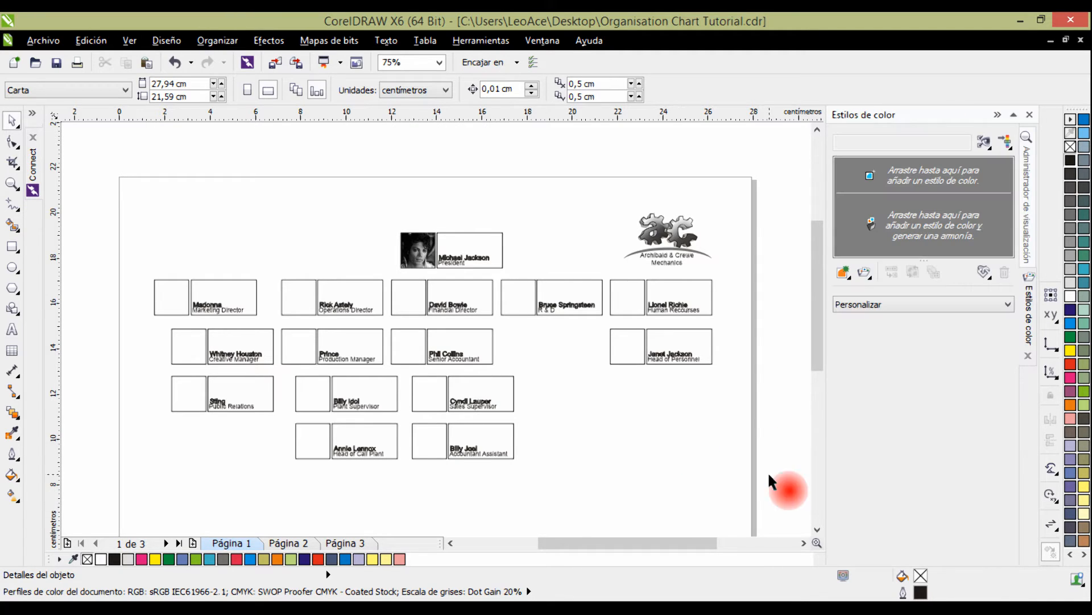
{"action": "left_click", "coordinate": [580, 444]}
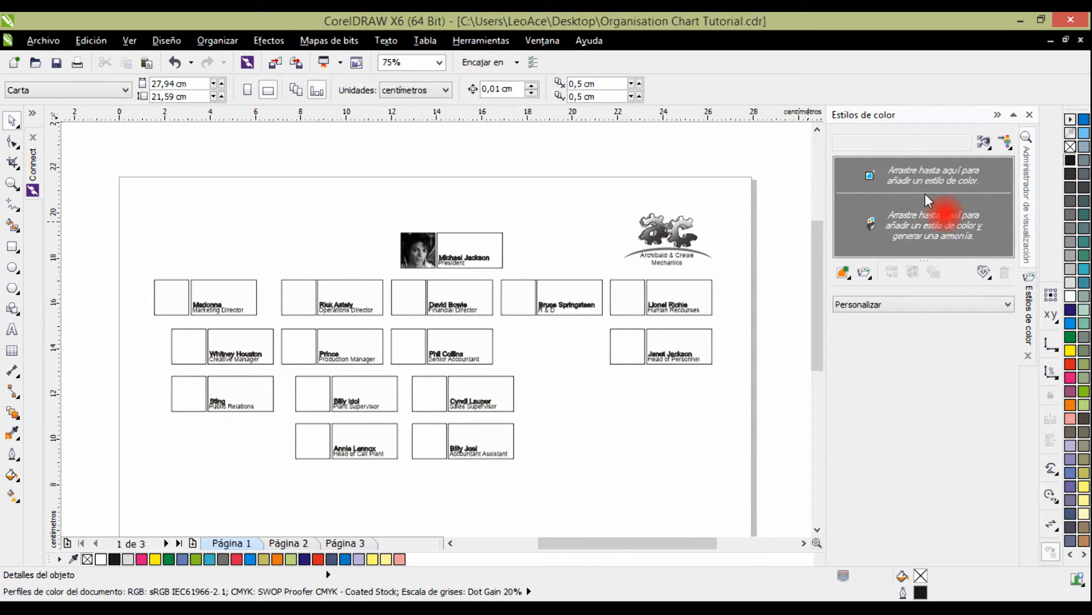
{"action": "left_click", "coordinate": [996, 115]}
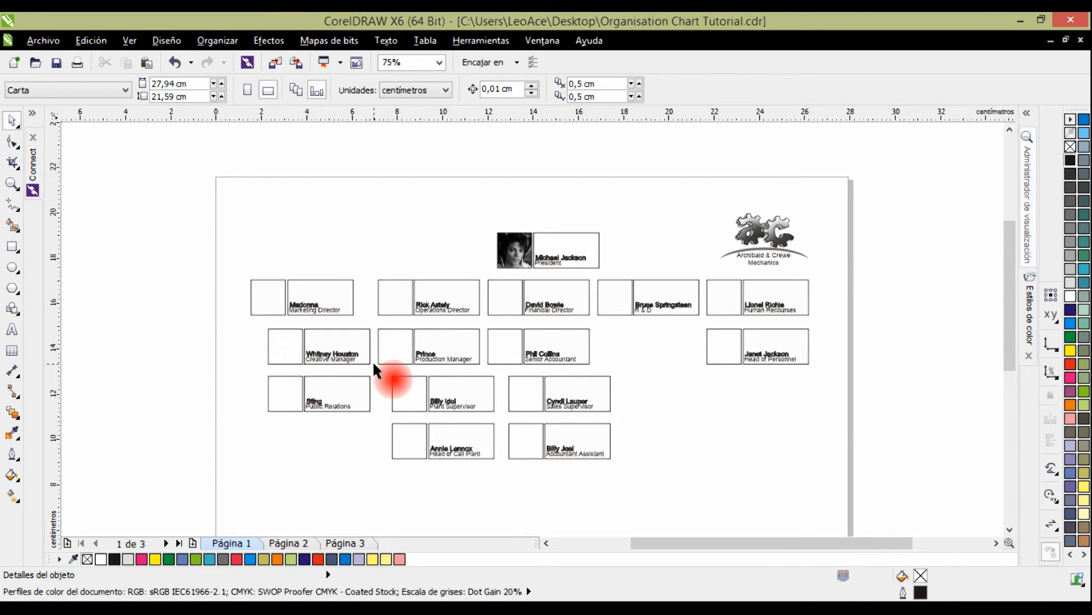
{"action": "left_click", "coordinate": [344, 280]}
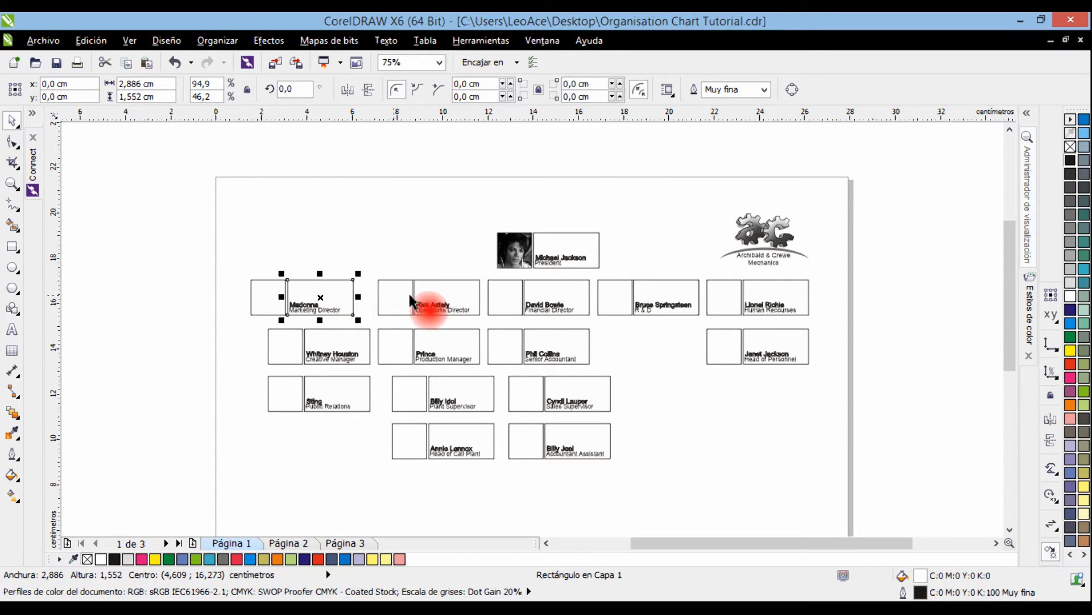
{"action": "left_click", "coordinate": [445, 286], "text": "shift"}
{"action": "left_click", "coordinate": [501, 286], "text": "shift"}
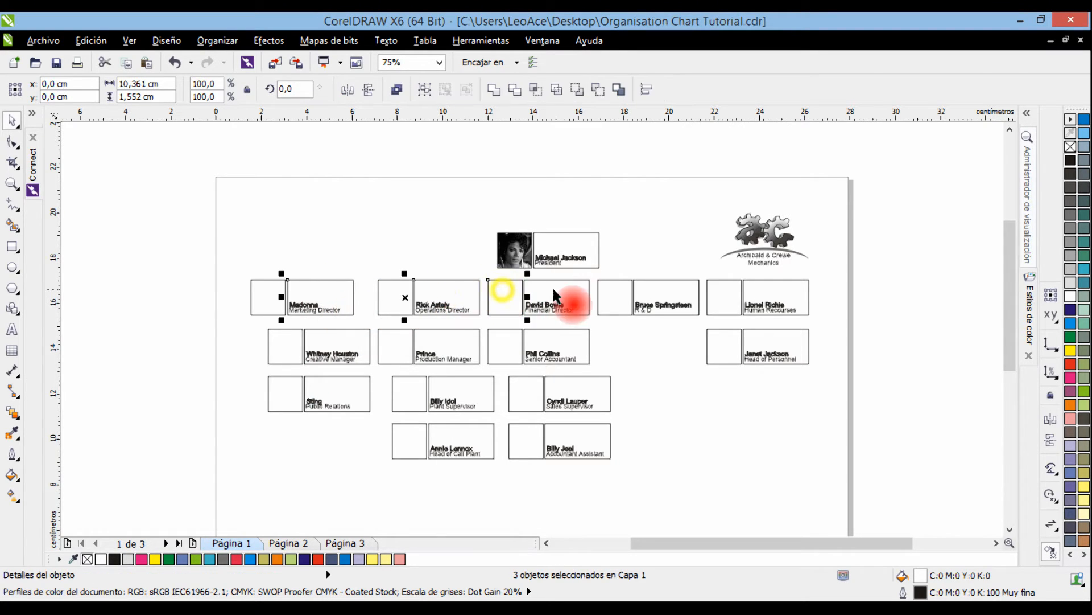
{"action": "left_click", "coordinate": [663, 373]}
Fill the text rectangles of the five cards in the row below the president with 10% black.
{"action": "left_click", "coordinate": [331, 291]}
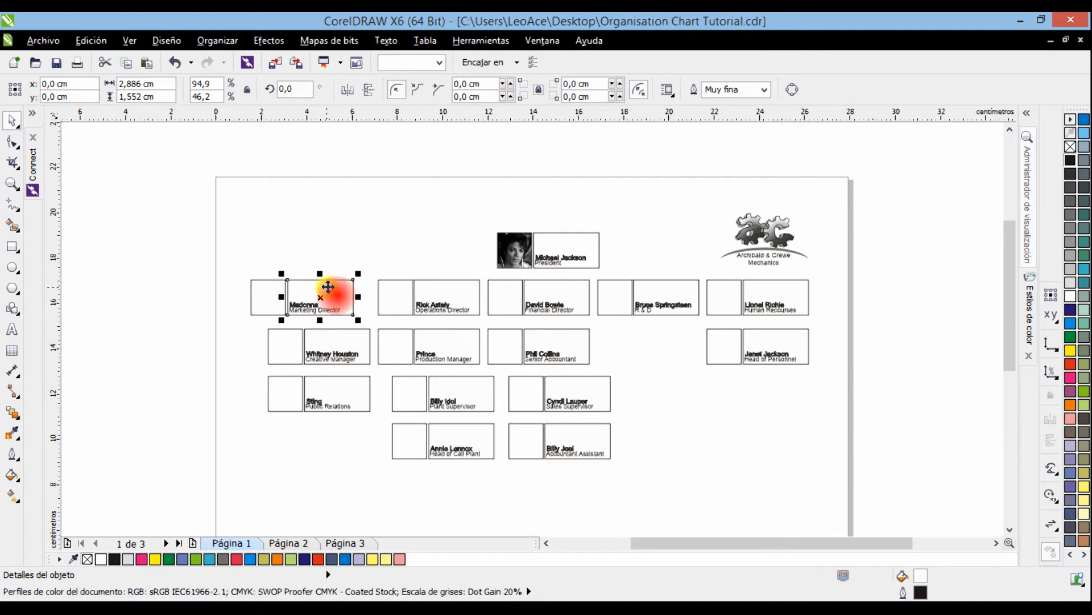
{"action": "left_click", "coordinate": [452, 285], "text": "shift"}
{"action": "left_click", "coordinate": [569, 288], "text": "shift"}
{"action": "left_click", "coordinate": [680, 297], "text": "shift"}
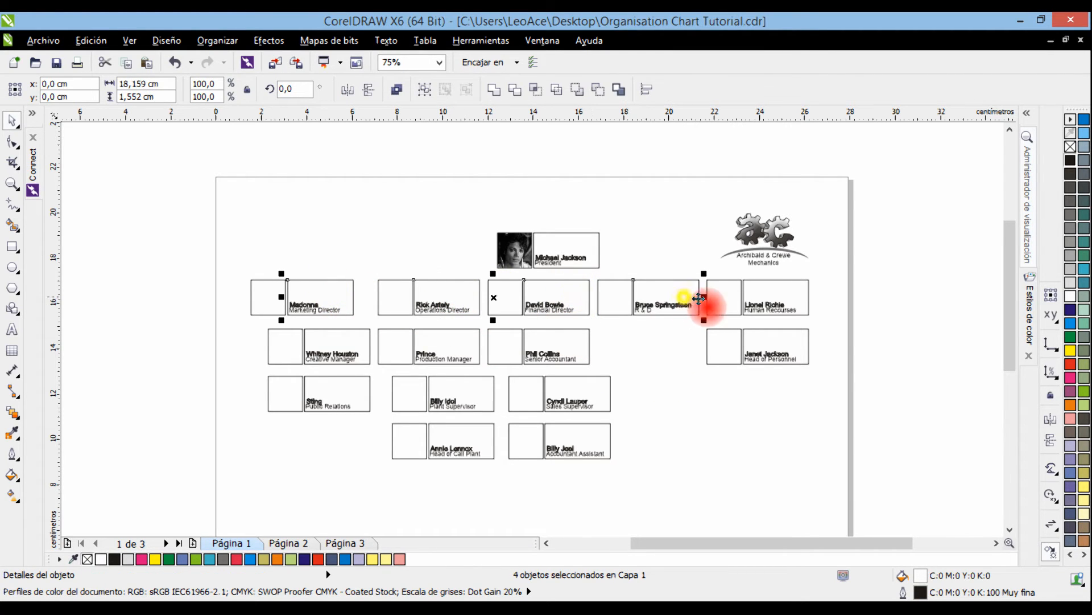
{"action": "left_click", "coordinate": [783, 295], "text": "shift"}
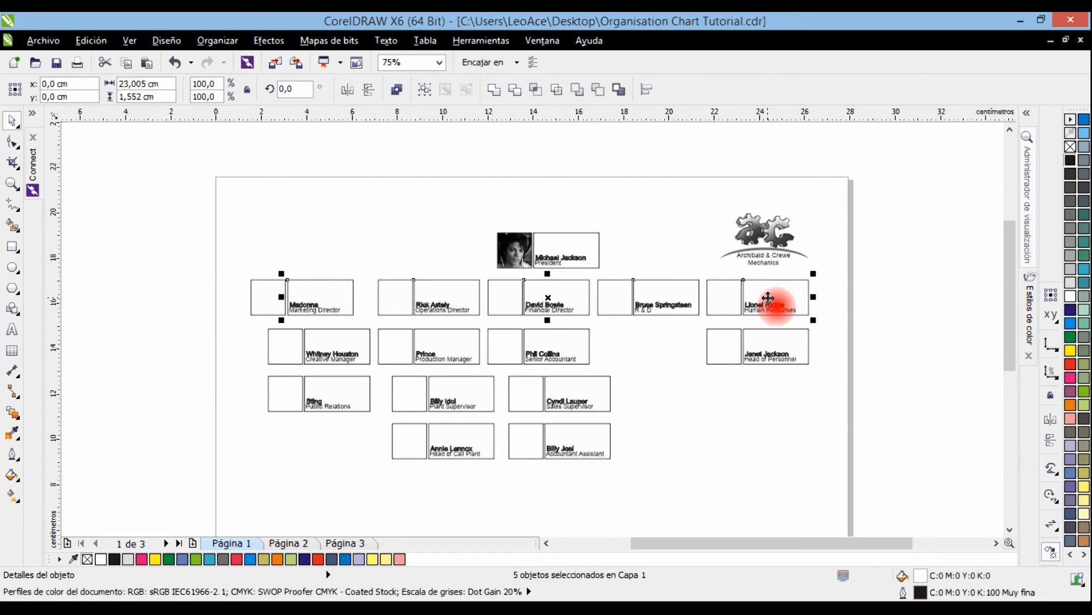
{"action": "left_click", "coordinate": [1070, 282]}
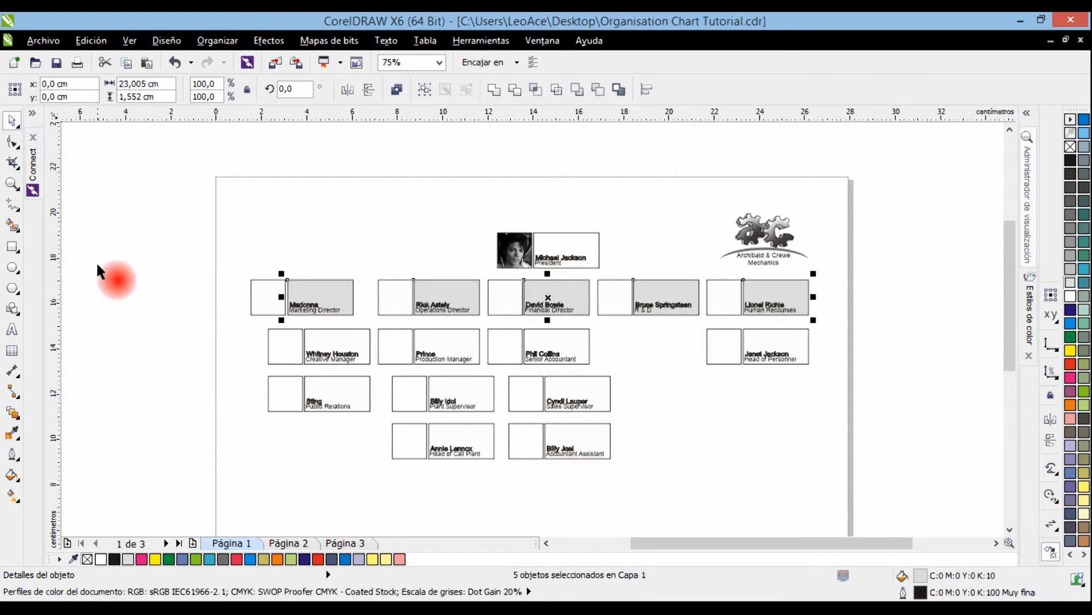
{"action": "left_click", "coordinate": [686, 409]}
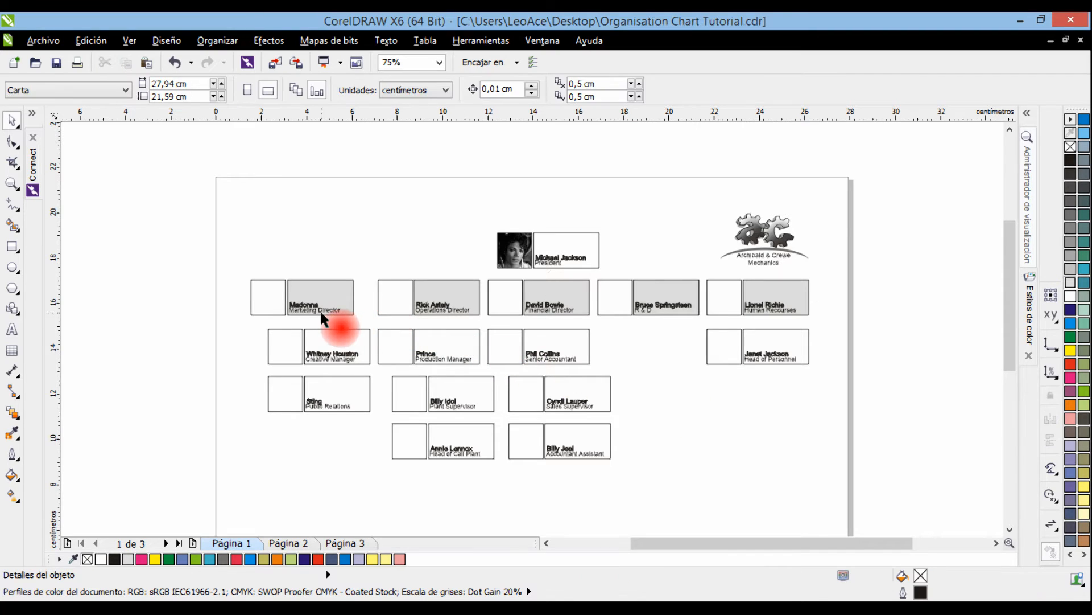
{"action": "left_click", "coordinate": [311, 307]}
{"action": "left_click", "coordinate": [439, 299], "text": "shift"}
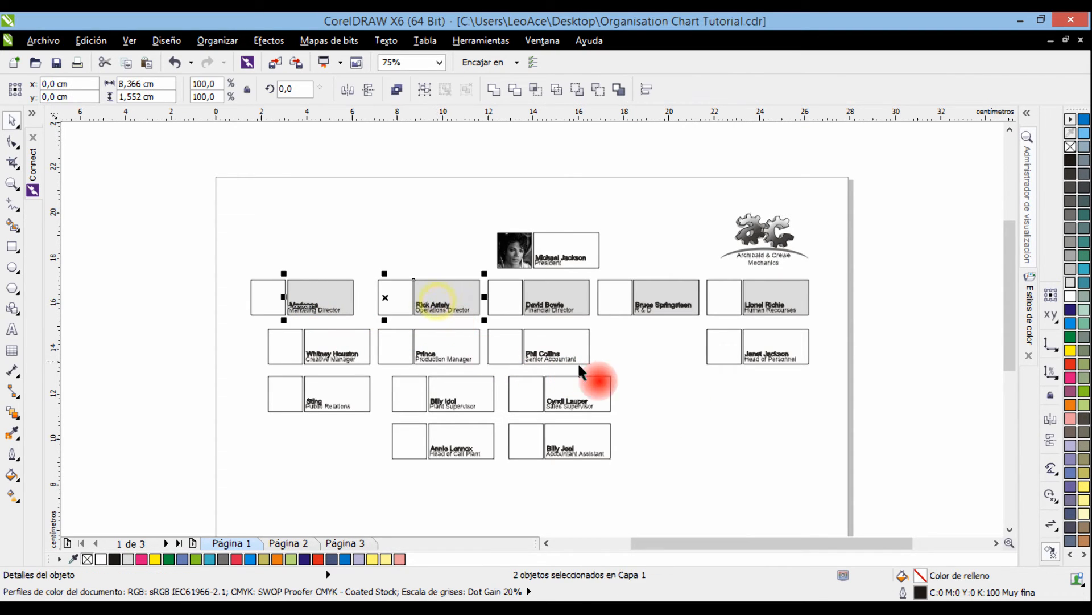
{"action": "left_click", "coordinate": [624, 373]}
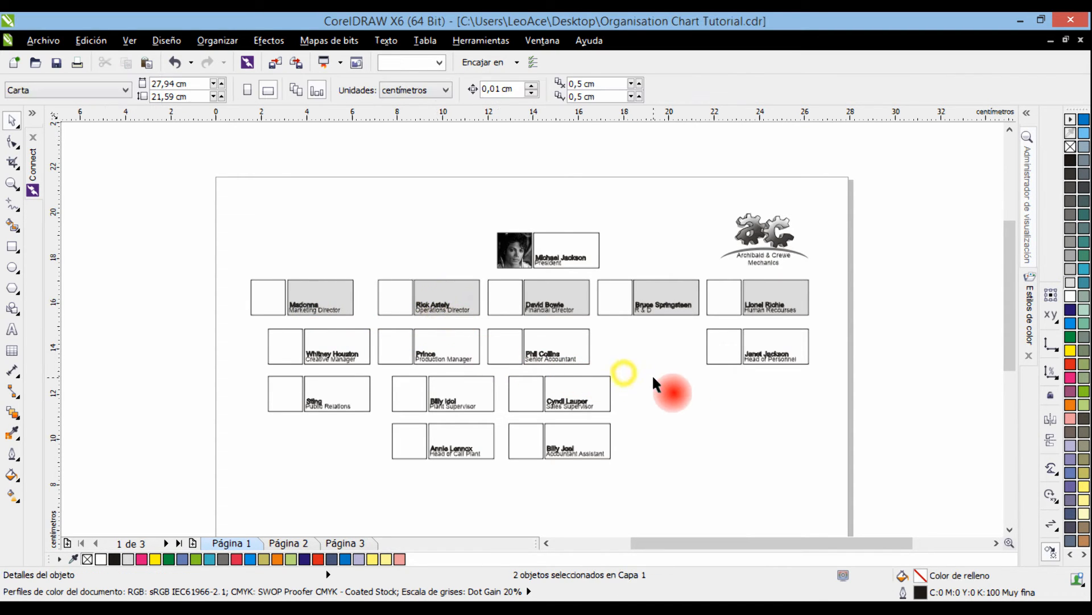
Colour the fill and outline of the five name texts in the row below the president red (M100 Y100).
{"action": "left_click", "coordinate": [304, 305]}
{"action": "left_click", "coordinate": [443, 307], "text": "shift"}
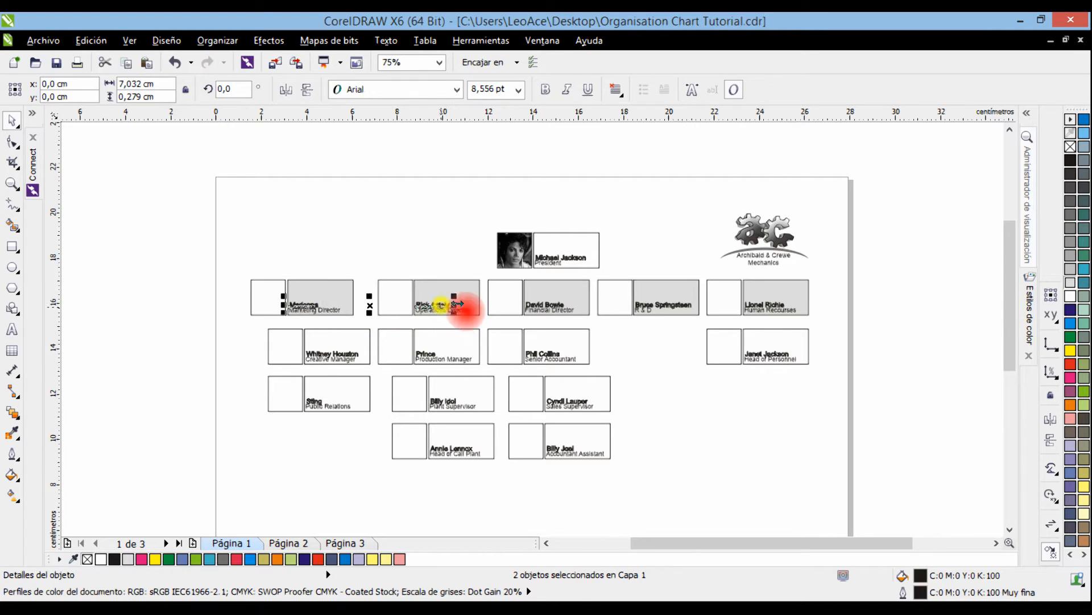
{"action": "left_click", "coordinate": [537, 307], "text": "shift"}
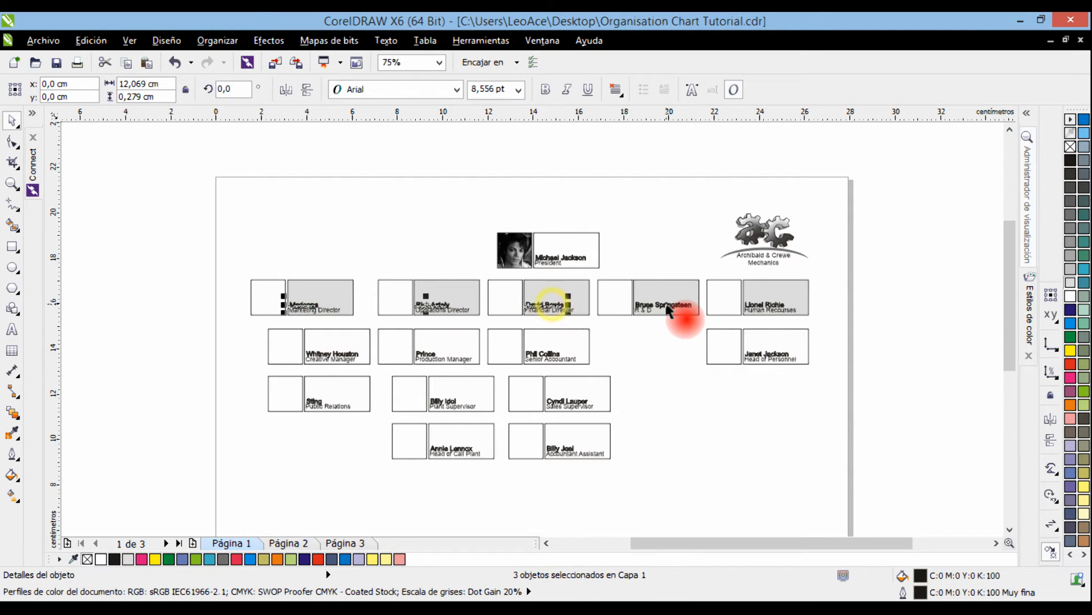
{"action": "left_click", "coordinate": [777, 306], "text": "shift"}
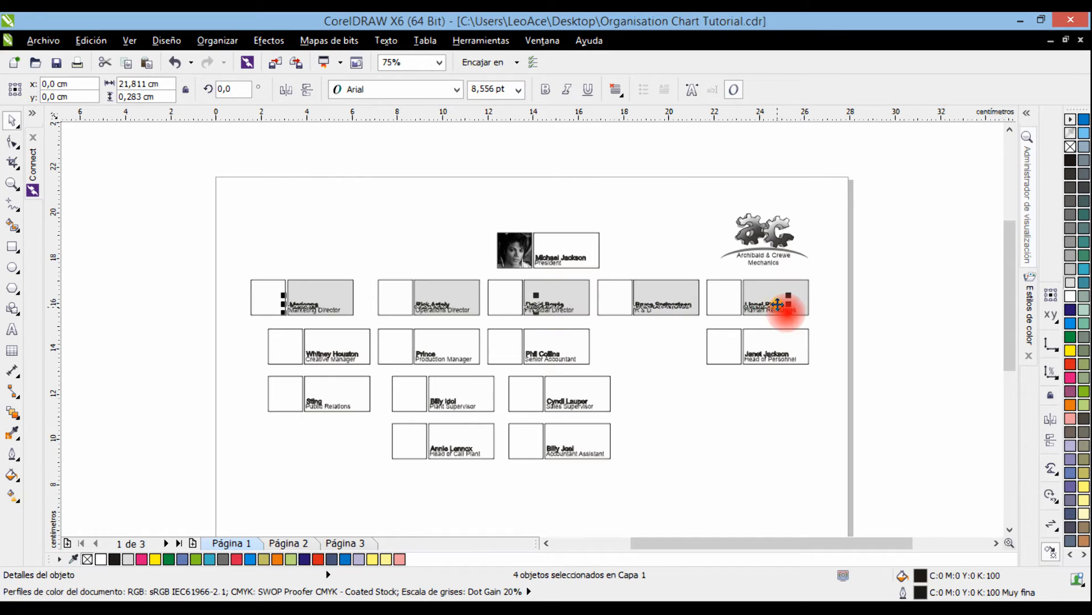
{"action": "left_click", "coordinate": [1069, 366]}
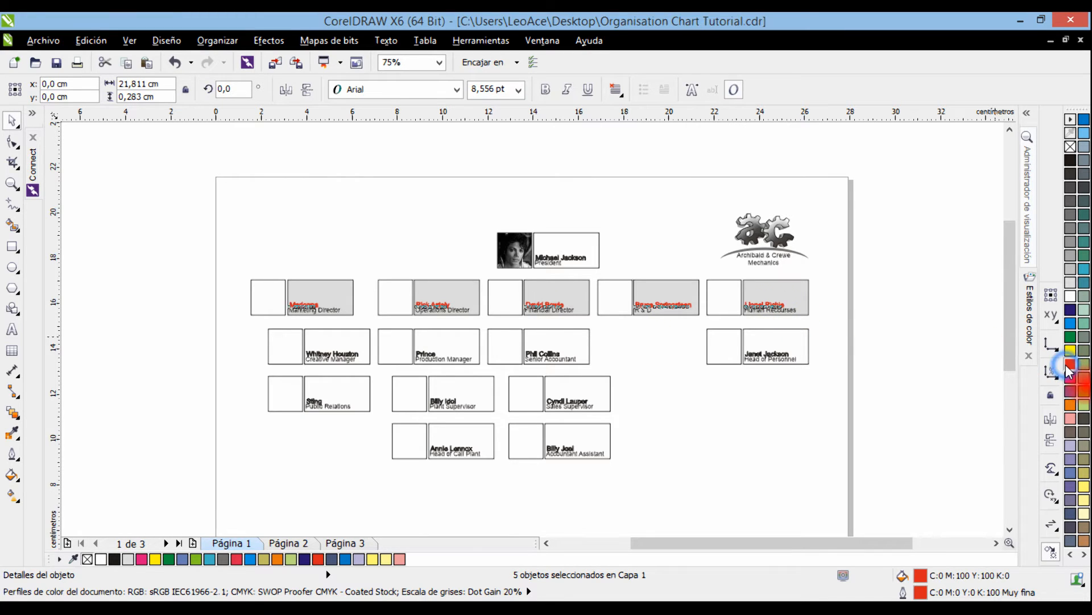
{"action": "right_click", "coordinate": [1069, 366]}
{"action": "left_click", "coordinate": [846, 333]}
Remove the outlines from the five grey text rectangles in the row below the president.
{"action": "left_click", "coordinate": [793, 289]}
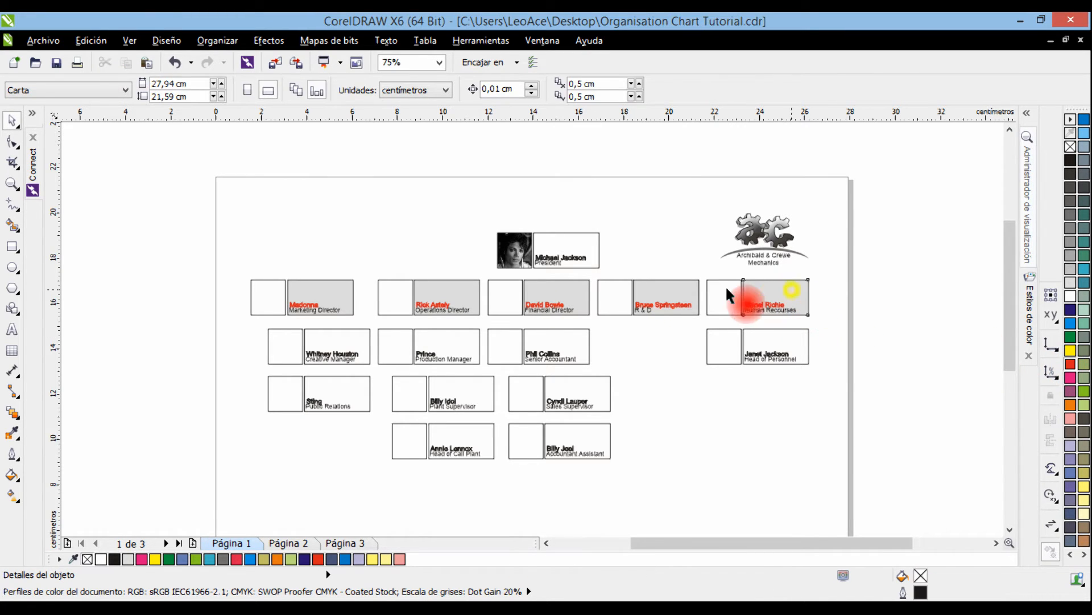
{"action": "left_click", "coordinate": [682, 284], "text": "shift"}
{"action": "left_click", "coordinate": [568, 288], "text": "shift"}
{"action": "left_click", "coordinate": [451, 288], "text": "shift"}
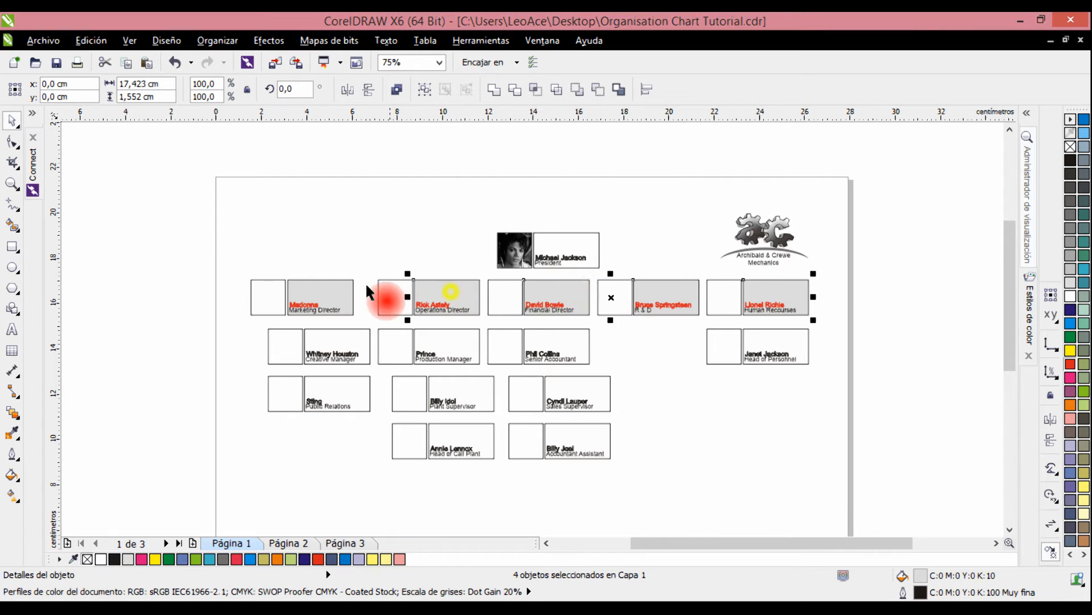
{"action": "left_click", "coordinate": [334, 287], "text": "shift"}
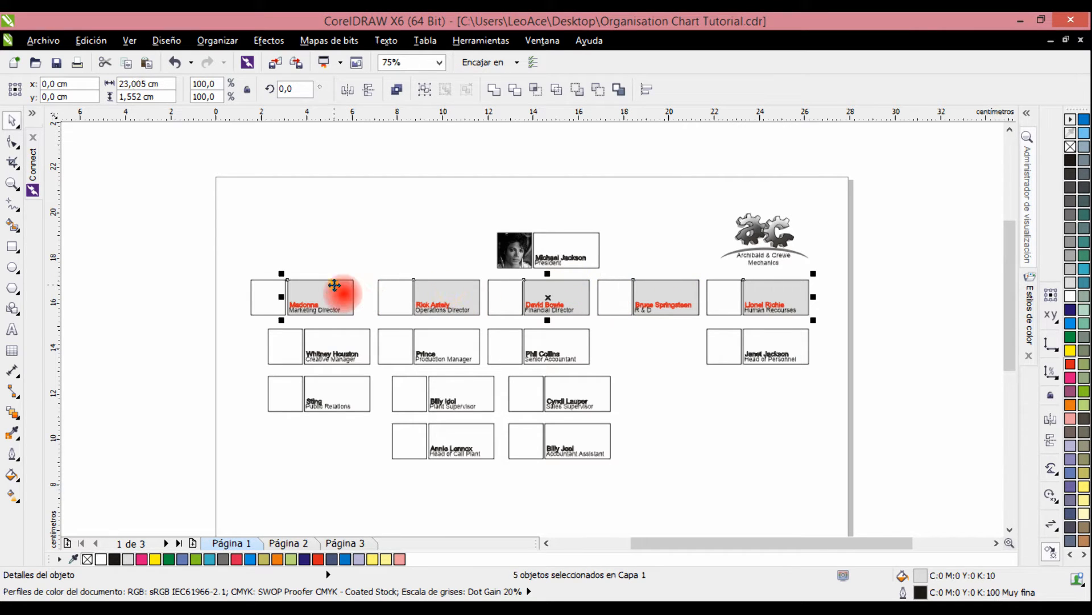
{"action": "right_click", "coordinate": [1070, 147]}
{"action": "left_click", "coordinate": [839, 319]}
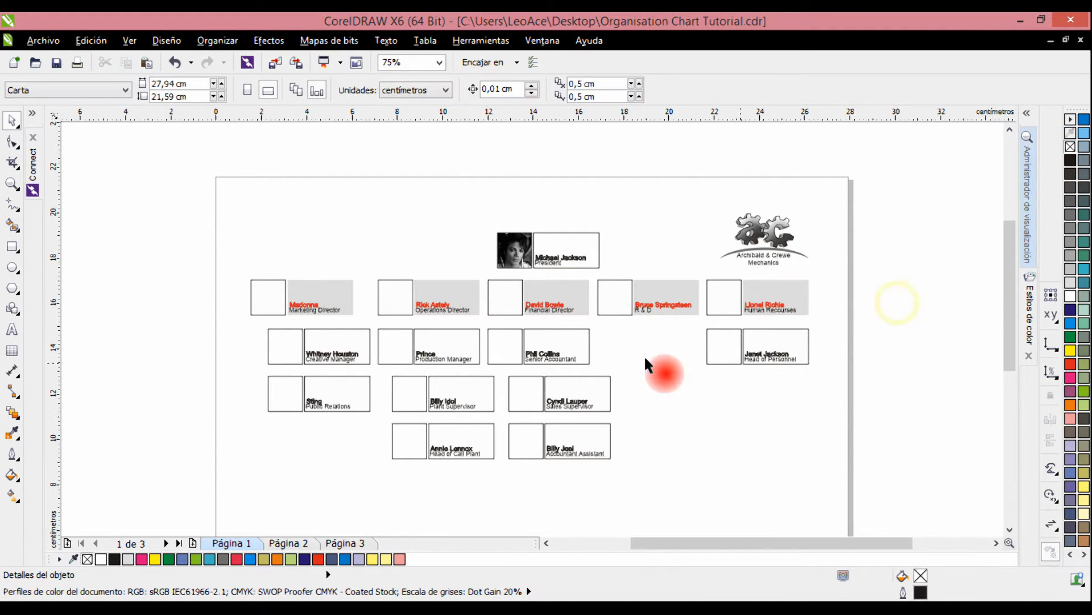
Create colour styles from all objects of the five cards in the row below the president.
{"action": "left_click_drag", "start_coordinate": [238, 272], "coordinate": [546, 328]}
{"action": "left_click_drag", "start_coordinate": [747, 316], "coordinate": [823, 315]}
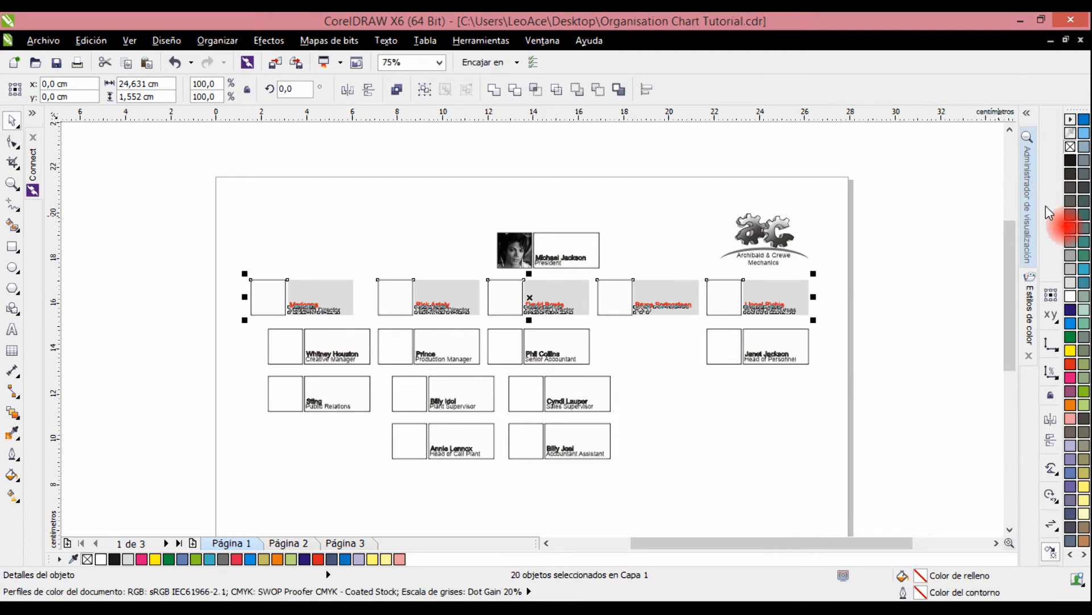
{"action": "left_click", "coordinate": [1029, 313]}
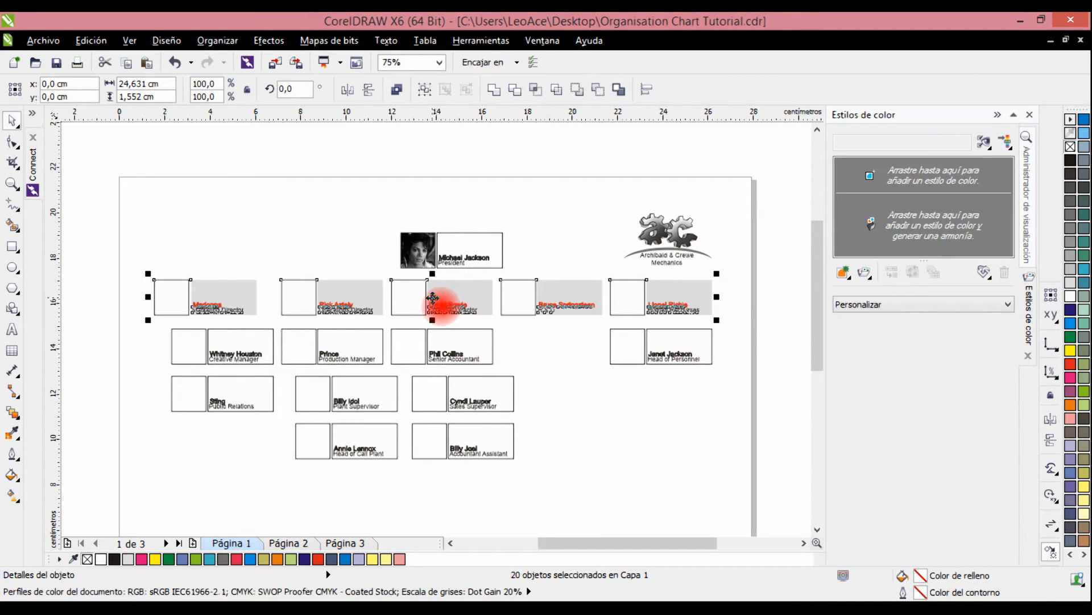
{"action": "left_click_drag", "start_coordinate": [433, 297], "coordinate": [890, 177]}
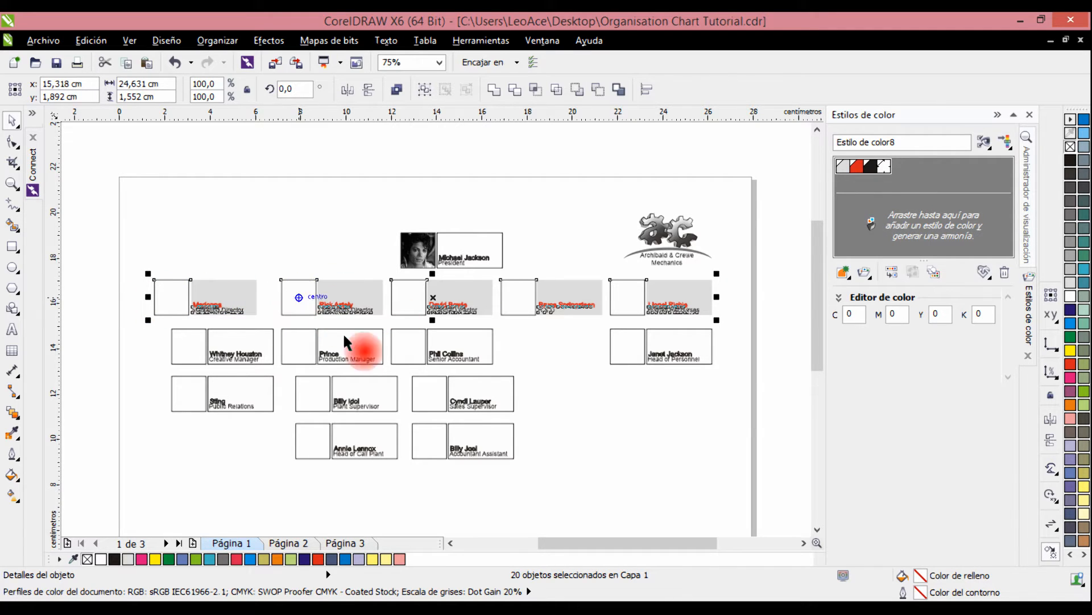
Group the grey, red, black and white colour styles into one harmony and select that harmony.
{"action": "left_click", "coordinate": [856, 178]}
{"action": "left_click", "coordinate": [842, 165]}
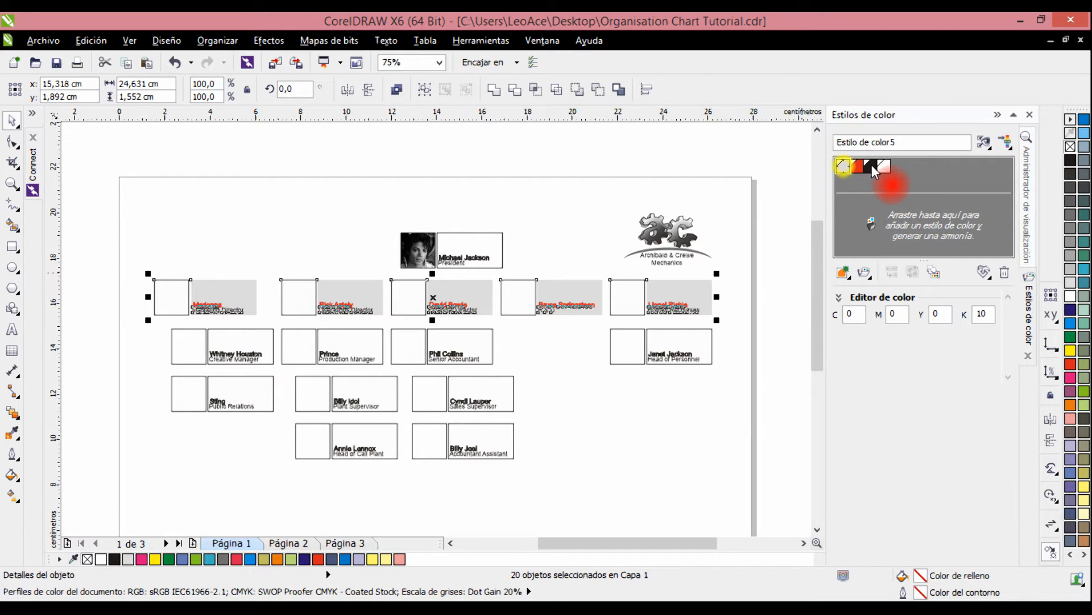
{"action": "left_click_drag", "start_coordinate": [848, 171], "coordinate": [851, 223]}
{"action": "left_click", "coordinate": [844, 207]}
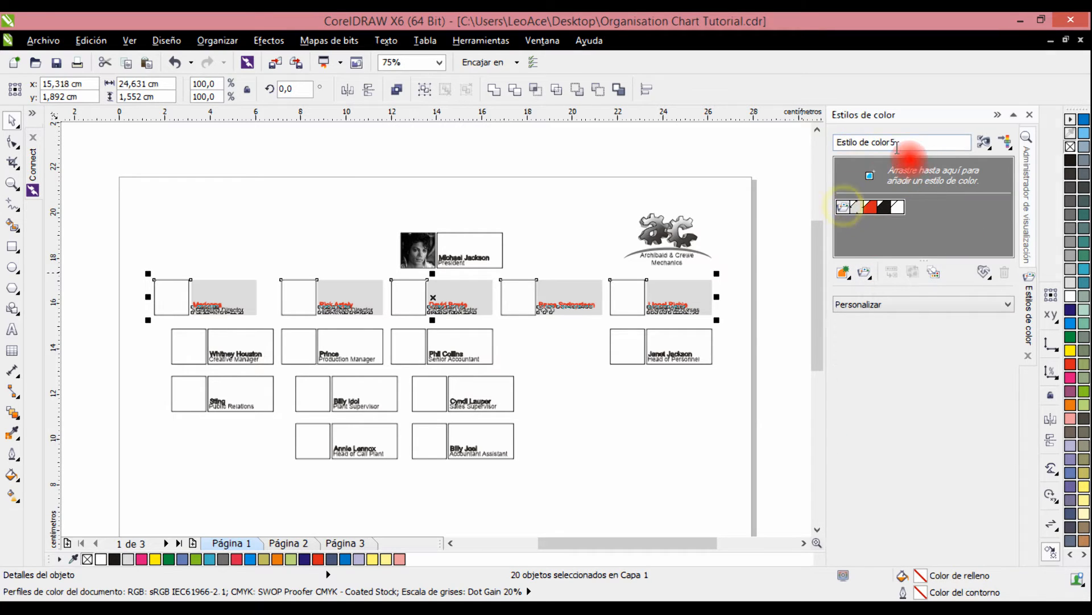
Name the harmony of grey, red, black and white styles "Level 1" and deselect the cards.
{"action": "left_click", "coordinate": [904, 143]}
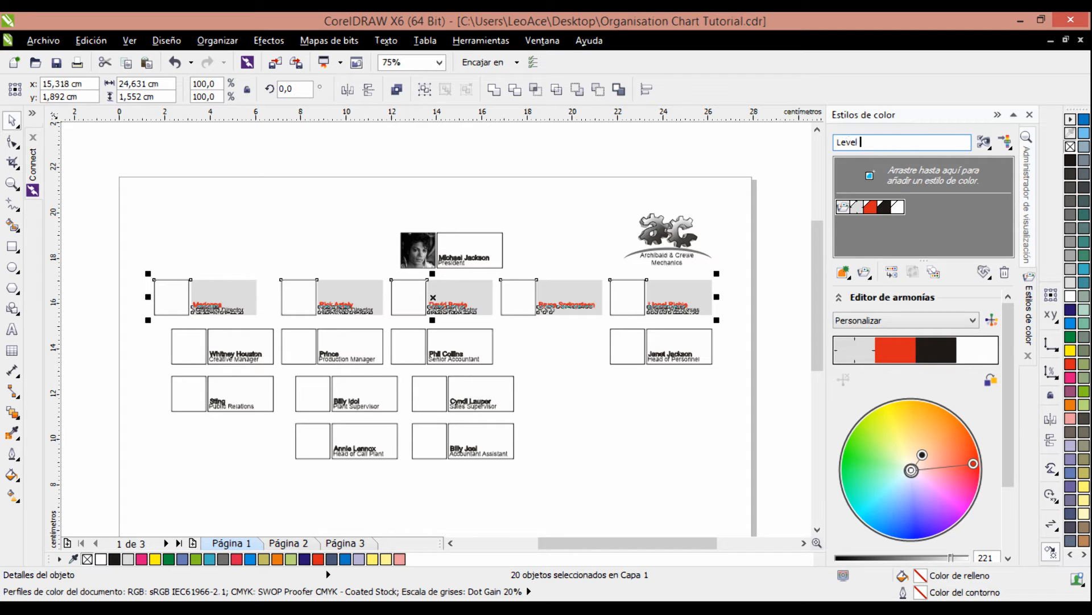
{"action": "type", "text": "2"}
{"action": "key", "text": "Return"}
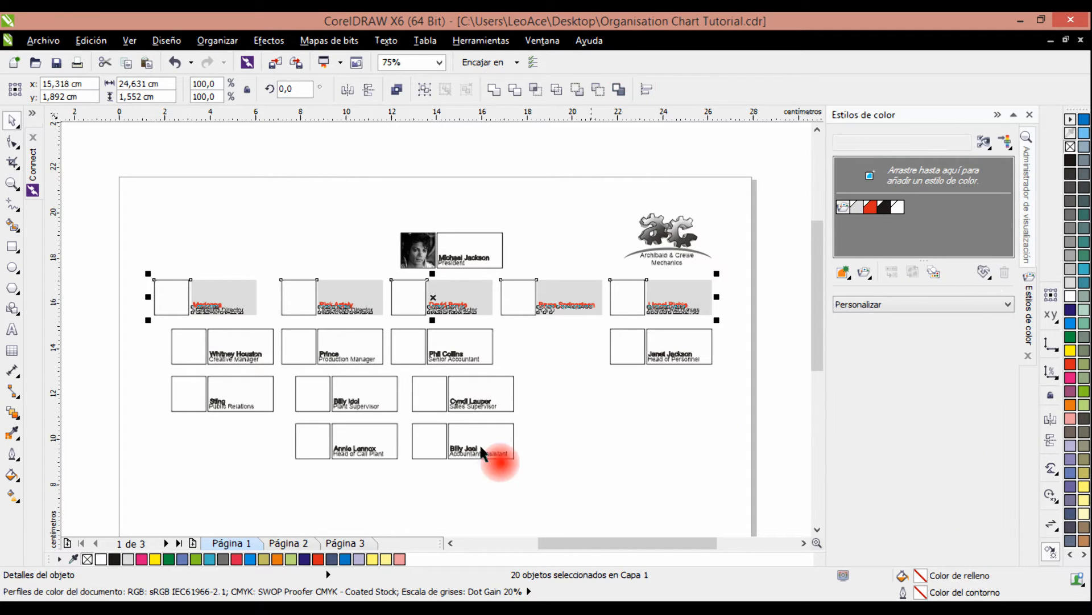
{"action": "left_click", "coordinate": [650, 414]}
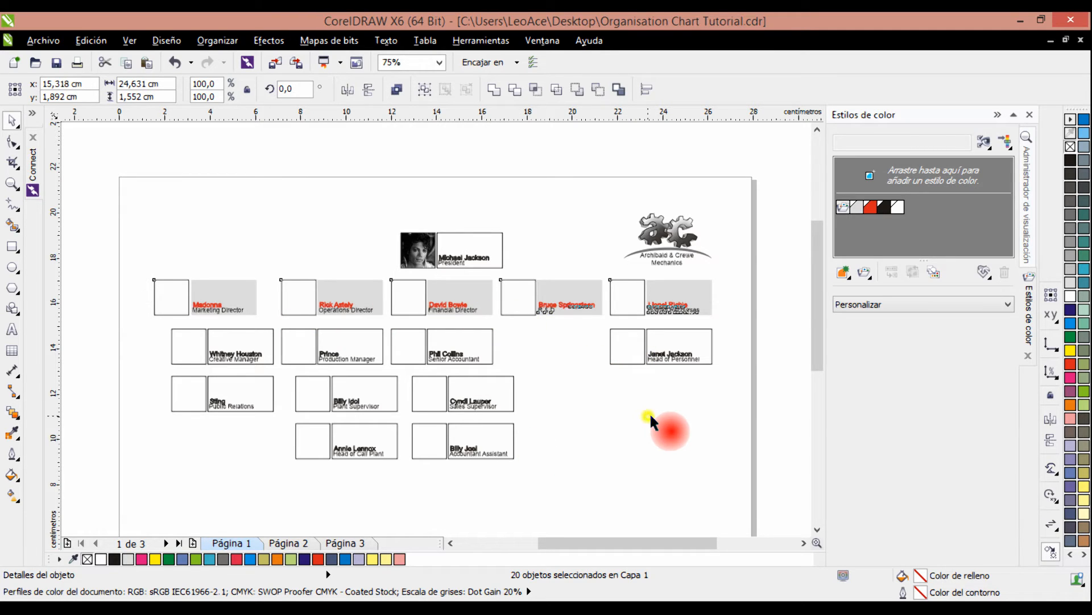
Try recolouring the Level 1 harmony with teal text rectangles, yellow names and cream photo boxes.
{"action": "left_click", "coordinate": [697, 299]}
{"action": "left_click", "coordinate": [843, 207]}
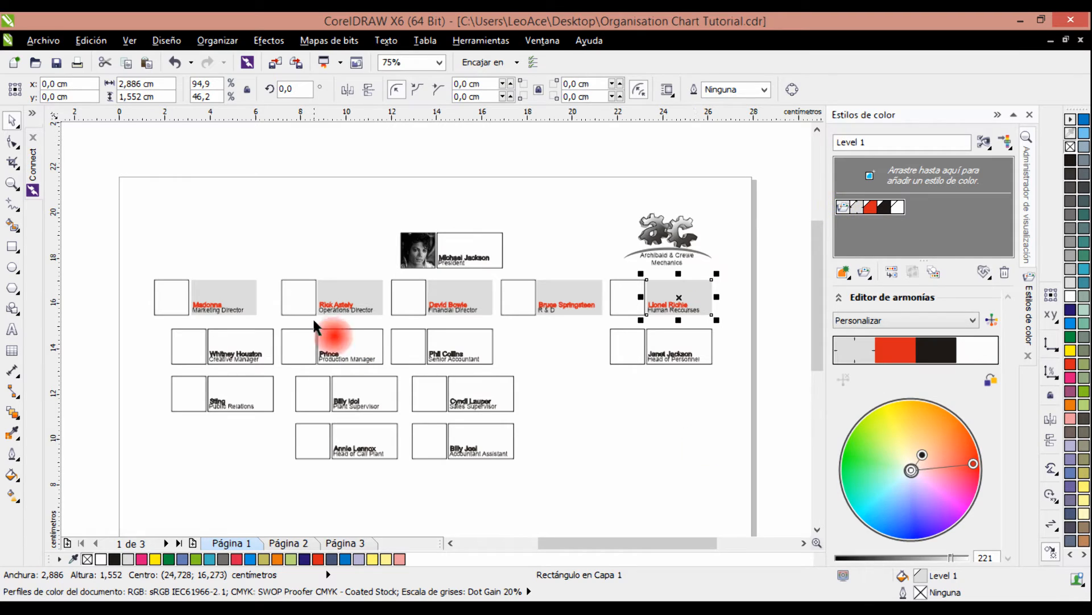
{"action": "mouse_move", "coordinate": [973, 464]}
{"action": "left_mouse_down"}
{"action": "mouse_move", "coordinate": [965, 501]}
{"action": "mouse_move", "coordinate": [931, 519]}
{"action": "left_mouse_up"}
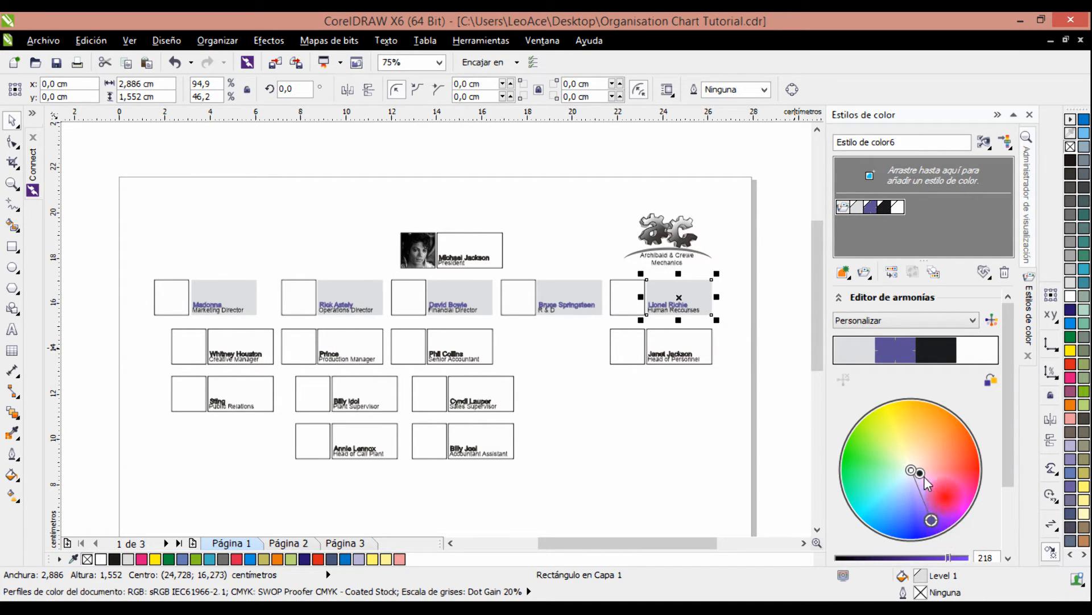
{"action": "mouse_move", "coordinate": [924, 476]}
{"action": "left_mouse_down"}
{"action": "mouse_move", "coordinate": [948, 452]}
{"action": "mouse_move", "coordinate": [892, 445]}
{"action": "mouse_move", "coordinate": [871, 459]}
{"action": "mouse_move", "coordinate": [875, 487]}
{"action": "left_mouse_up"}
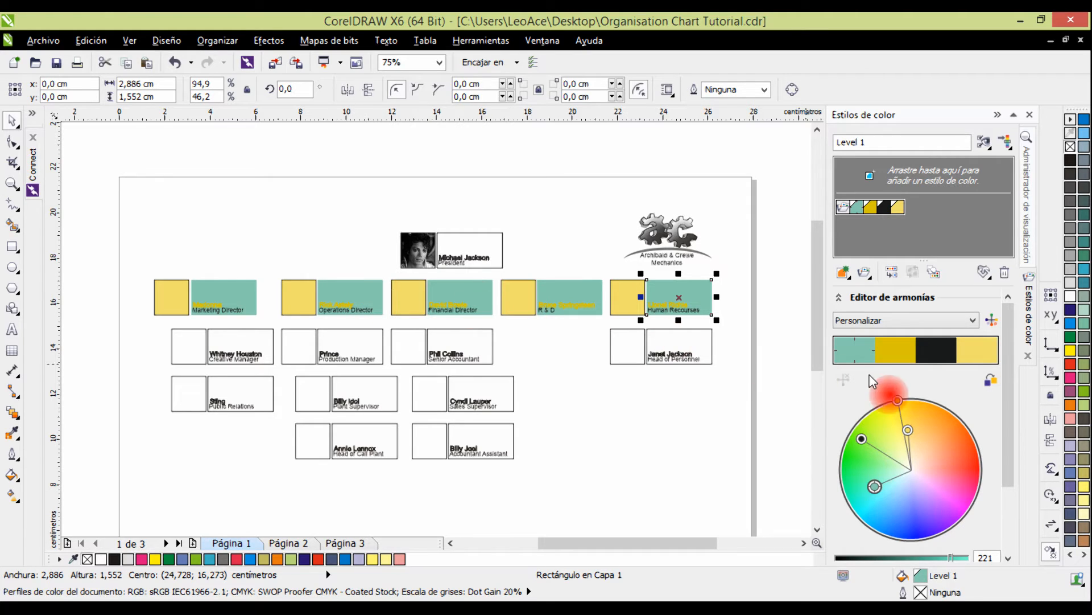
{"action": "left_click", "coordinate": [978, 352]}
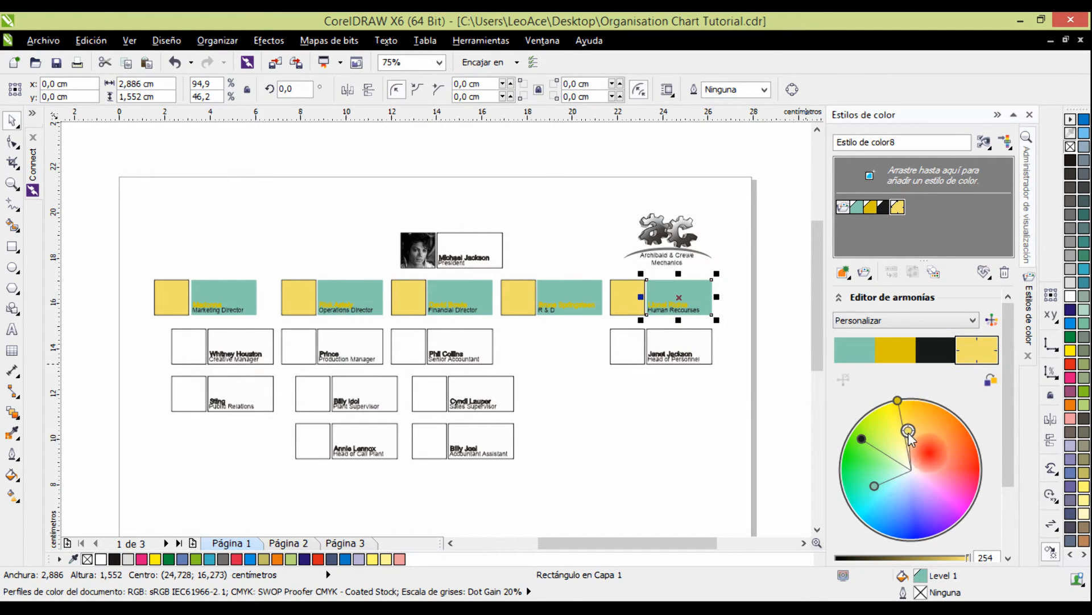
{"action": "left_click_drag", "start_coordinate": [908, 431], "coordinate": [910, 464]}
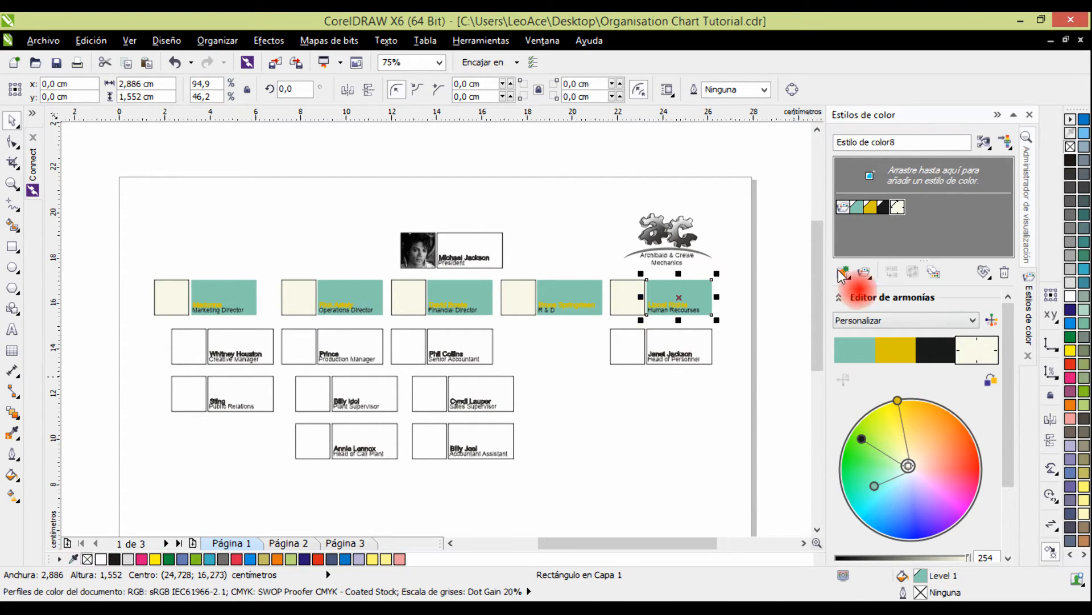
Rotate the Level 1 harmony so its names are teal green and its text rectangles pale lilac grey.
{"action": "left_click", "coordinate": [842, 207]}
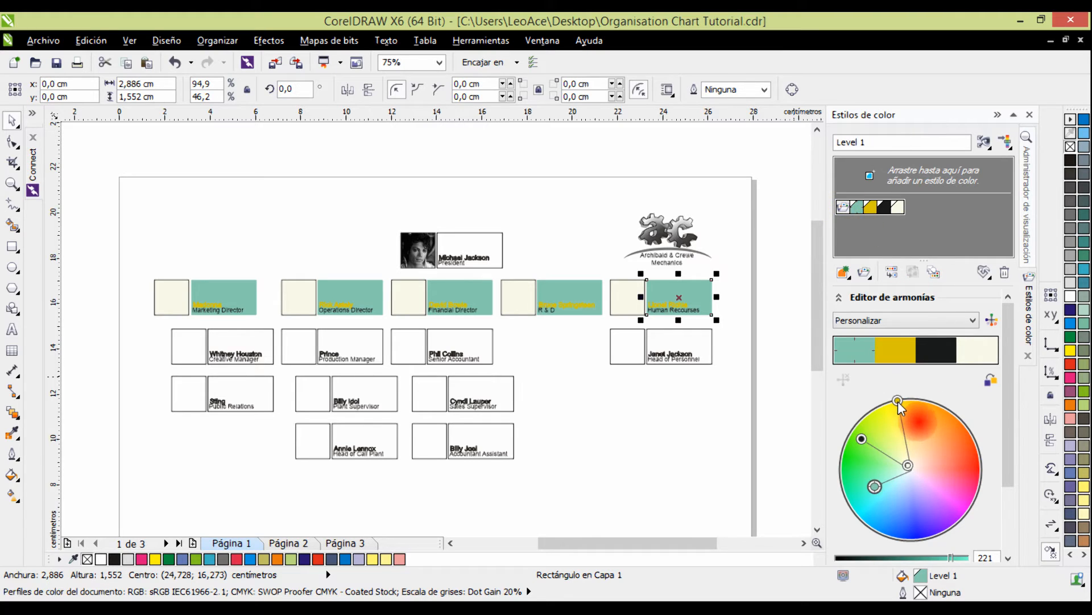
{"action": "mouse_move", "coordinate": [898, 401]}
{"action": "left_mouse_down"}
{"action": "mouse_move", "coordinate": [937, 427]}
{"action": "mouse_move", "coordinate": [955, 479]}
{"action": "mouse_move", "coordinate": [897, 519]}
{"action": "mouse_move", "coordinate": [928, 515]}
{"action": "mouse_move", "coordinate": [853, 481]}
{"action": "mouse_move", "coordinate": [866, 464]}
{"action": "mouse_move", "coordinate": [858, 497]}
{"action": "left_mouse_up"}
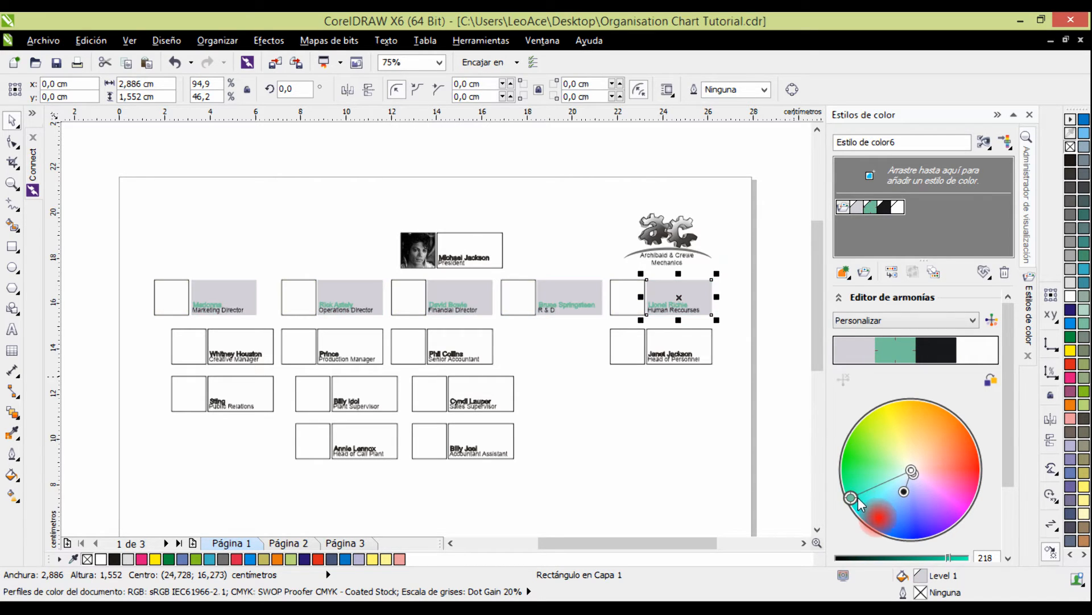
{"action": "left_click", "coordinate": [661, 401]}
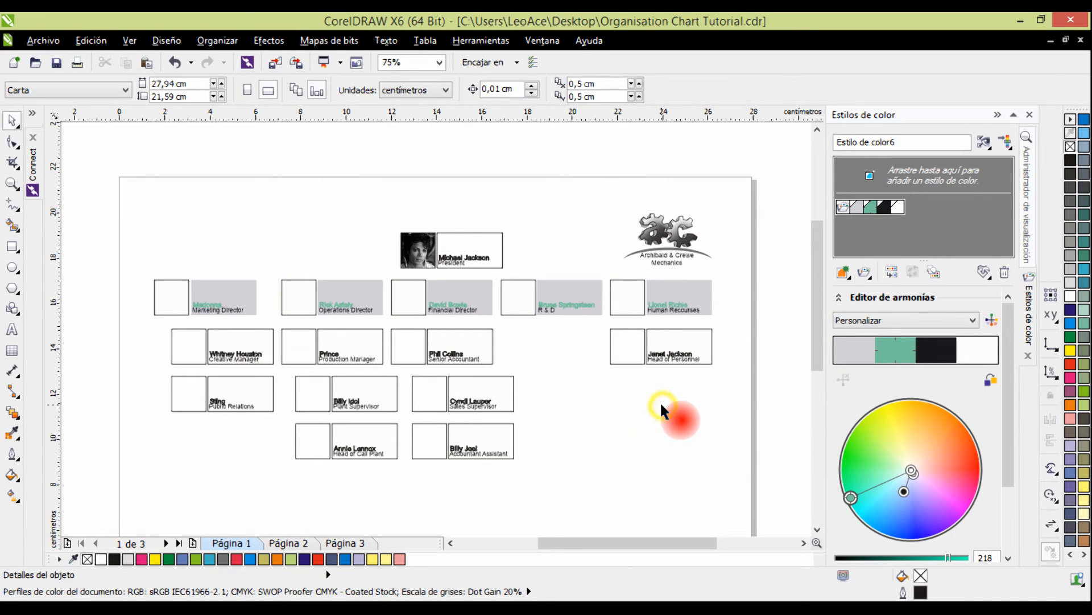
Fill the four text rectangles in the second row below the president with pale lilac (C20 M20).
{"action": "left_click", "coordinate": [246, 340]}
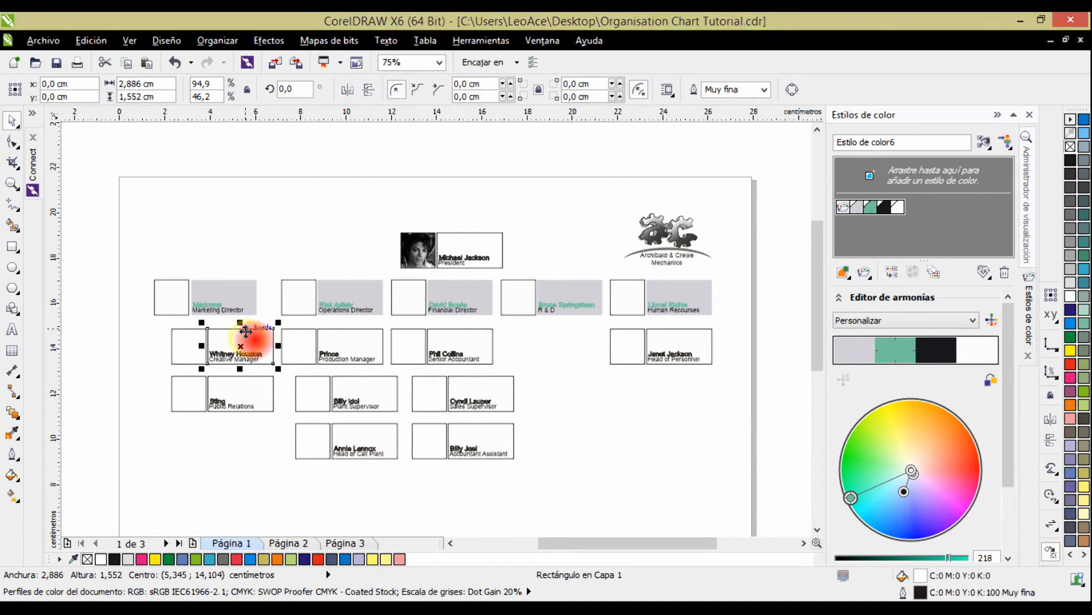
{"action": "left_click", "coordinate": [343, 340], "text": "shift"}
{"action": "left_click", "coordinate": [465, 339], "text": "shift"}
{"action": "left_click", "coordinate": [692, 341], "text": "shift"}
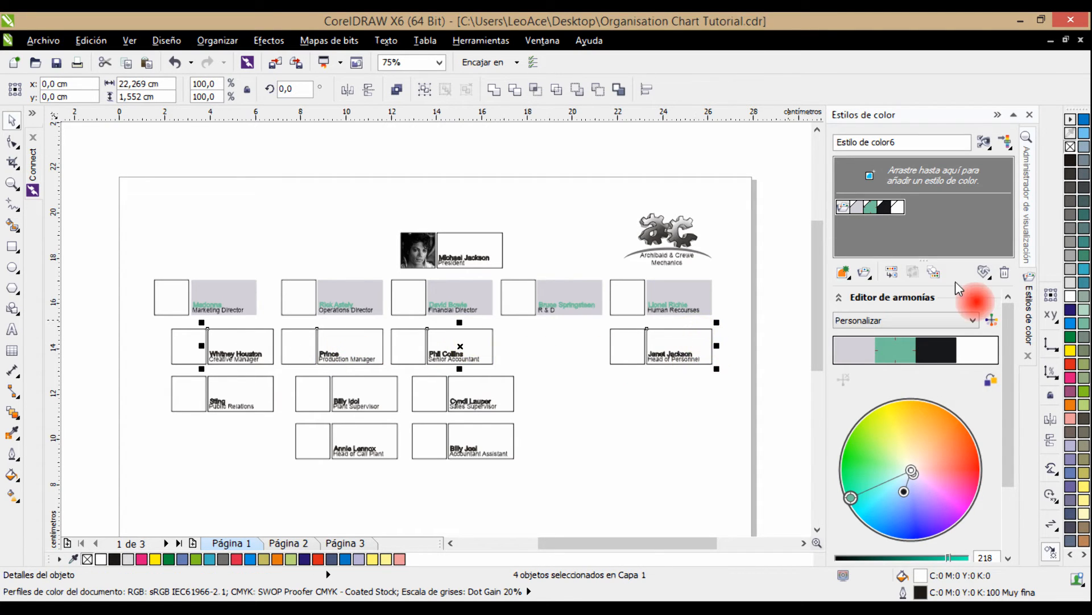
{"action": "left_click", "coordinate": [1070, 378]}
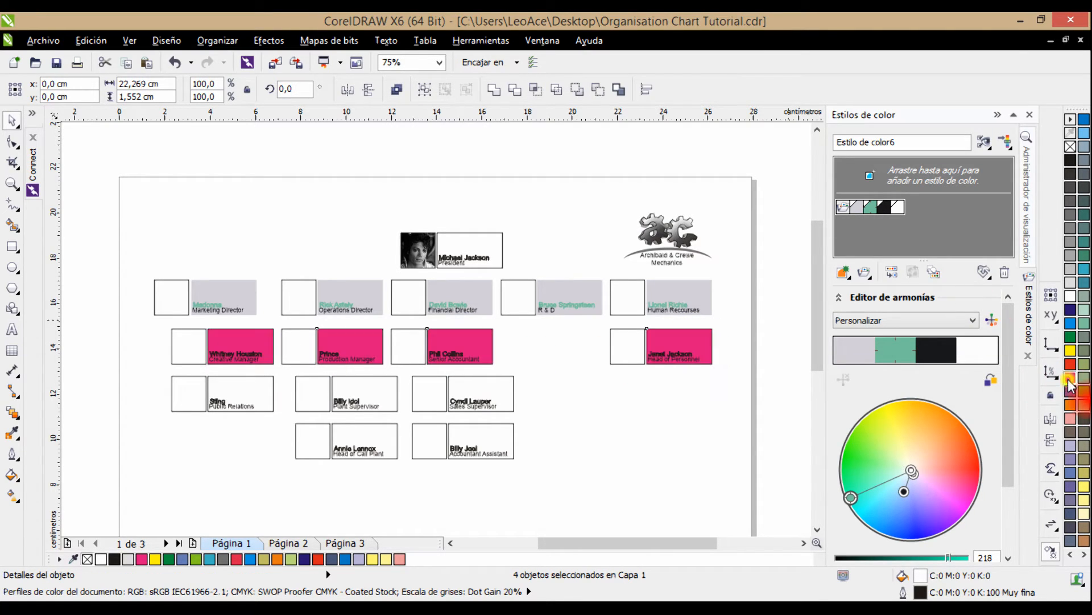
{"action": "left_click", "coordinate": [1071, 447]}
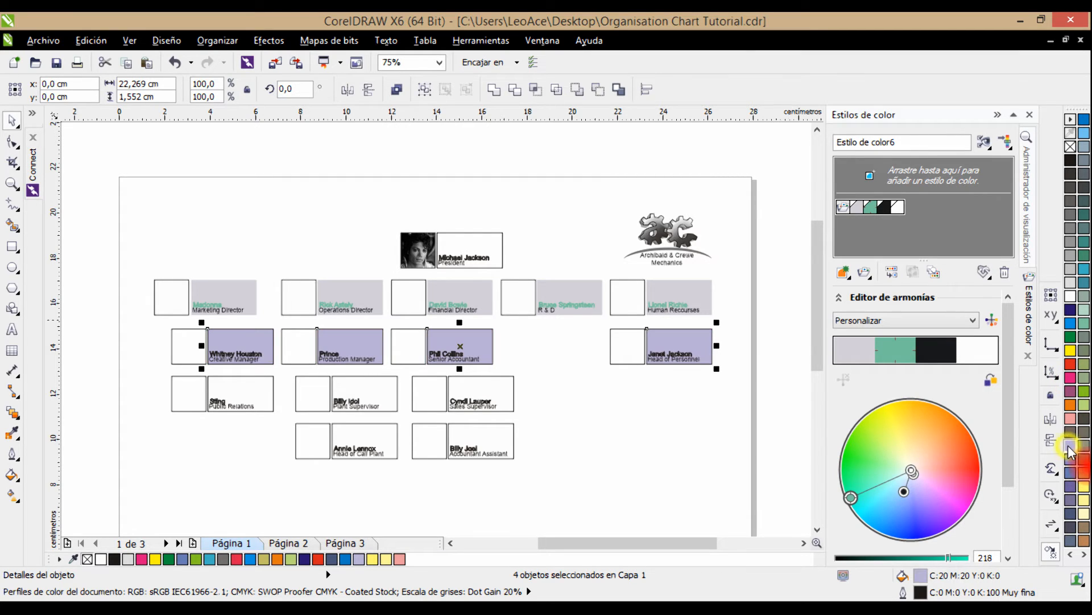
{"action": "left_click", "coordinate": [675, 400]}
Colour the fill and outline of the four name texts on the lilac cards green (C100 Y100).
{"action": "left_click", "coordinate": [258, 354]}
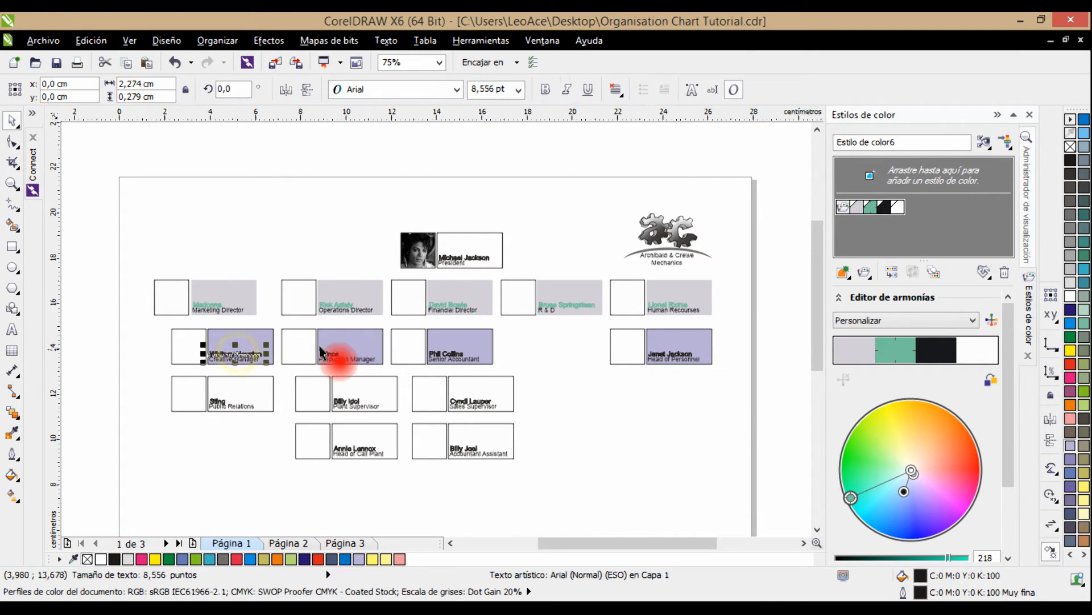
{"action": "left_click", "coordinate": [341, 358], "text": "shift"}
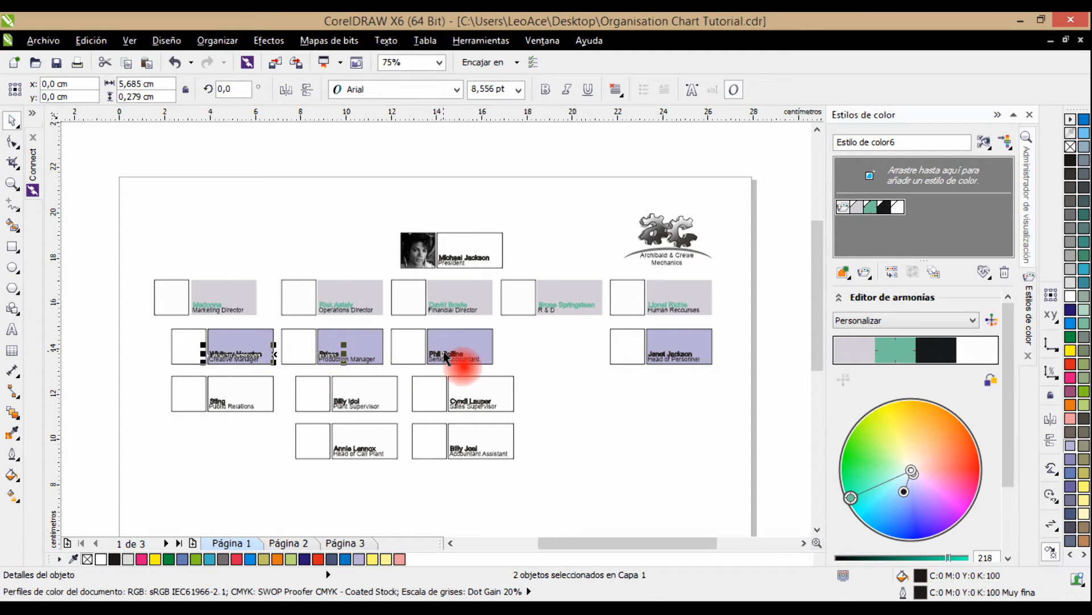
{"action": "left_click", "coordinate": [447, 357], "text": "shift"}
{"action": "left_click", "coordinate": [692, 357], "text": "shift"}
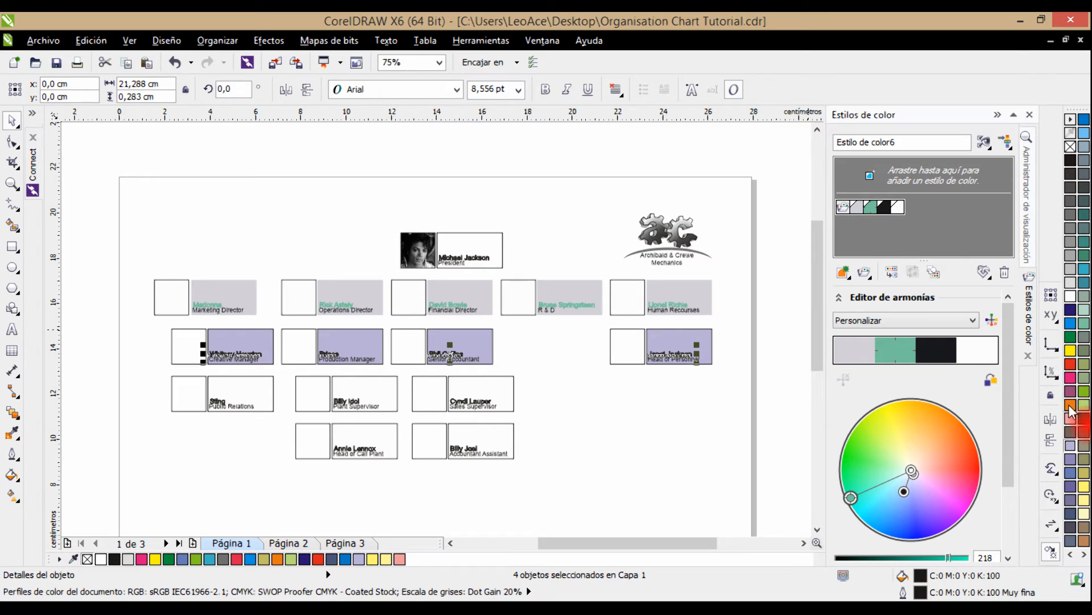
{"action": "left_click", "coordinate": [1071, 339]}
{"action": "right_click", "coordinate": [1071, 339]}
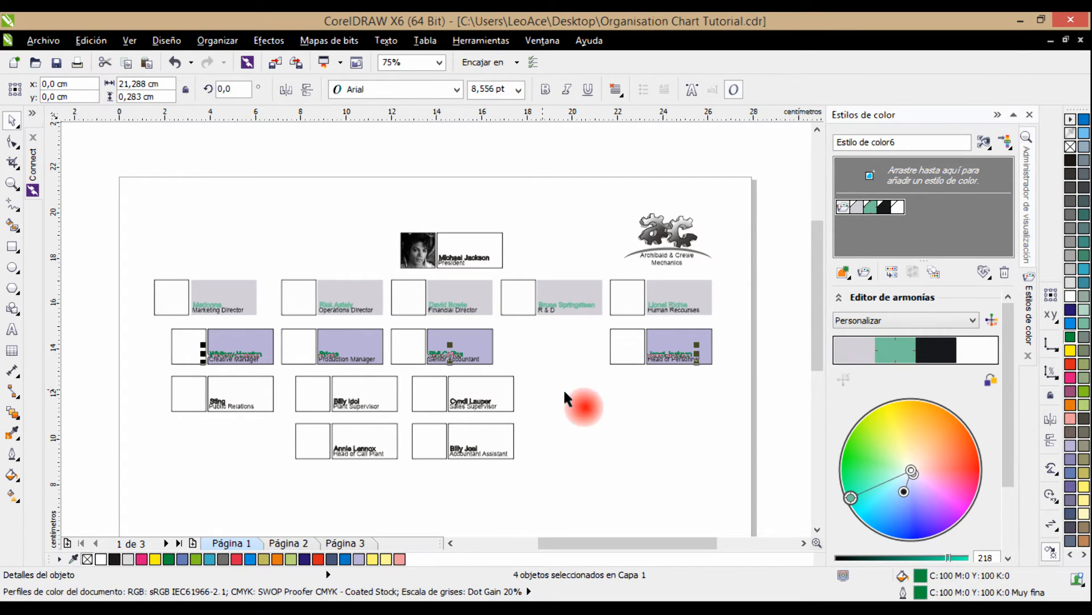
{"action": "left_click", "coordinate": [612, 388]}
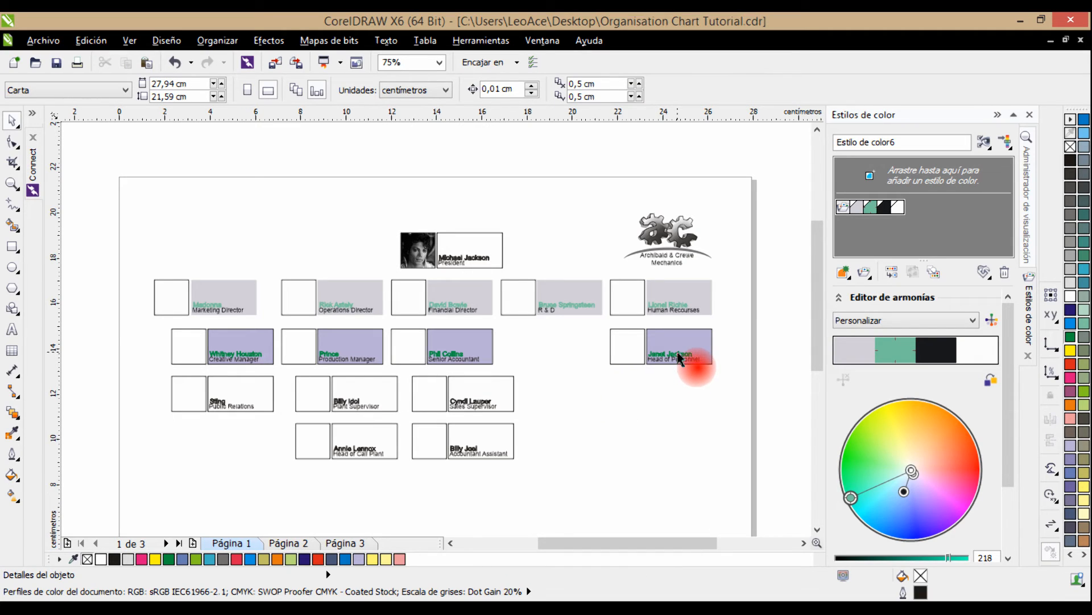
Remove the outlines from the four lilac text rectangles in the second row below the president.
{"action": "left_click", "coordinate": [709, 336]}
{"action": "left_click", "coordinate": [471, 337], "text": "shift"}
{"action": "left_click", "coordinate": [347, 335], "text": "shift"}
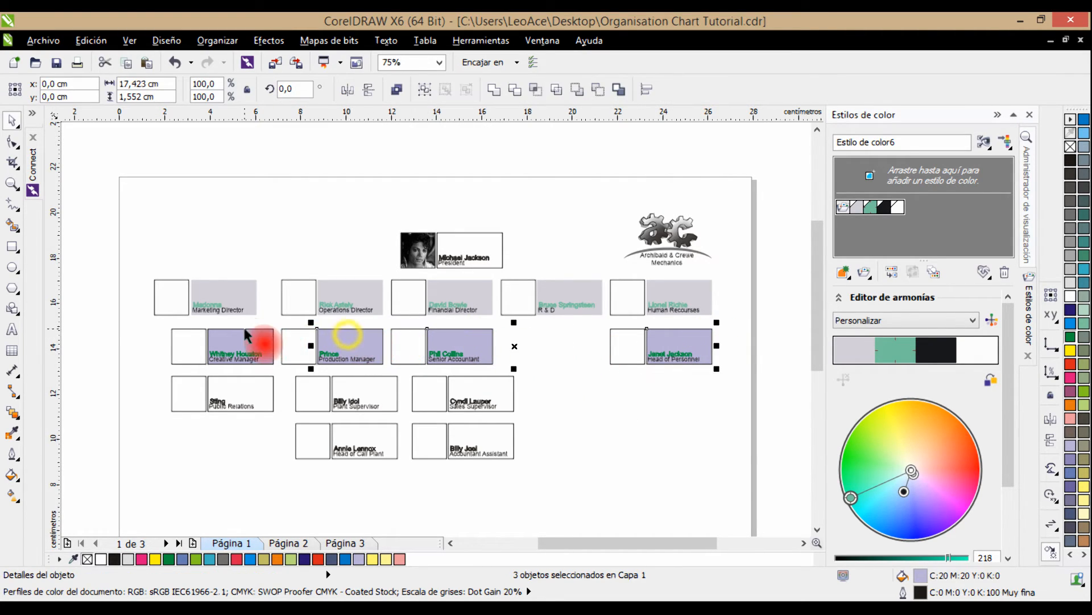
{"action": "left_click", "coordinate": [244, 326], "text": "shift"}
{"action": "right_click", "coordinate": [1070, 146]}
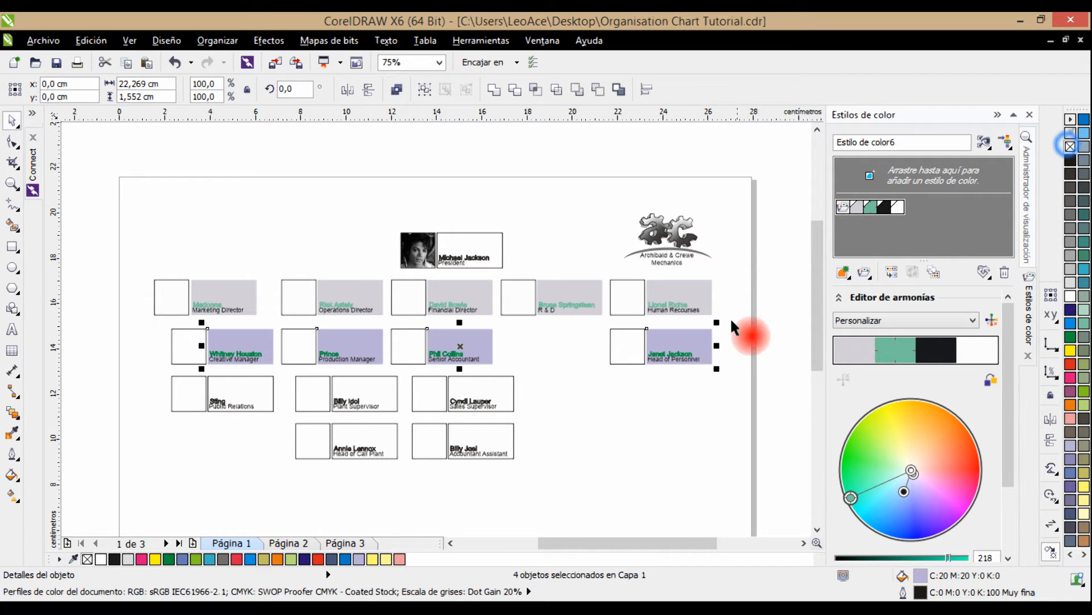
Create colour styles from all objects of the four cards in the second row below the president.
{"action": "left_click_drag", "start_coordinate": [743, 317], "coordinate": [134, 367]}
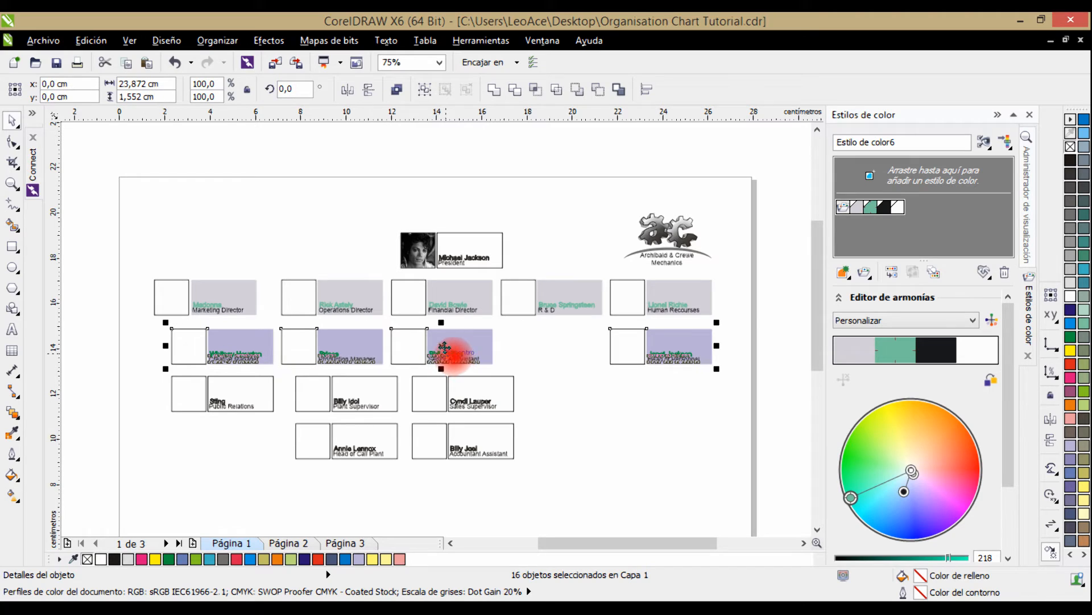
{"action": "left_click_drag", "start_coordinate": [445, 346], "coordinate": [896, 226]}
{"action": "left_click", "coordinate": [892, 173]}
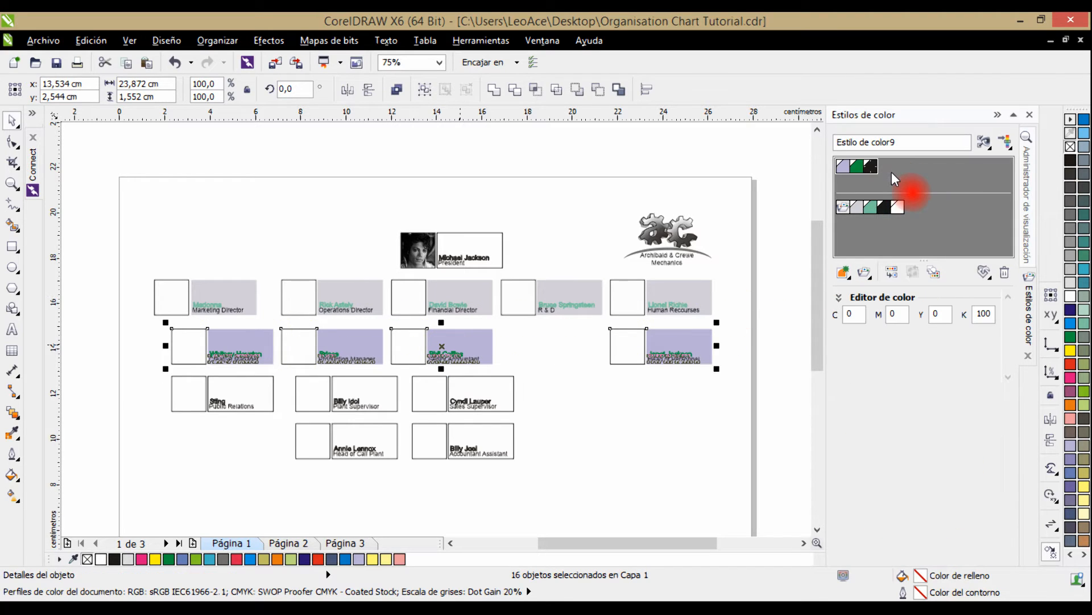
Group the lilac, green and black colour styles into one harmony and name it "Level 2".
{"action": "left_click", "coordinate": [843, 166]}
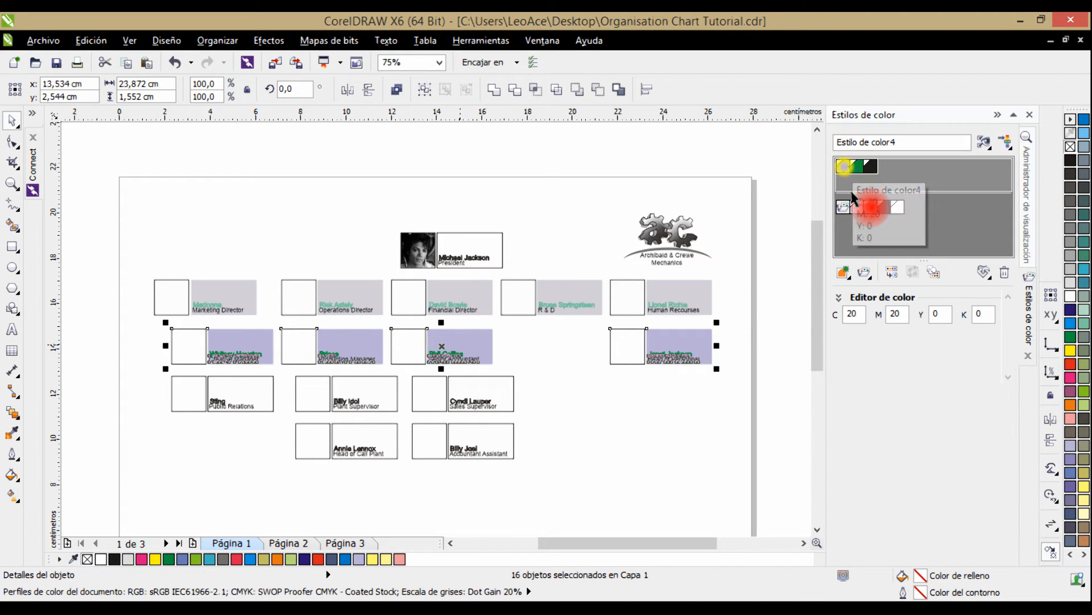
{"action": "left_click_drag", "start_coordinate": [856, 235], "coordinate": [855, 235]}
{"action": "left_click", "coordinate": [845, 223]}
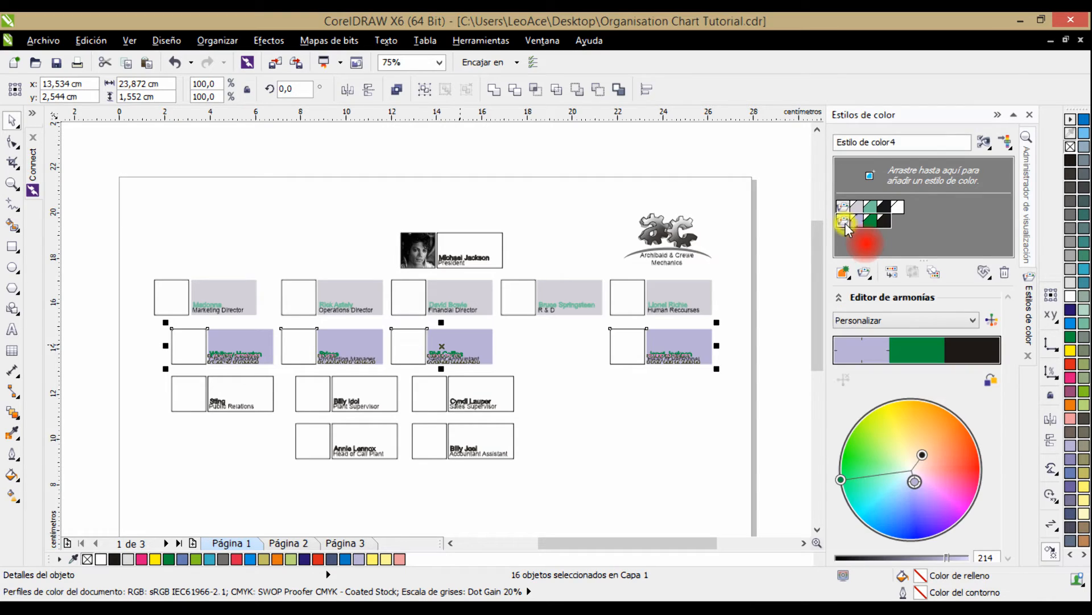
{"action": "left_click", "coordinate": [907, 145]}
{"action": "type", "text": "Lve"}
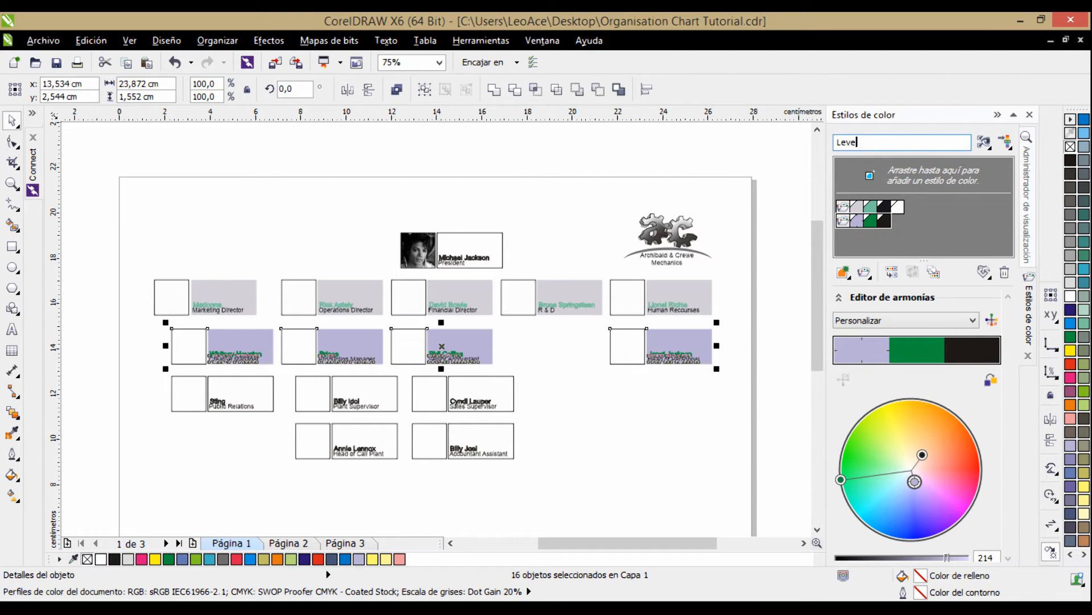
{"action": "key", "text": "Return"}
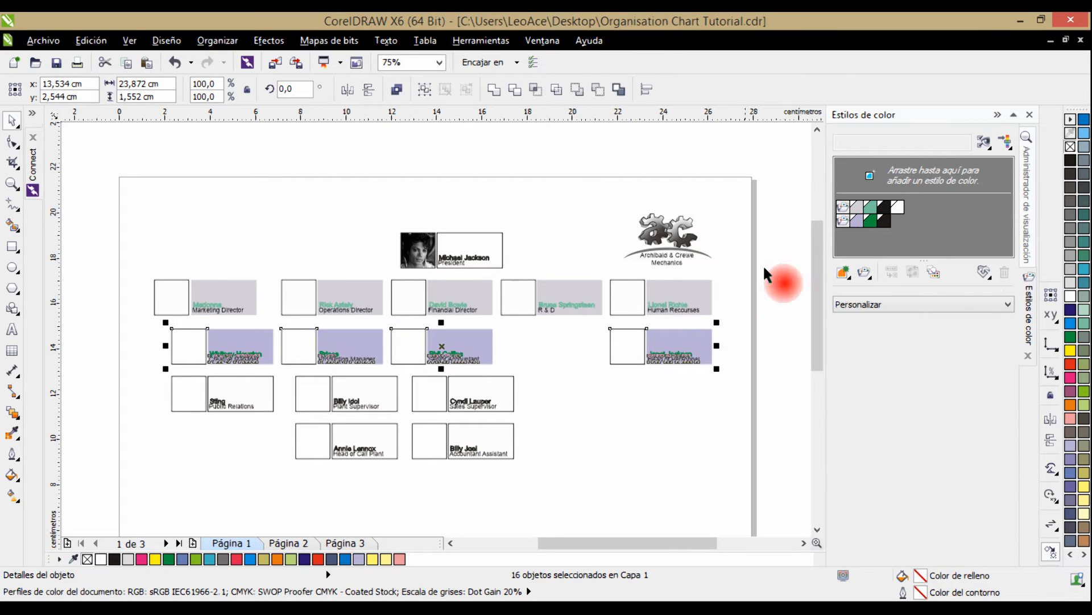
Try shifting the Level 2 harmony to olive and brown names with teal text rectangles.
{"action": "left_click", "coordinate": [842, 222]}
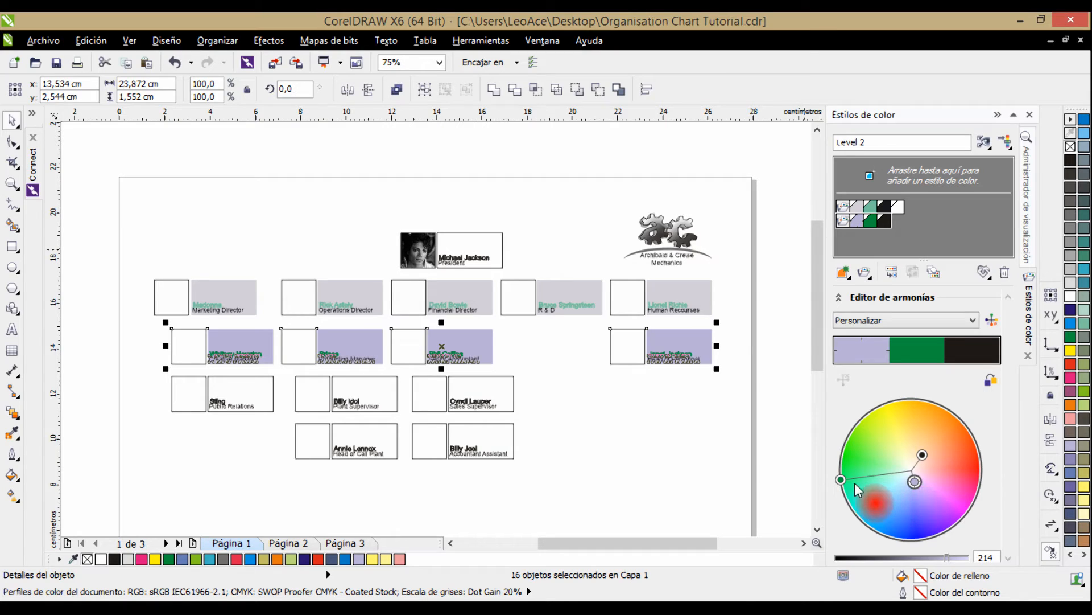
{"action": "mouse_move", "coordinate": [840, 480]}
{"action": "left_mouse_down"}
{"action": "mouse_move", "coordinate": [842, 419]}
{"action": "mouse_move", "coordinate": [872, 418]}
{"action": "left_mouse_up"}
{"action": "left_click", "coordinate": [640, 416]}
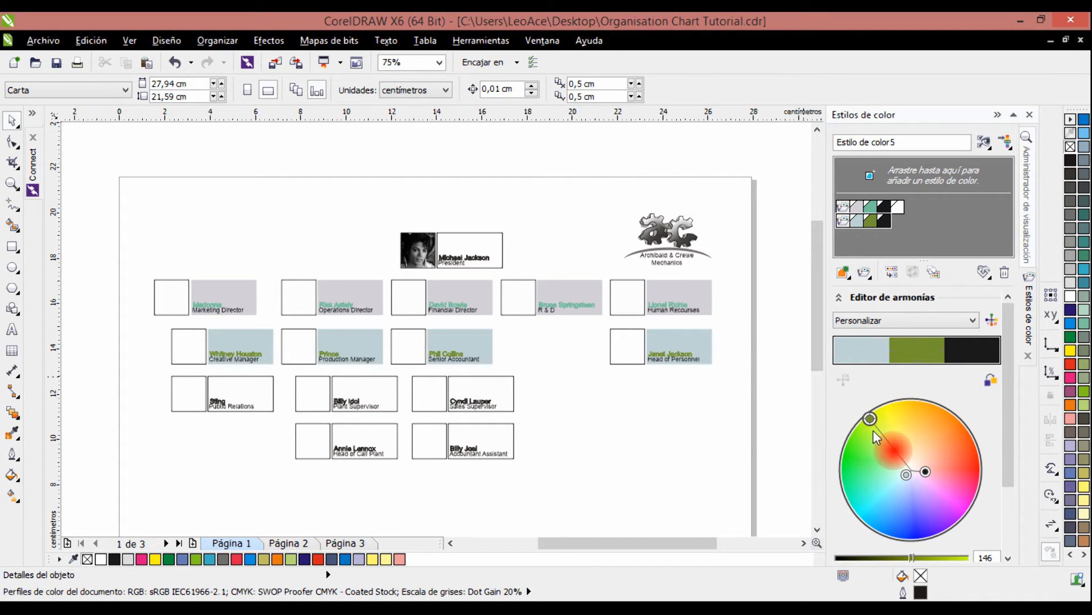
{"action": "left_click_drag", "start_coordinate": [872, 419], "coordinate": [907, 403]}
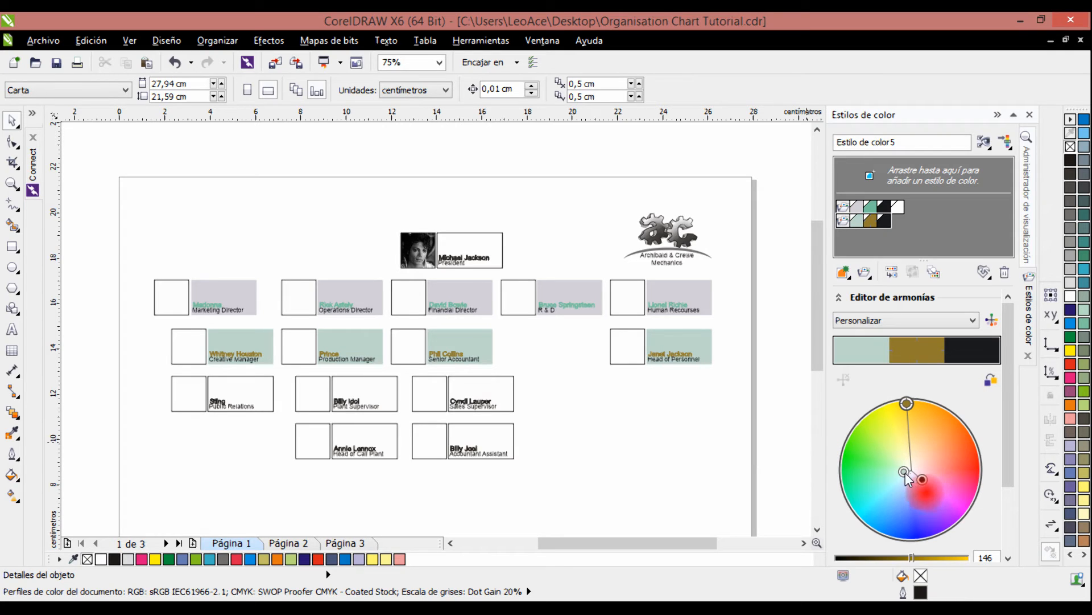
{"action": "left_click_drag", "start_coordinate": [905, 472], "coordinate": [878, 489]}
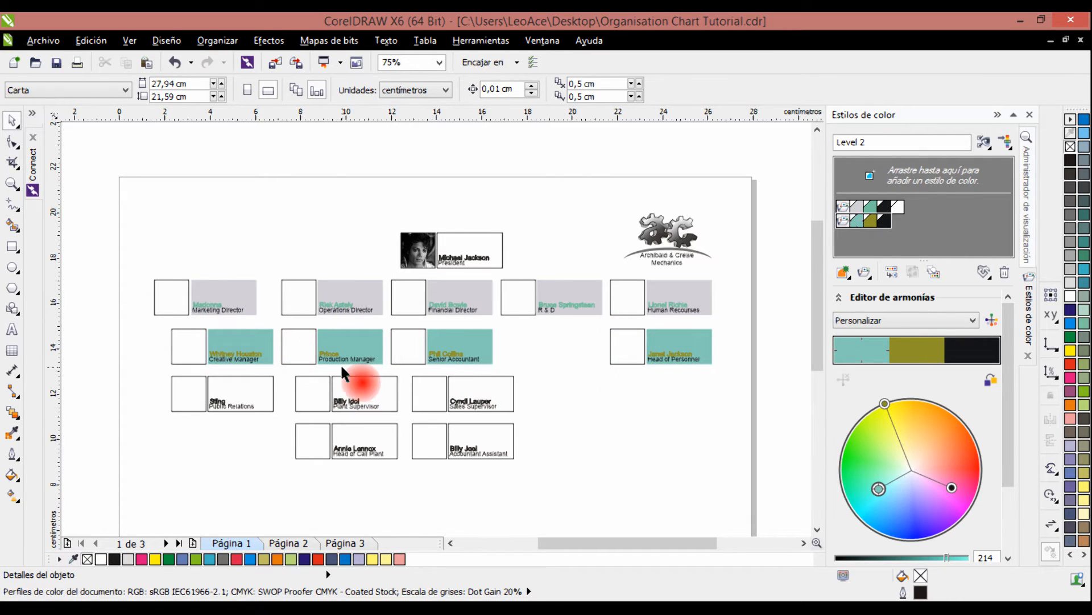
Rotate the Level 2 harmony so its names are dark red and its text rectangles pale khaki.
{"action": "left_click", "coordinate": [885, 405]}
{"action": "left_click_drag", "start_coordinate": [884, 408], "coordinate": [967, 445]}
{"action": "left_click", "coordinate": [675, 444]}
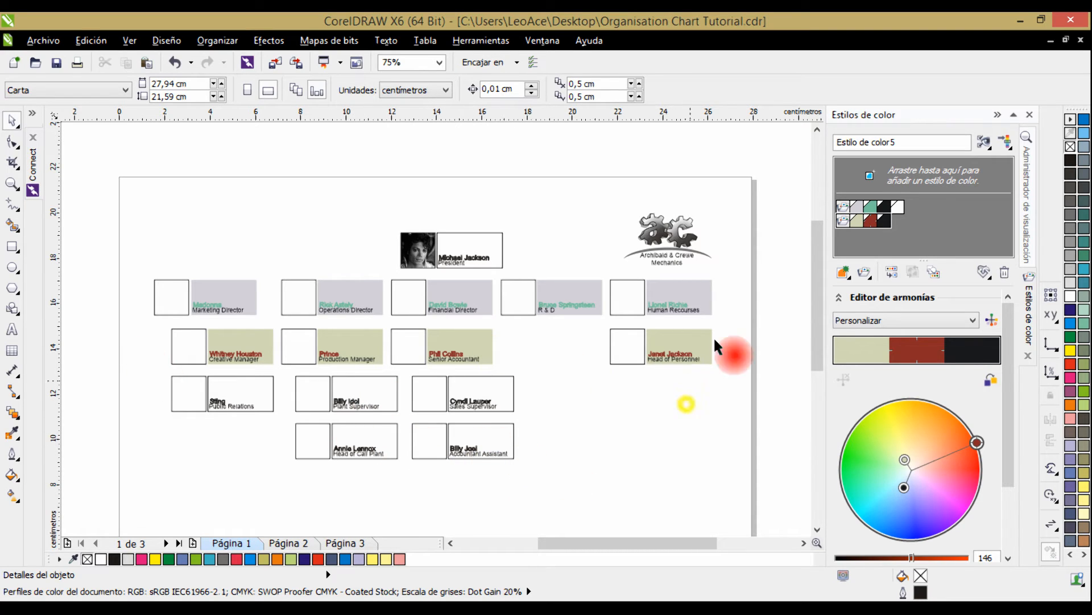
Create a new colour harmony from the colours of the grouped company logo and select the whole harmony for editing.
{"action": "scroll", "coordinate": [725, 254], "scroll_direction": "up", "scroll_amount": 1}
{"action": "left_click_drag", "start_coordinate": [725, 249], "coordinate": [639, 318]}
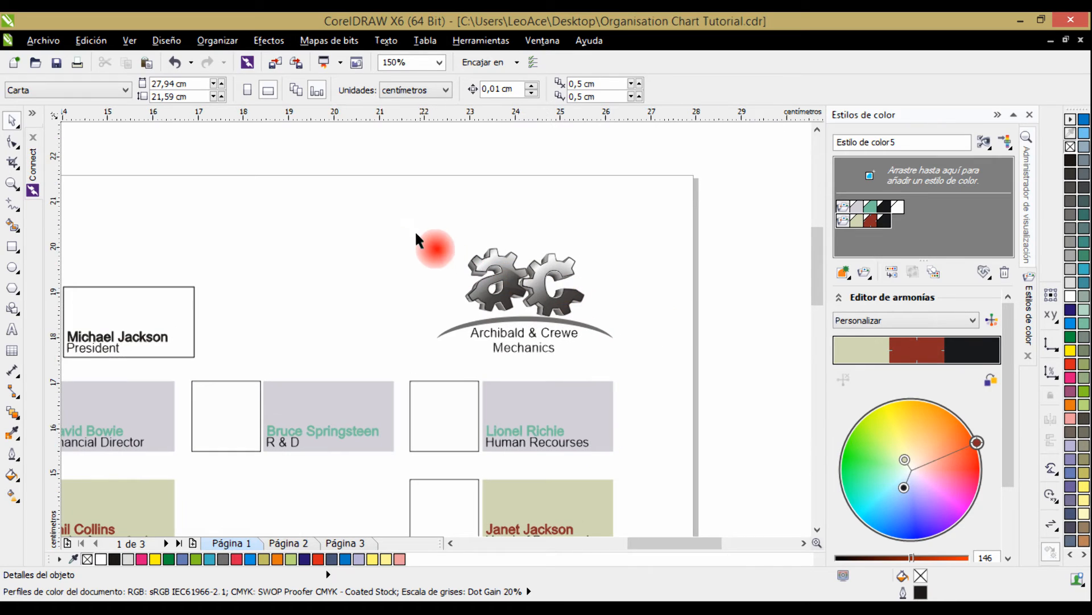
{"action": "mouse_move", "coordinate": [396, 227]}
{"action": "left_mouse_down"}
{"action": "mouse_move", "coordinate": [560, 330]}
{"action": "mouse_move", "coordinate": [662, 363]}
{"action": "left_mouse_up"}
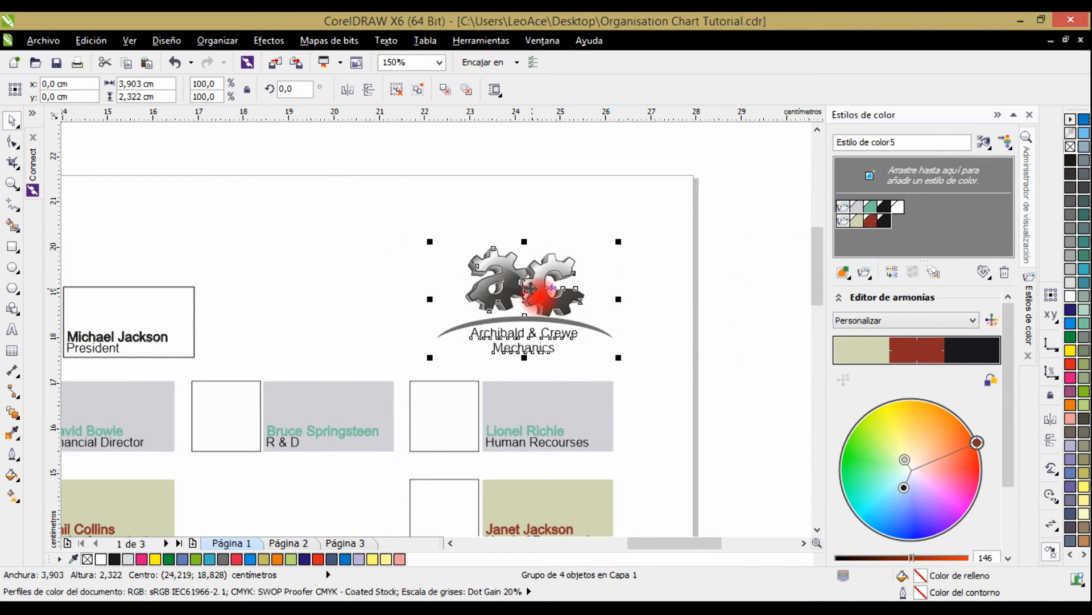
{"action": "left_click_drag", "start_coordinate": [560, 281], "coordinate": [842, 240]}
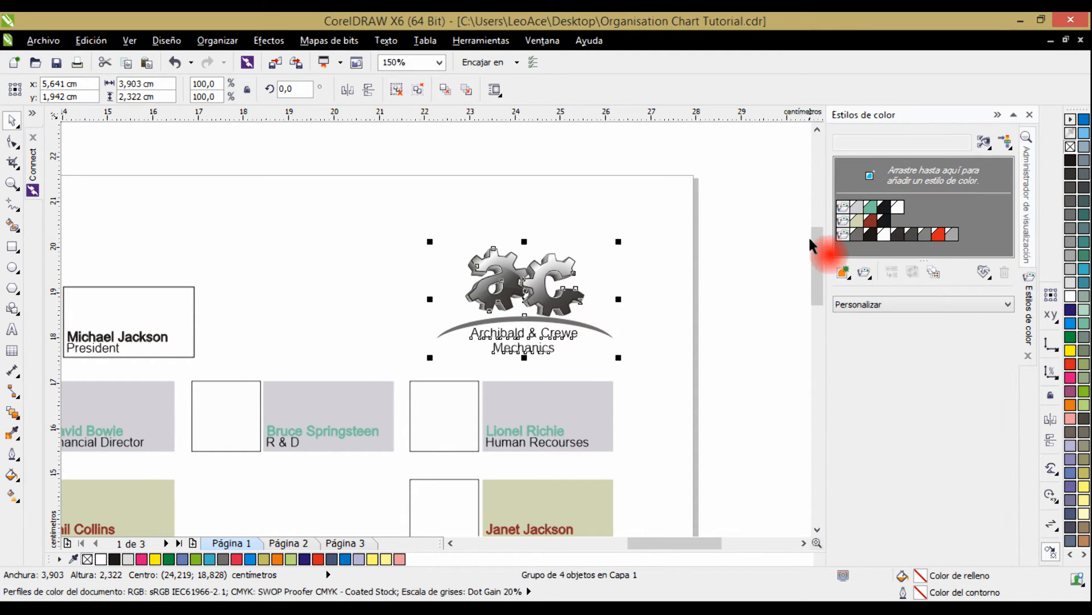
{"action": "left_click", "coordinate": [842, 234]}
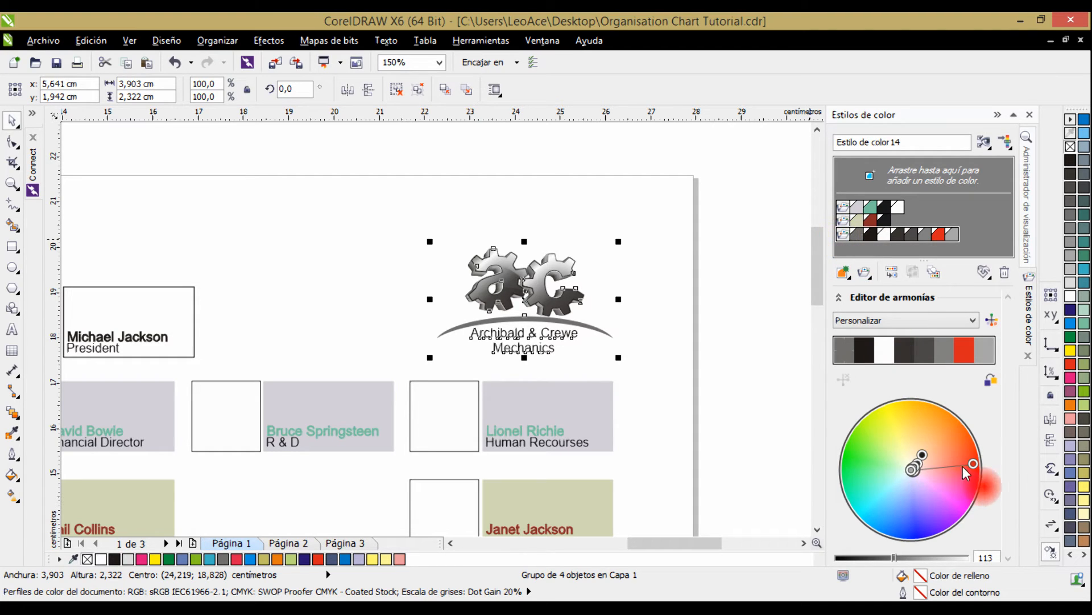
Shift the logo's harmony through green and orange tones to teal and dark violet gears with a navy blue arc.
{"action": "mouse_move", "coordinate": [973, 465]}
{"action": "left_mouse_down"}
{"action": "mouse_move", "coordinate": [948, 497]}
{"action": "mouse_move", "coordinate": [883, 509]}
{"action": "mouse_move", "coordinate": [842, 450]}
{"action": "mouse_move", "coordinate": [680, 390]}
{"action": "mouse_move", "coordinate": [510, 279]}
{"action": "left_mouse_up"}
{"action": "scroll", "coordinate": [522, 291], "scroll_direction": "up", "scroll_amount": 2}
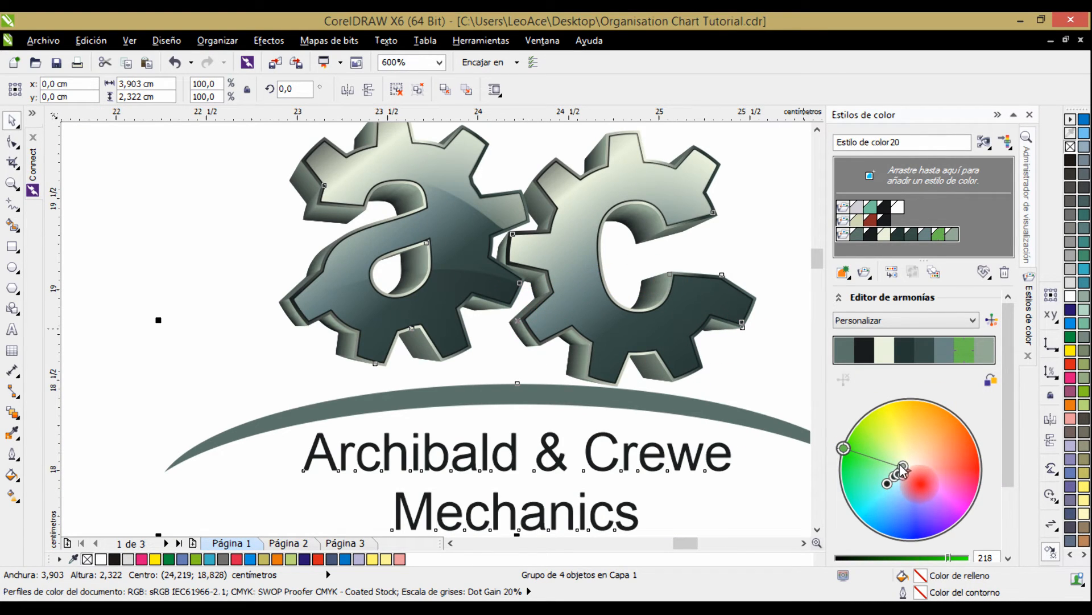
{"action": "left_click_drag", "start_coordinate": [903, 470], "coordinate": [946, 441]}
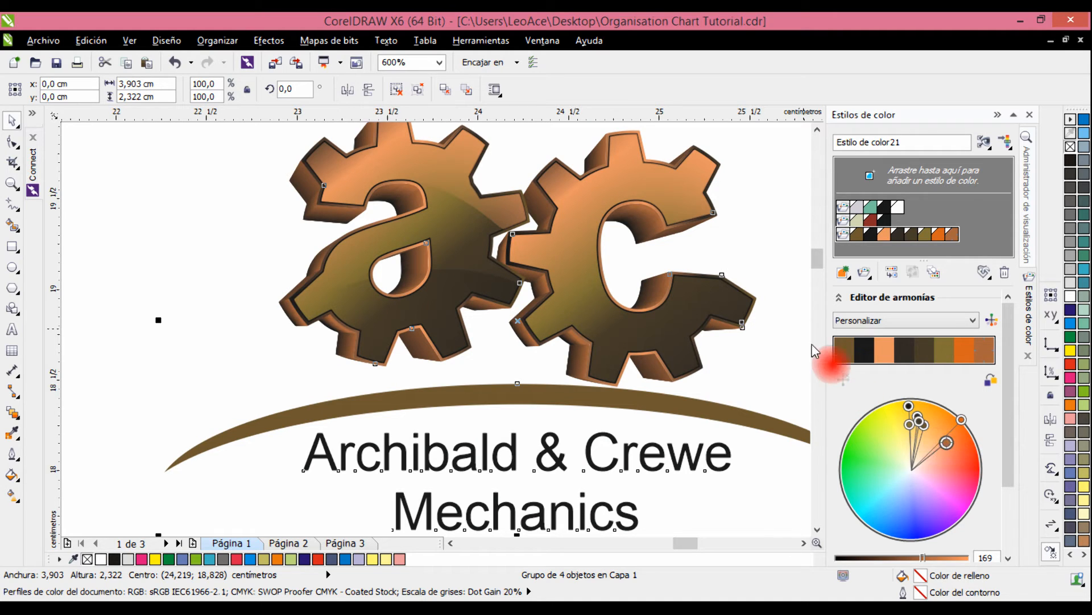
{"action": "left_click_drag", "start_coordinate": [949, 446], "coordinate": [863, 511]}
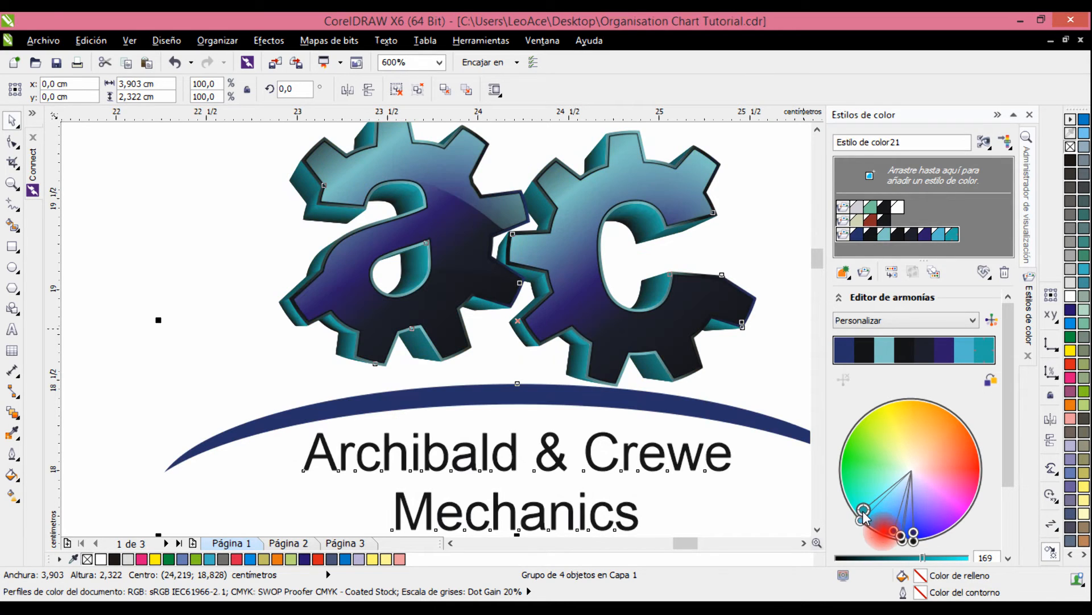
{"action": "left_click", "coordinate": [722, 376]}
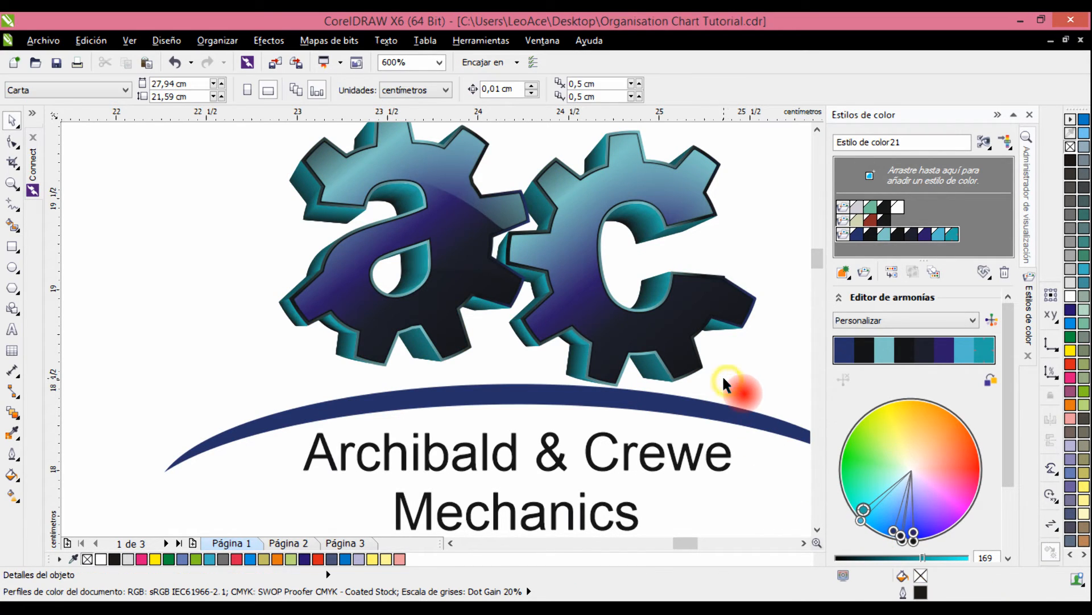
Zoom to the recoloured logo and examine it in a full-screen preview.
{"action": "scroll", "coordinate": [694, 347], "scroll_direction": "down", "scroll_amount": 1}
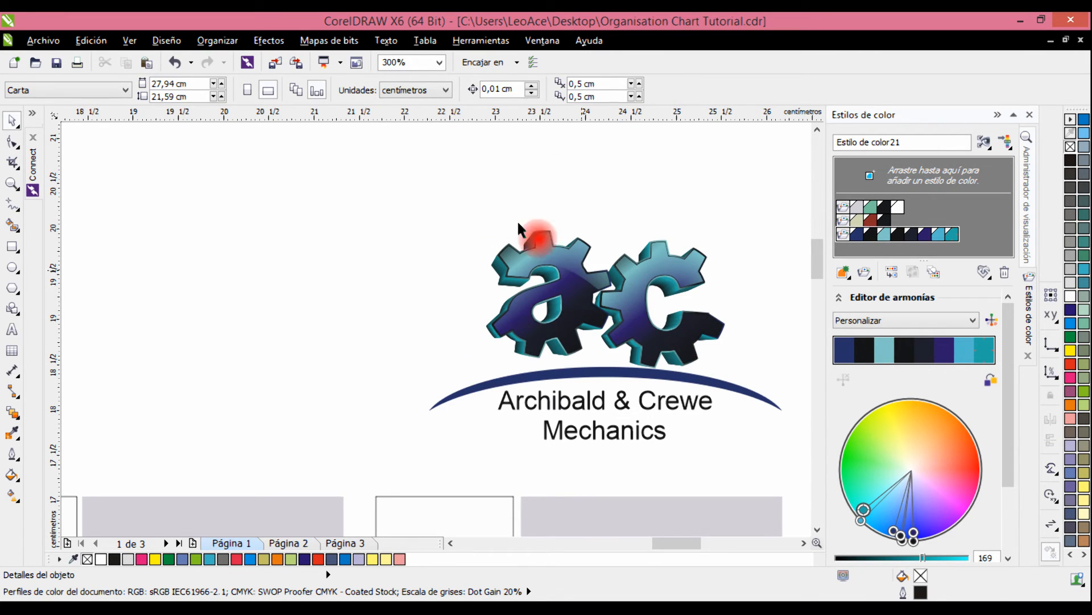
{"action": "left_click_drag", "start_coordinate": [424, 191], "coordinate": [796, 477]}
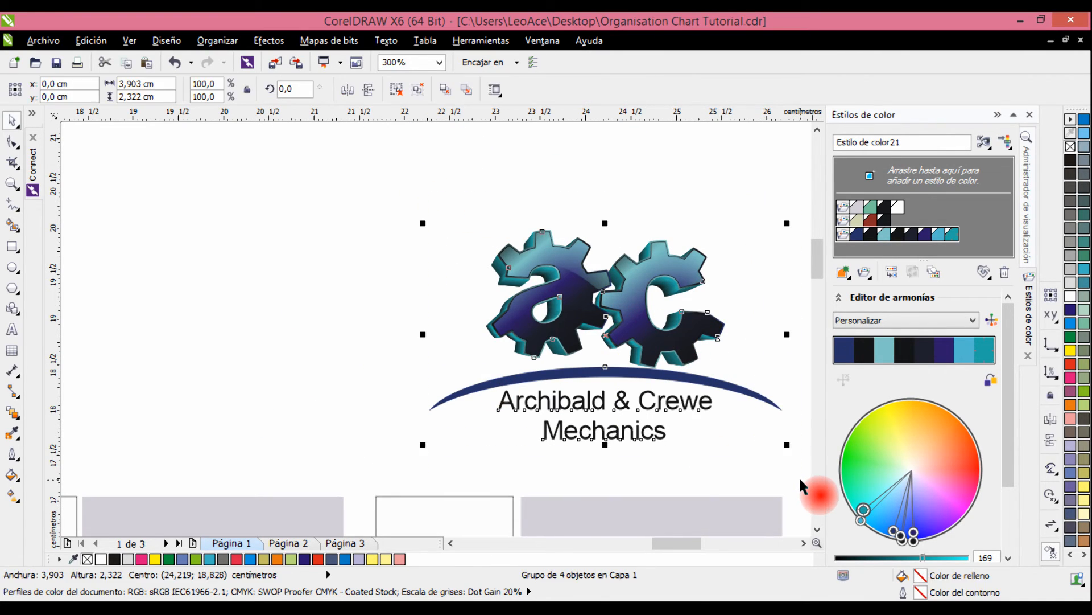
{"action": "key", "text": "shift+F2"}
{"action": "left_click", "coordinate": [687, 329]}
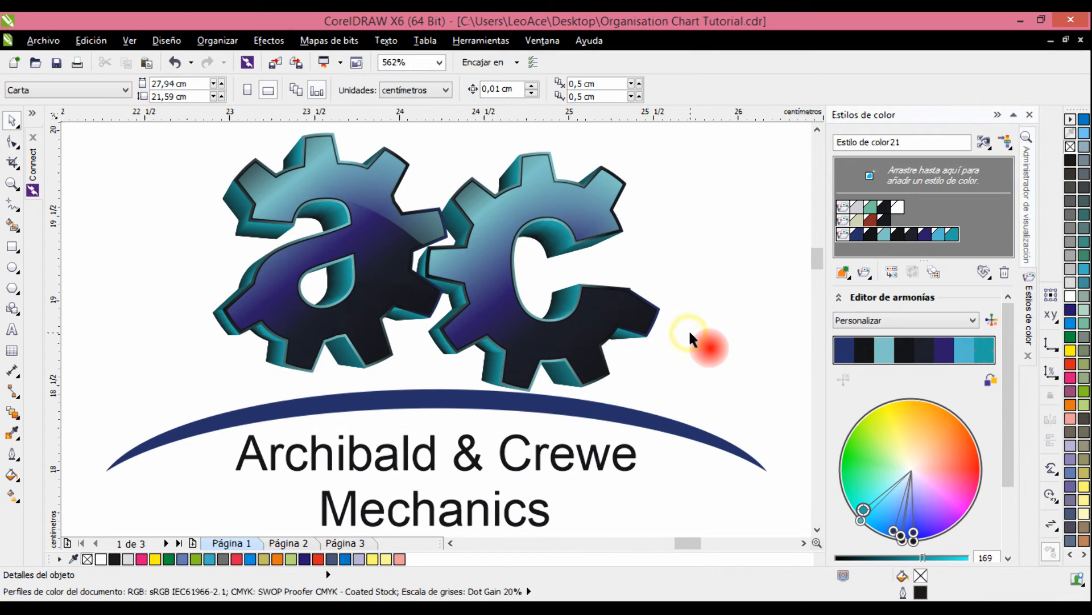
{"action": "key", "text": "F9"}
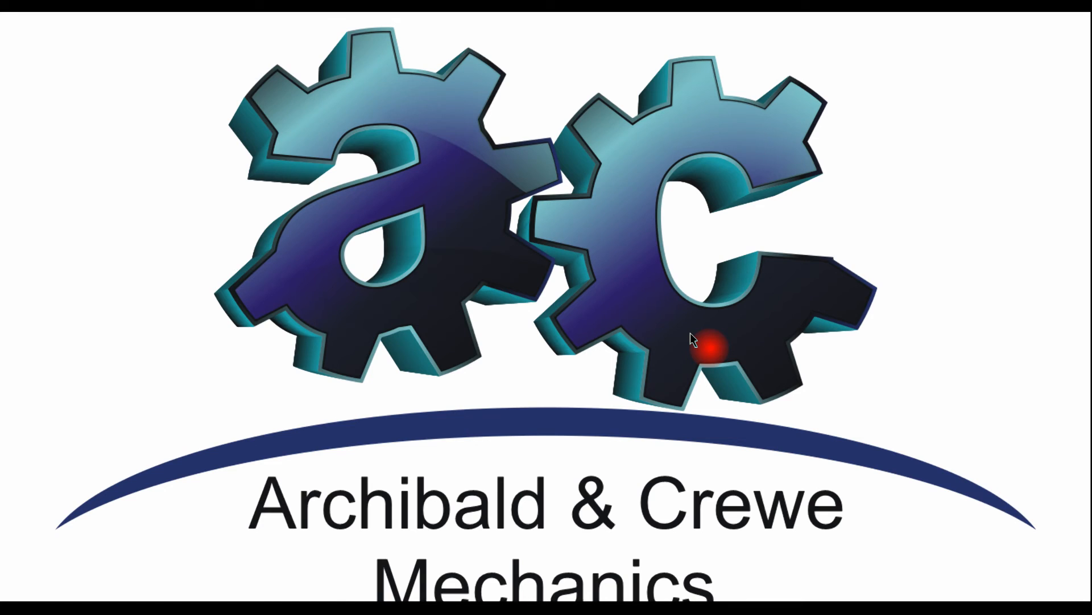
{"action": "left_click", "coordinate": [690, 333]}
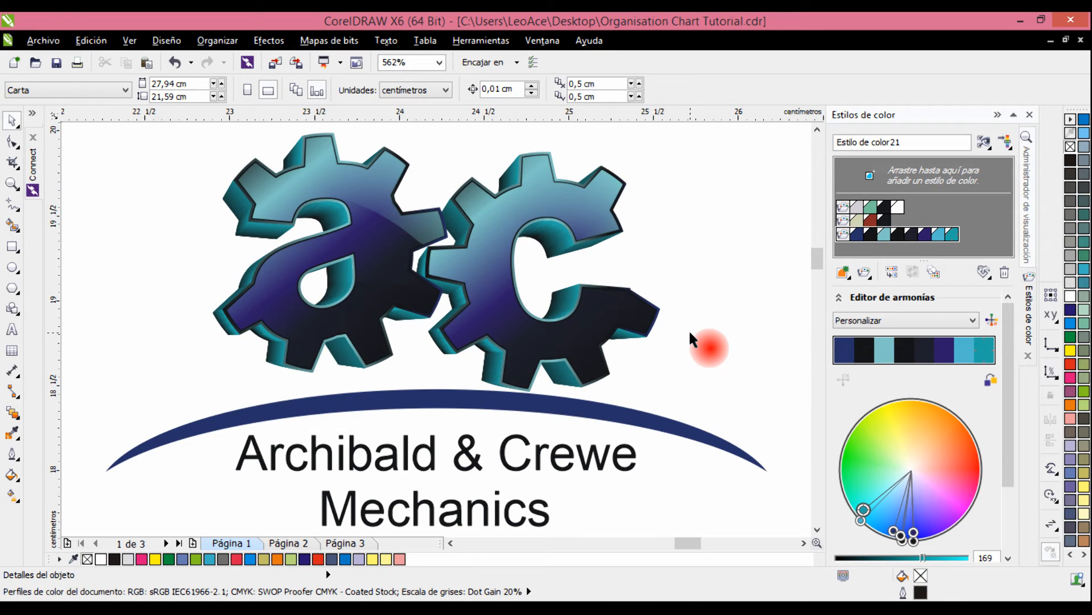
Collapse the colour styles docker and switch to page 2 of the organization chart.
{"action": "scroll", "coordinate": [682, 309], "scroll_direction": "down", "scroll_amount": 4}
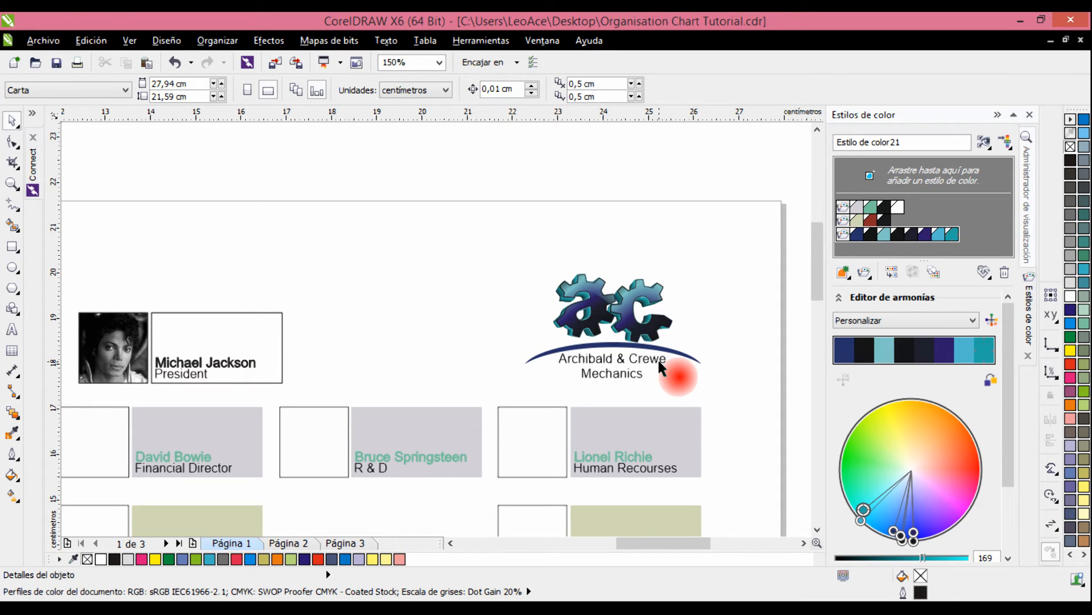
{"action": "key", "text": "F4"}
{"action": "left_click", "coordinate": [997, 115]}
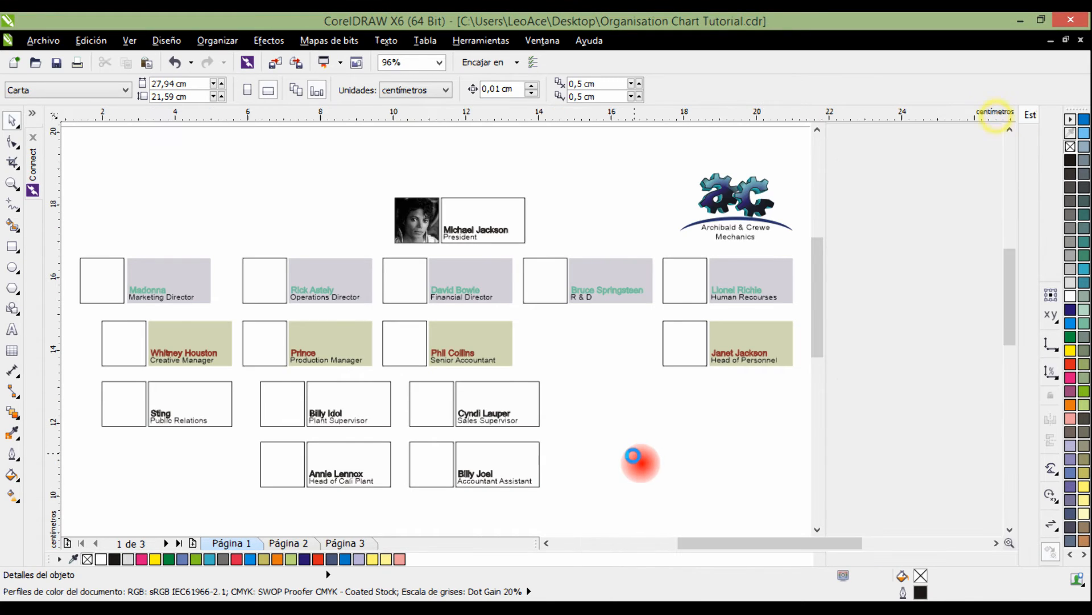
{"action": "key", "text": "F4"}
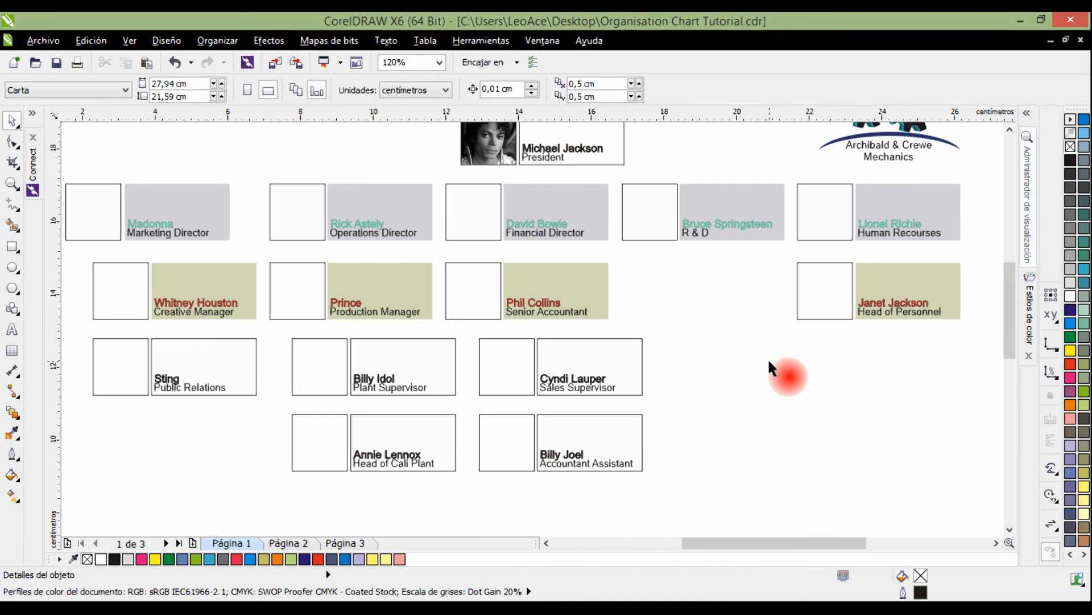
{"action": "scroll", "coordinate": [487, 333], "scroll_direction": "down", "scroll_amount": 4}
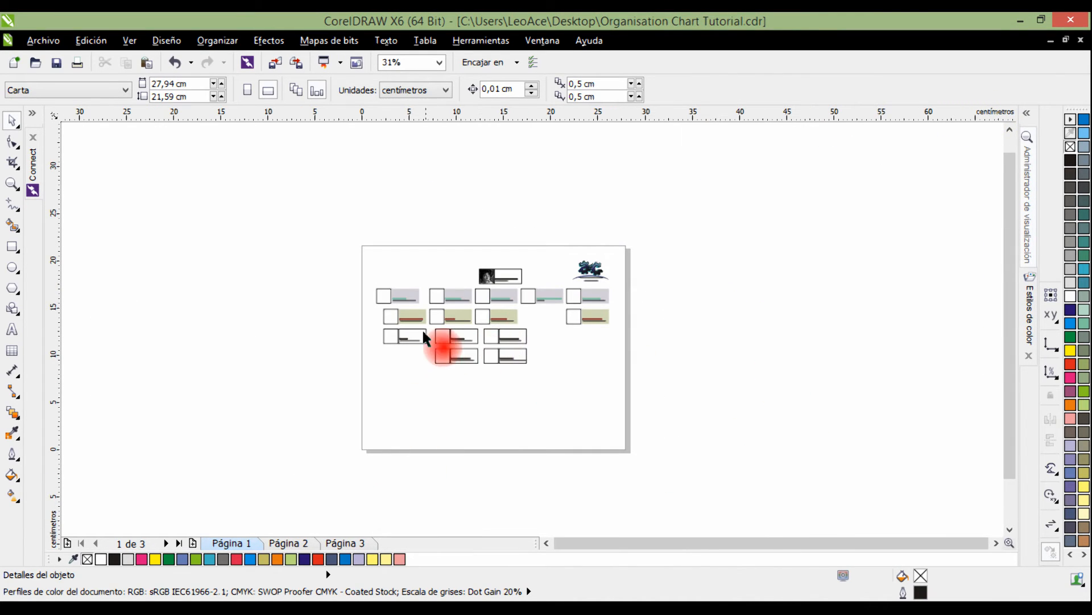
{"action": "scroll", "coordinate": [423, 331], "scroll_direction": "up", "scroll_amount": 2}
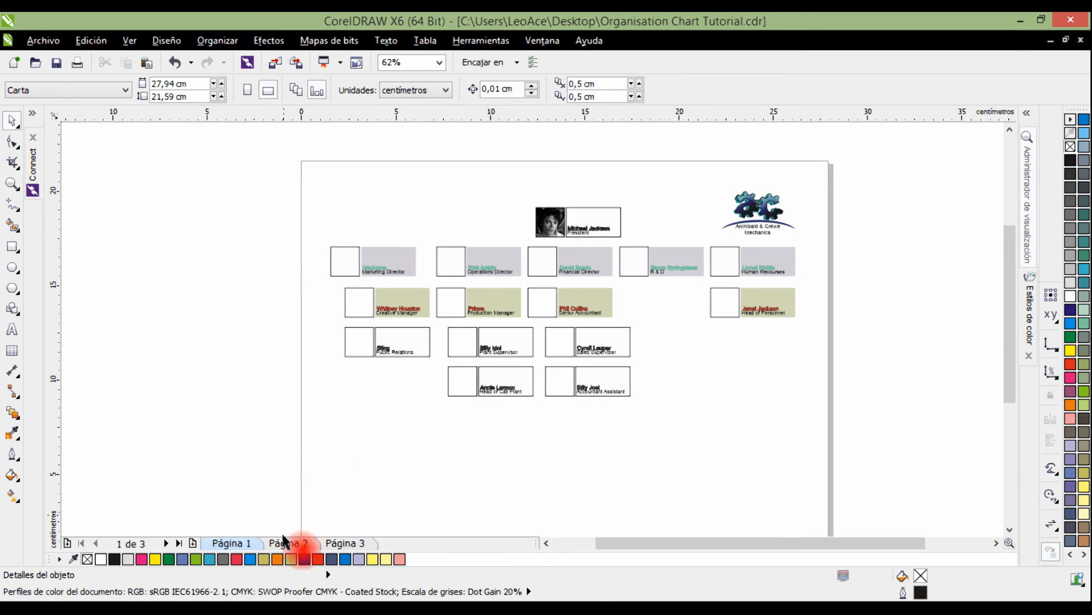
{"action": "left_click", "coordinate": [344, 257]}
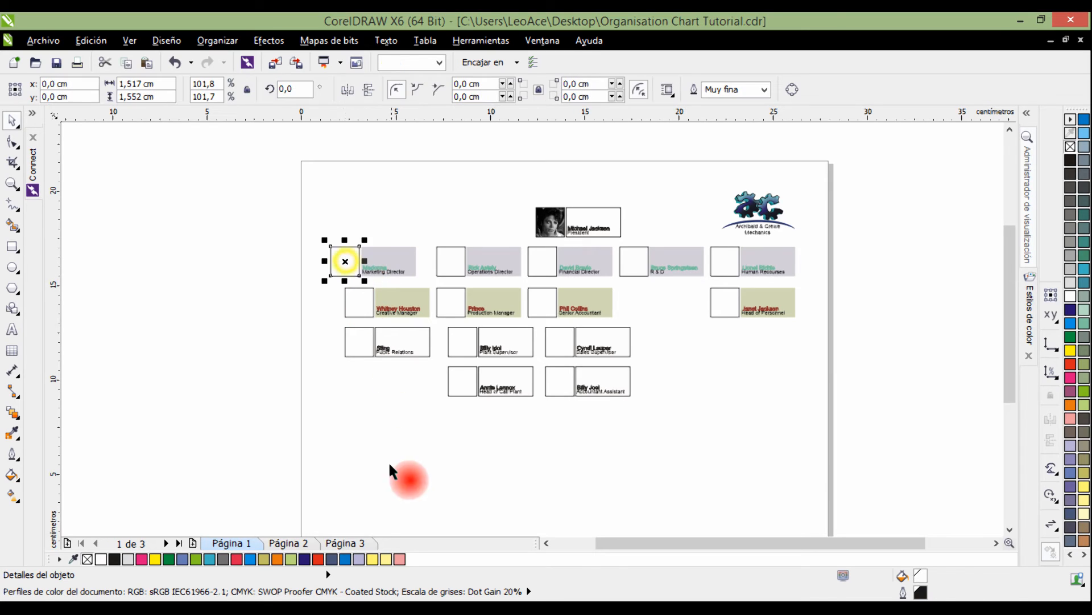
{"action": "left_click", "coordinate": [290, 544]}
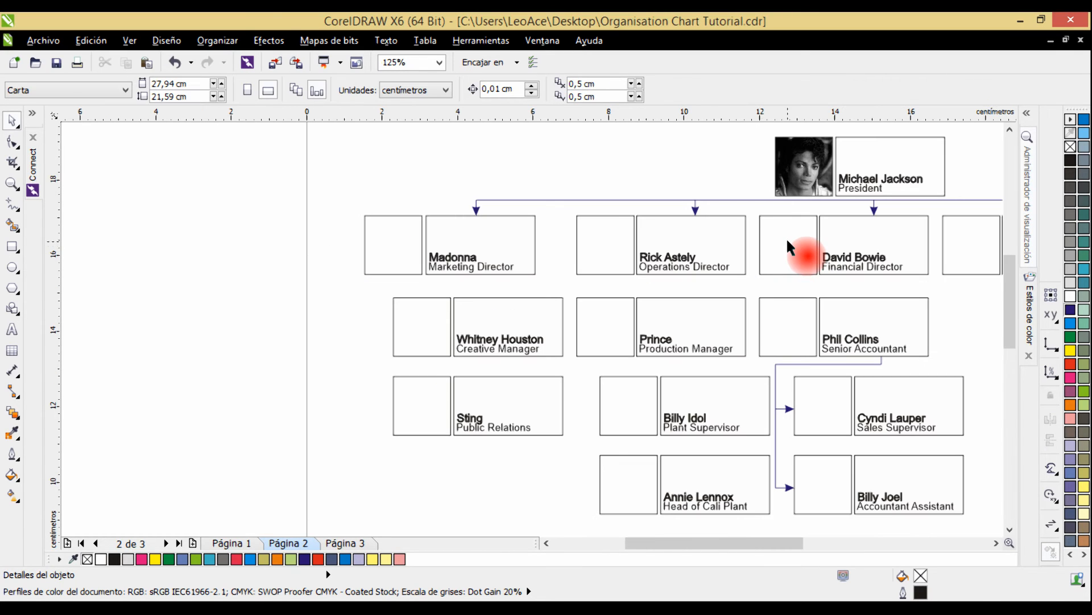
{"action": "key", "text": "F4"}
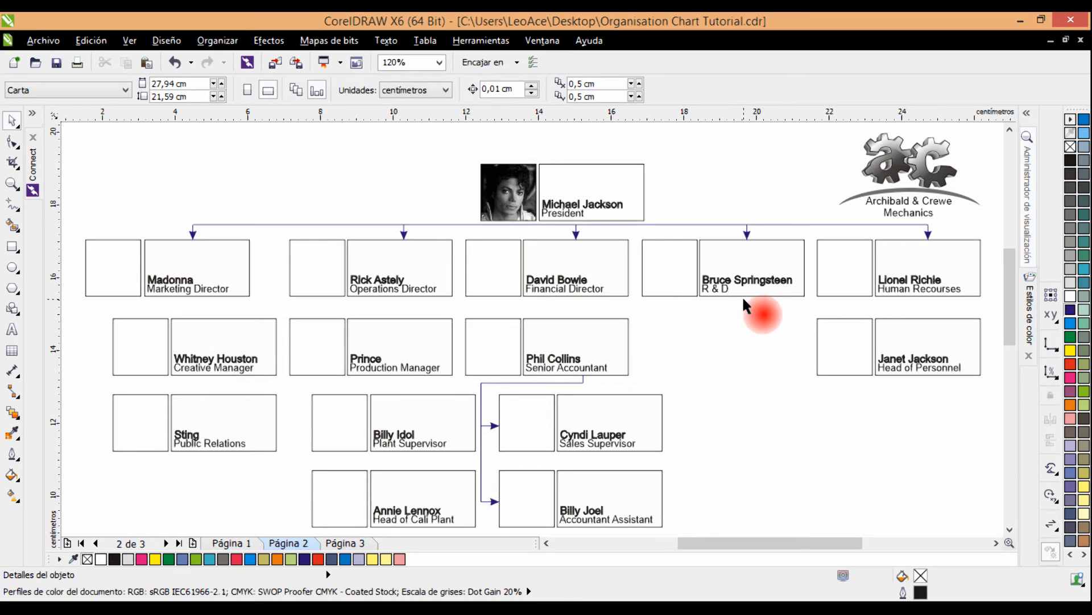
{"action": "left_click_drag", "start_coordinate": [738, 297], "coordinate": [831, 222]}
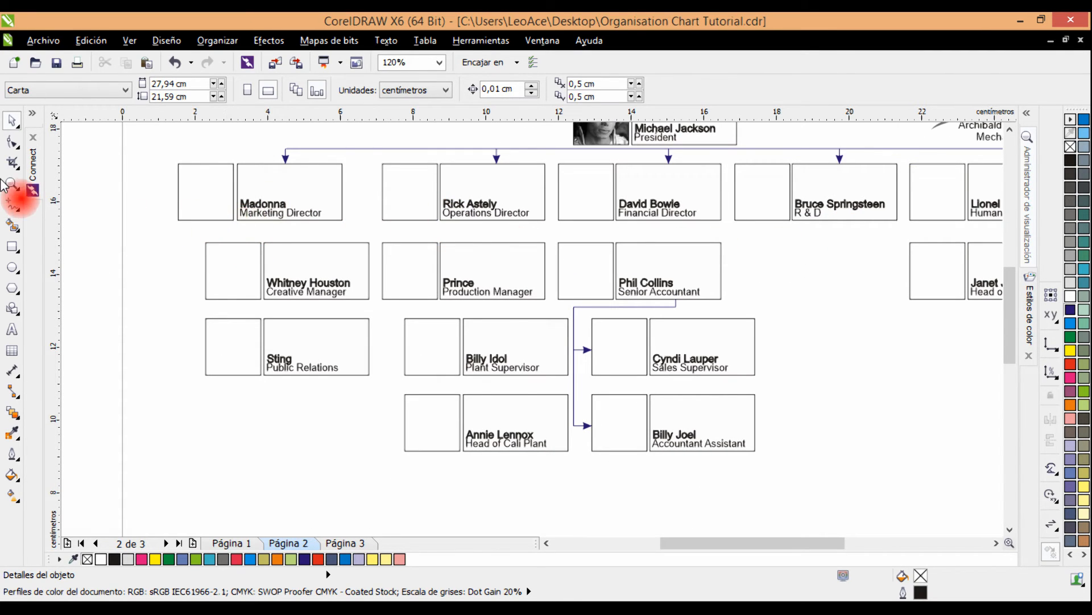
Draw a horizontal Freehand line about 2.89 cm long just below the Marketing Director card, running left from the text box's centre.
{"action": "left_click", "coordinate": [17, 206]}
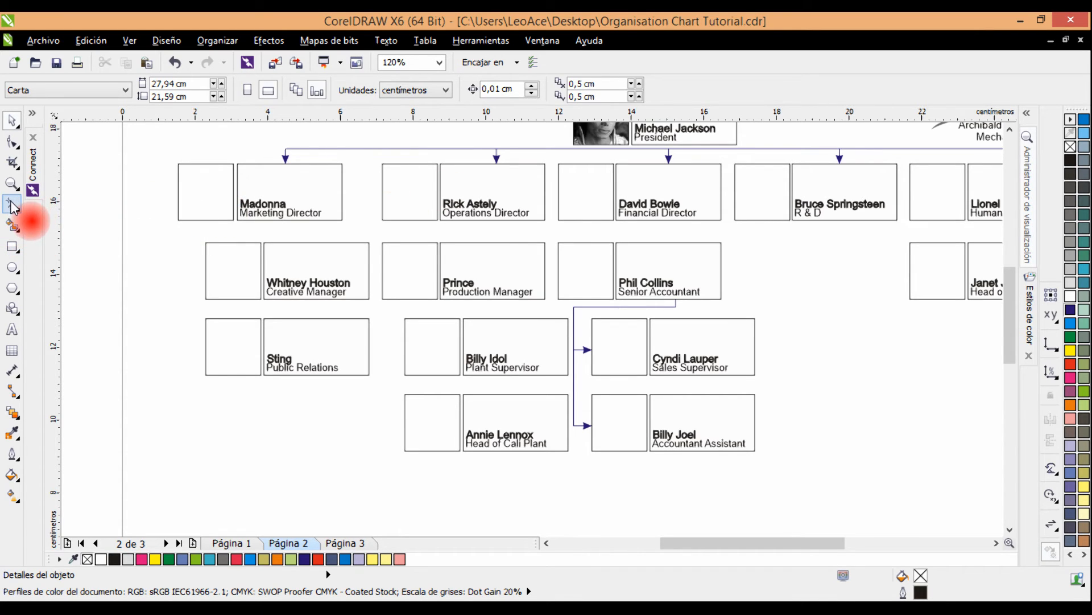
{"action": "scroll", "coordinate": [245, 257], "scroll_direction": "up", "scroll_amount": 4}
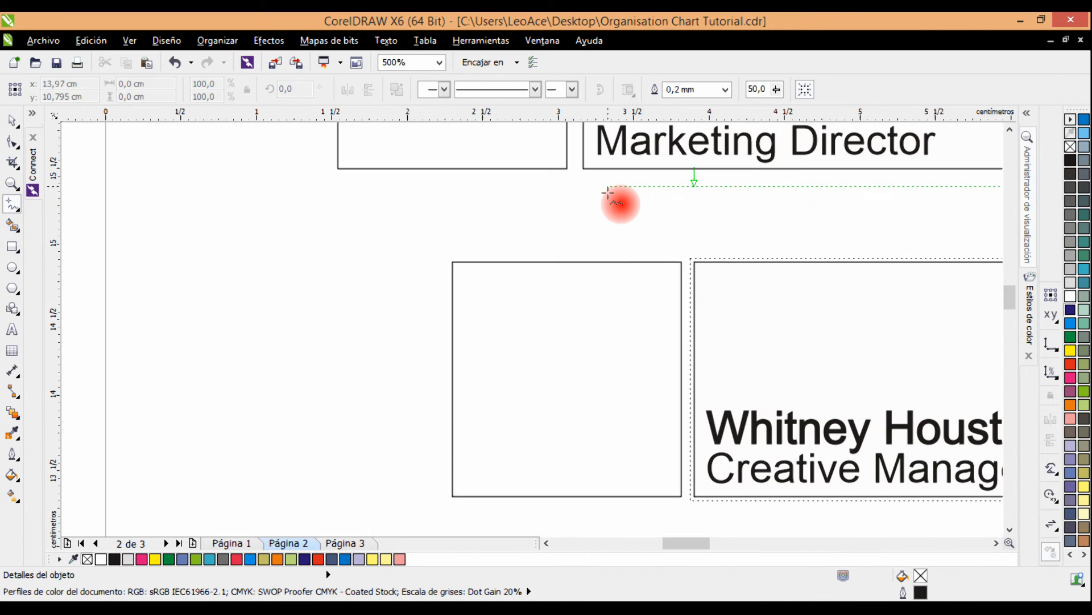
{"action": "scroll", "coordinate": [607, 192], "scroll_direction": "down", "scroll_amount": 2}
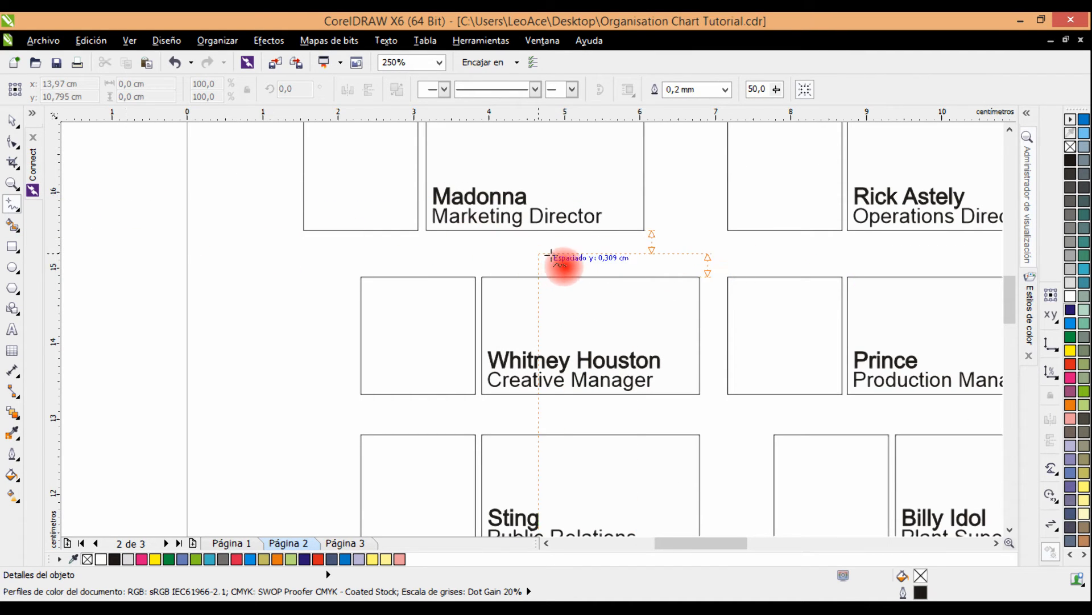
{"action": "left_click_drag", "start_coordinate": [556, 267], "coordinate": [579, 295]}
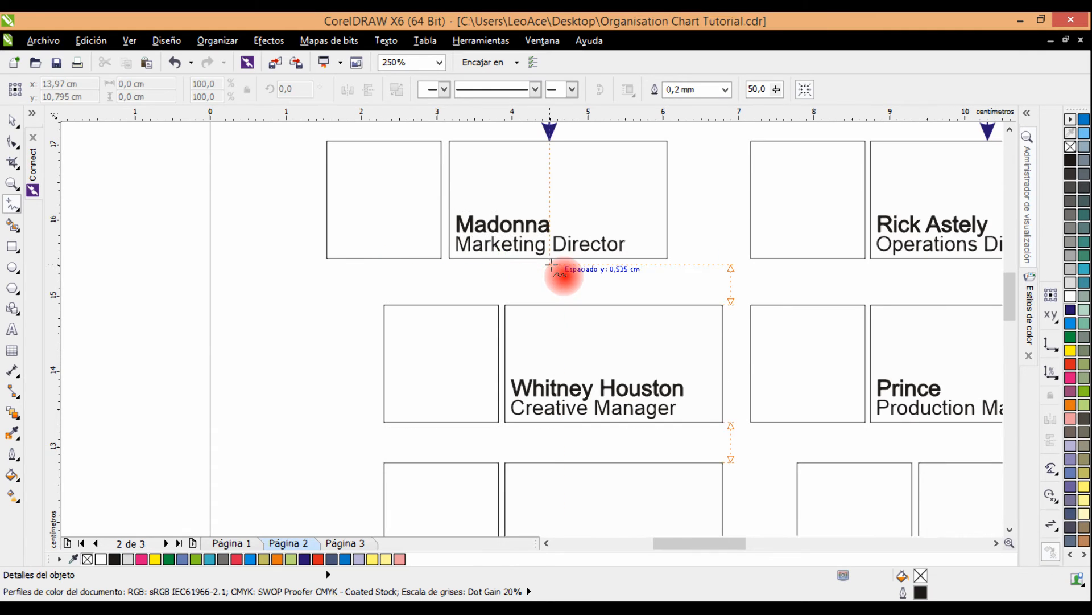
{"action": "scroll", "coordinate": [551, 265], "scroll_direction": "up", "scroll_amount": 3}
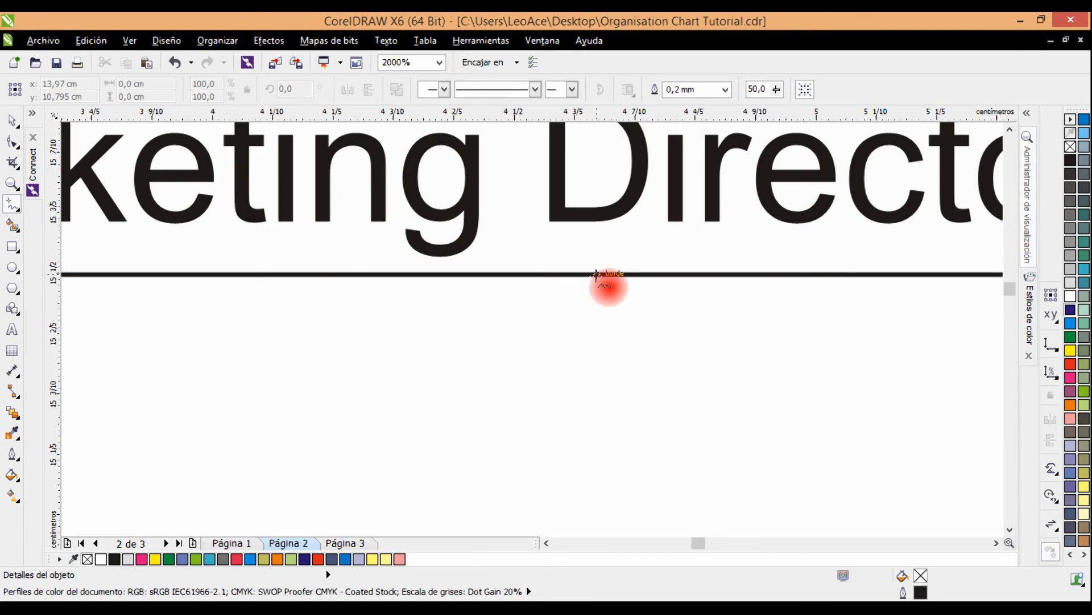
{"action": "scroll", "coordinate": [585, 334], "scroll_direction": "down", "scroll_amount": 2}
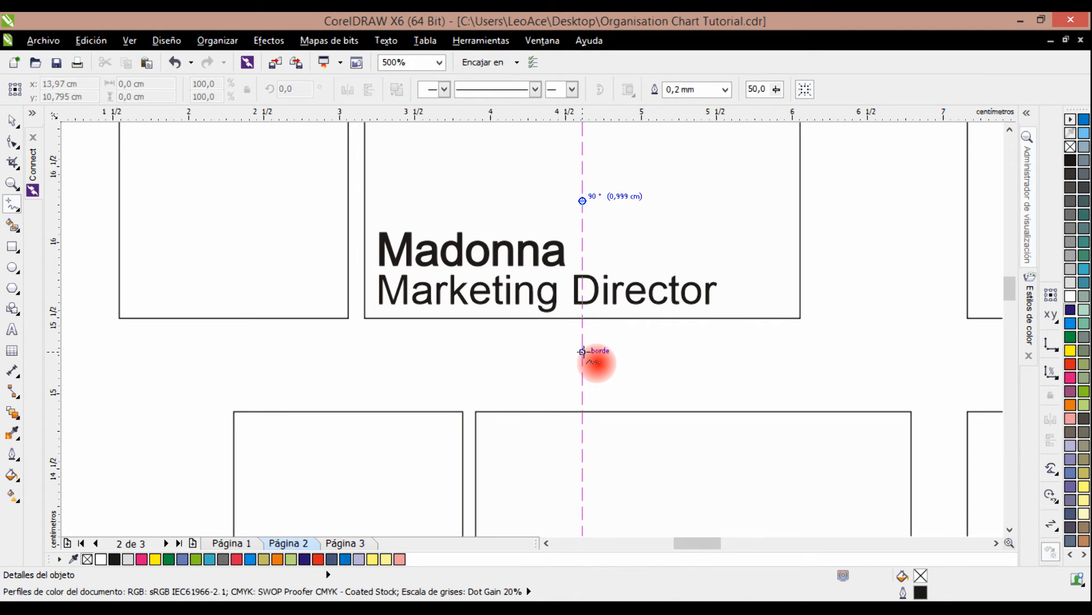
{"action": "mouse_move", "coordinate": [582, 351]}
{"action": "left_mouse_down"}
{"action": "mouse_move", "coordinate": [147, 352]}
{"action": "mouse_move", "coordinate": [283, 252]}
{"action": "left_mouse_up"}
{"action": "key", "text": "space"}
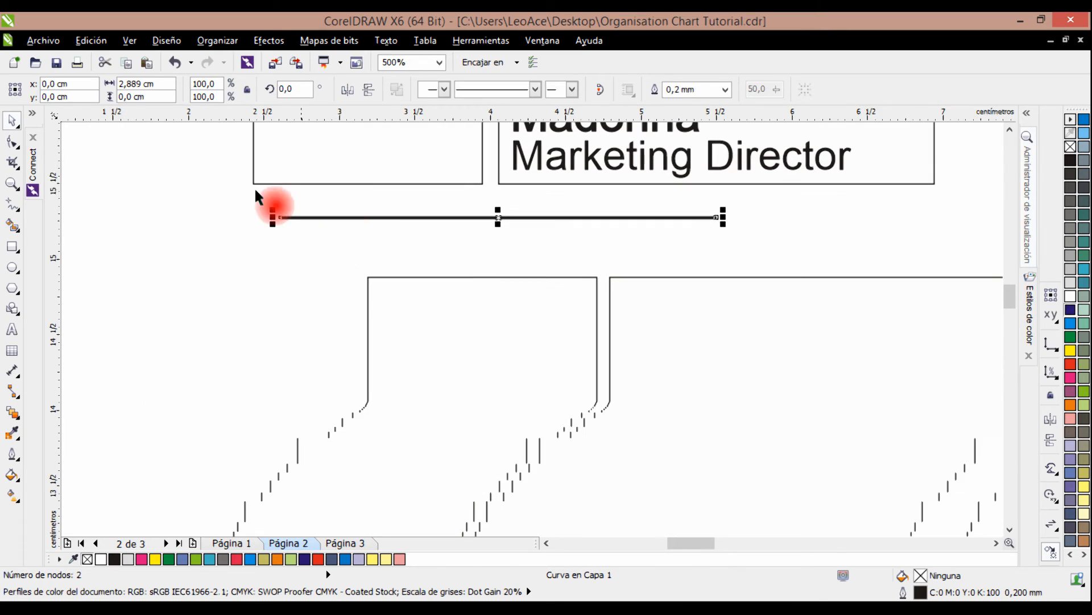
{"action": "left_click", "coordinate": [112, 242]}
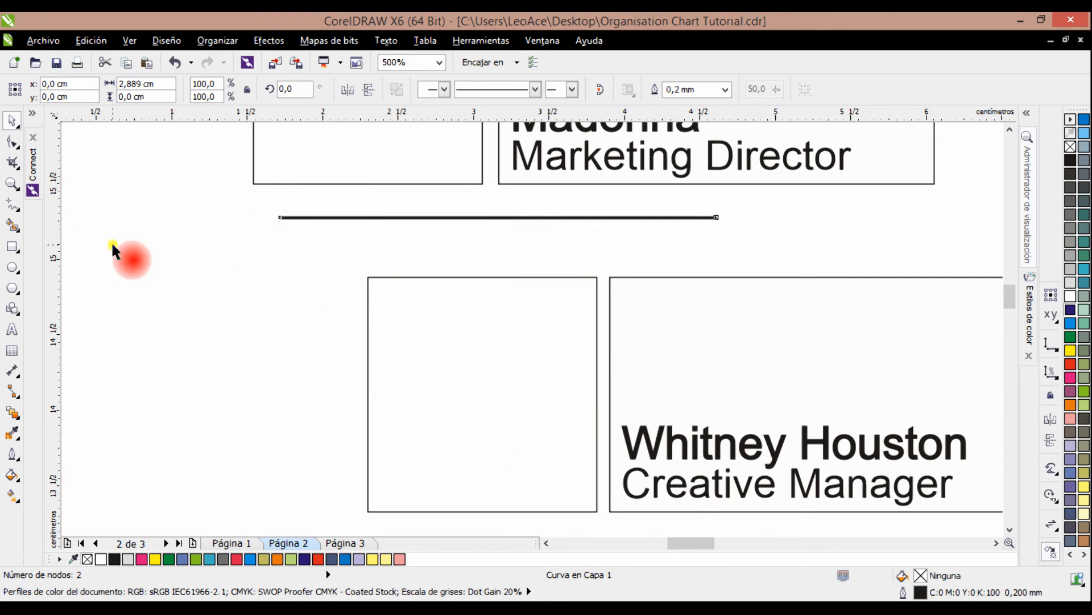
Draw a vertical Freehand line about 1.48 cm long straight down from the horizontal line's left end, beside the Creative Manager card.
{"action": "left_click", "coordinate": [11, 204]}
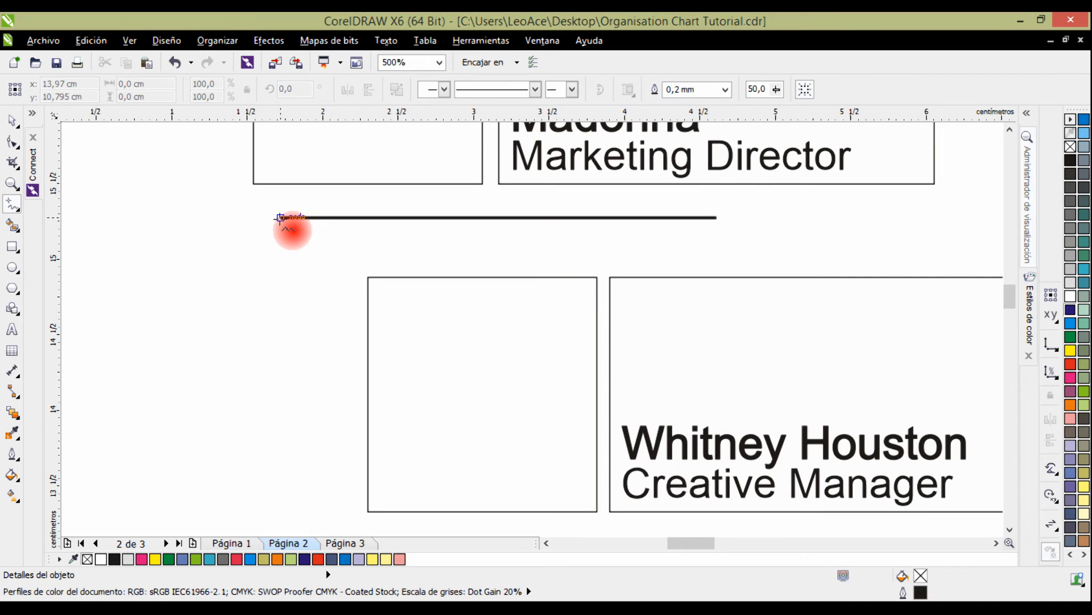
{"action": "left_click", "coordinate": [280, 218]}
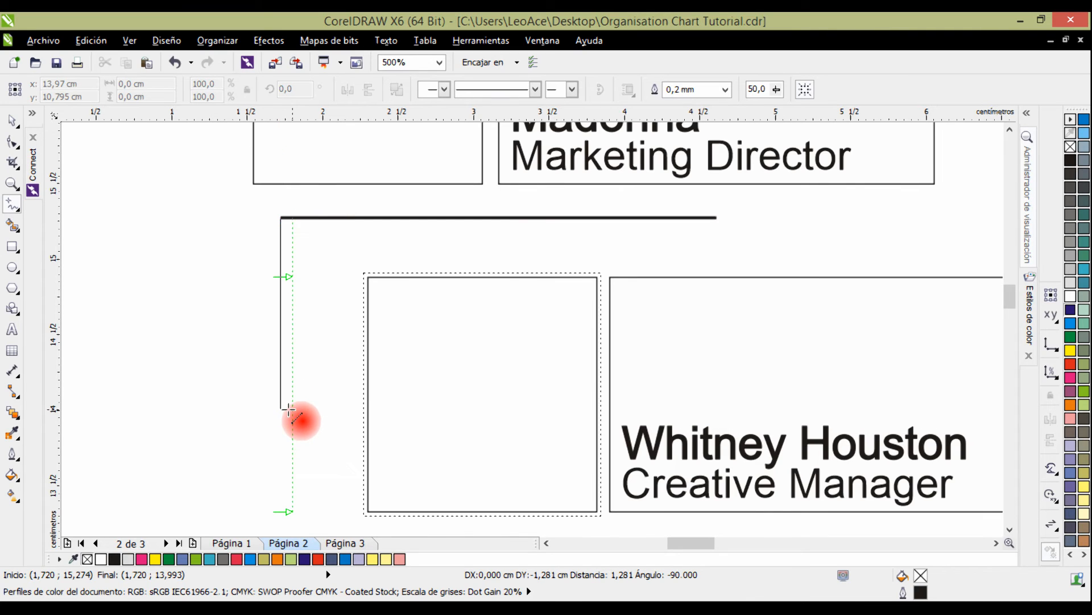
{"action": "left_click", "coordinate": [280, 442]}
{"action": "scroll", "coordinate": [285, 442], "scroll_direction": "down", "scroll_amount": 3}
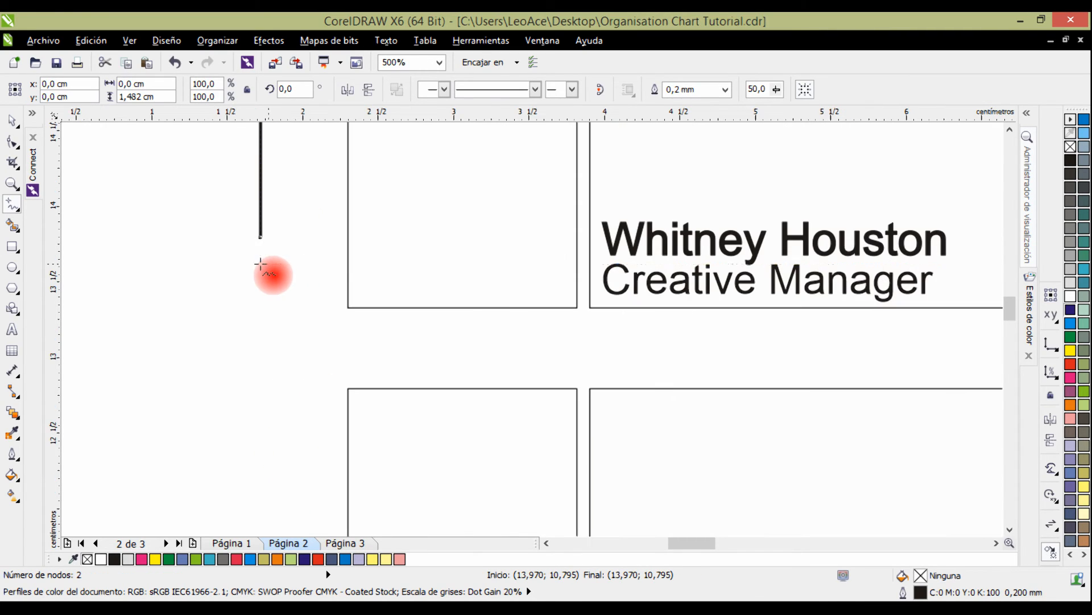
Extend the vertical line's lower node down to about the mid-height of the Public Relations card.
{"action": "scroll", "coordinate": [250, 269], "scroll_direction": "down", "scroll_amount": 4}
{"action": "left_click", "coordinate": [12, 142]}
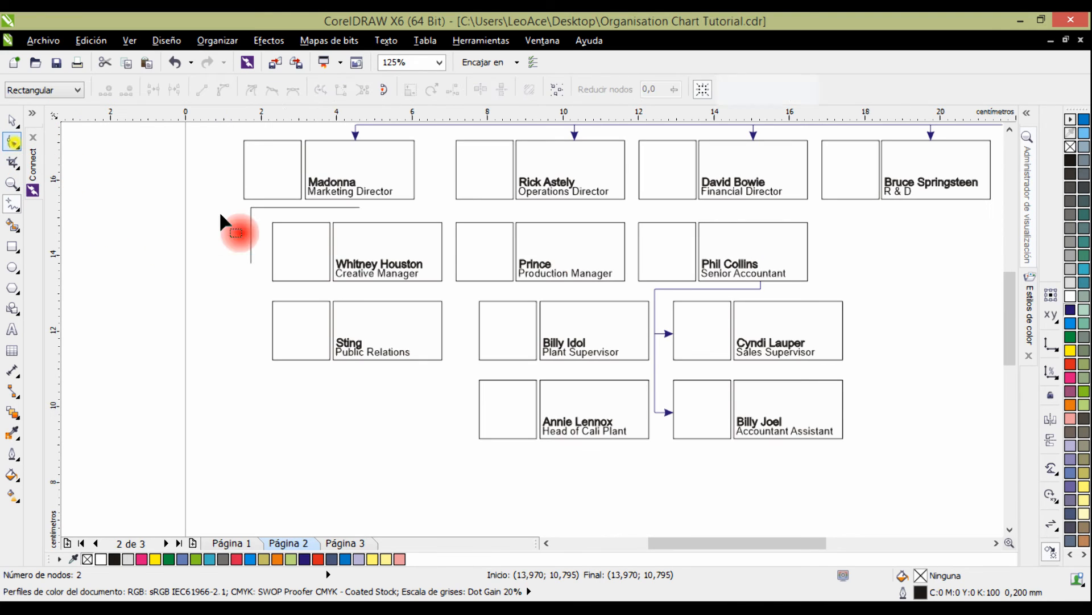
{"action": "left_click_drag", "start_coordinate": [253, 263], "coordinate": [249, 329]}
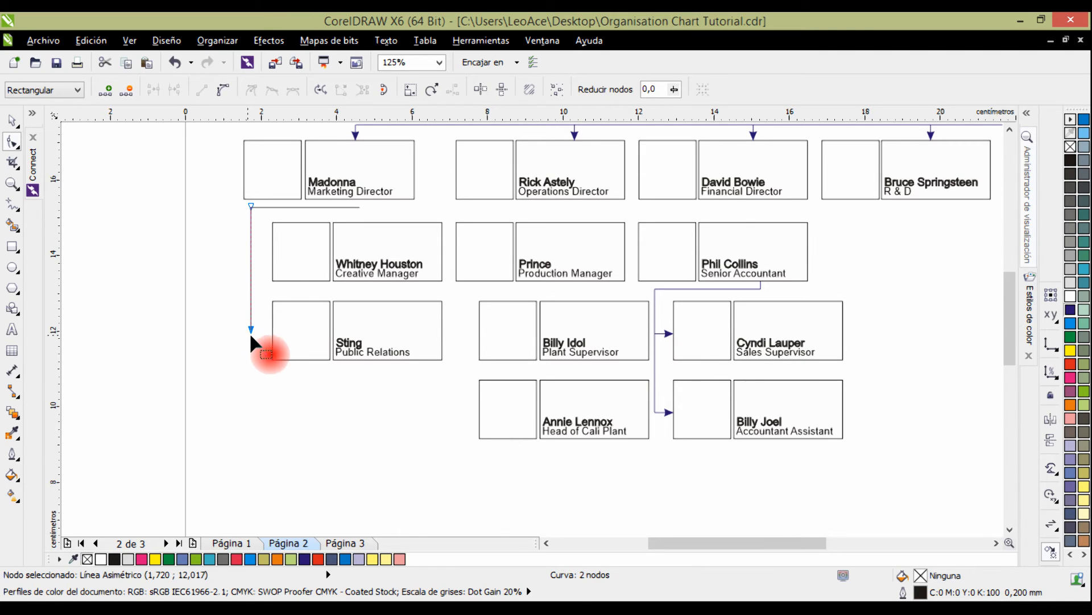
Draw a horizontal Freehand line about 0.58 cm long from the midpoint of the Creative Manager photo box's edge to the vertical line.
{"action": "scroll", "coordinate": [266, 227], "scroll_direction": "up", "scroll_amount": 4}
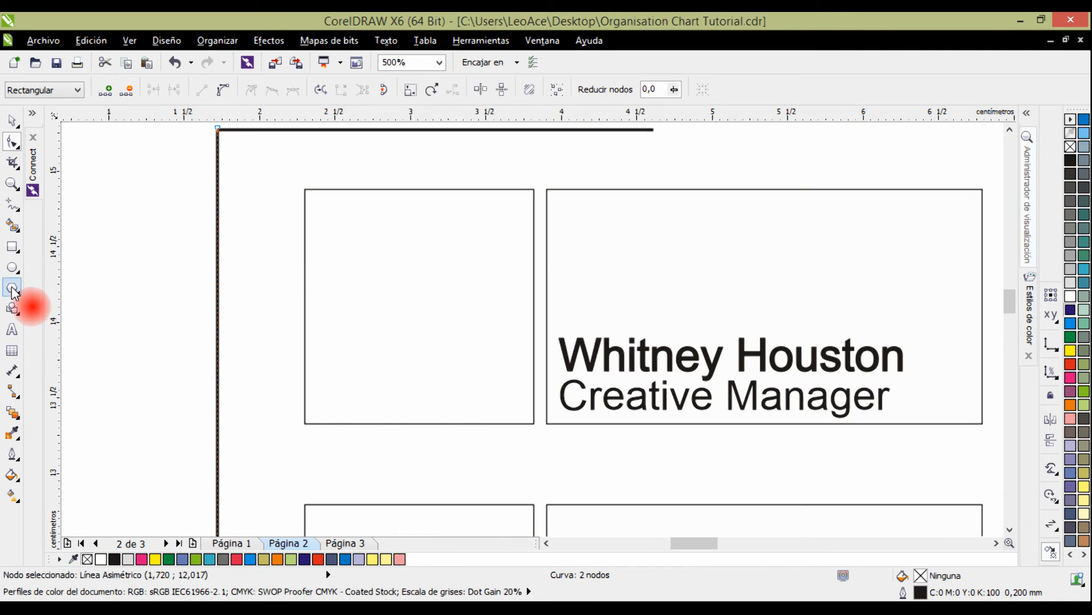
{"action": "left_click", "coordinate": [12, 203]}
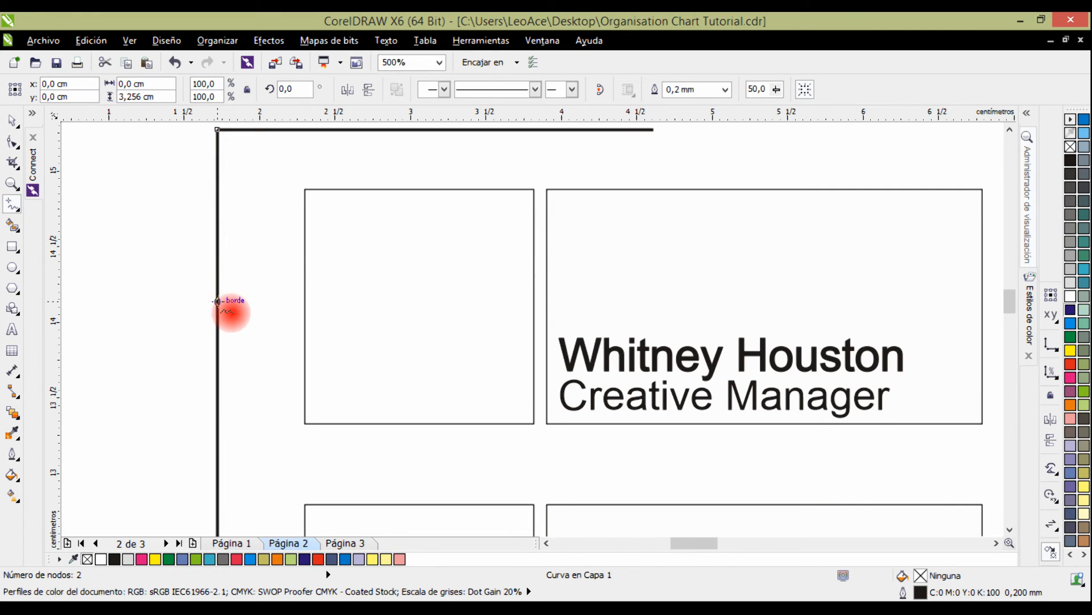
{"action": "left_click", "coordinate": [304, 307]}
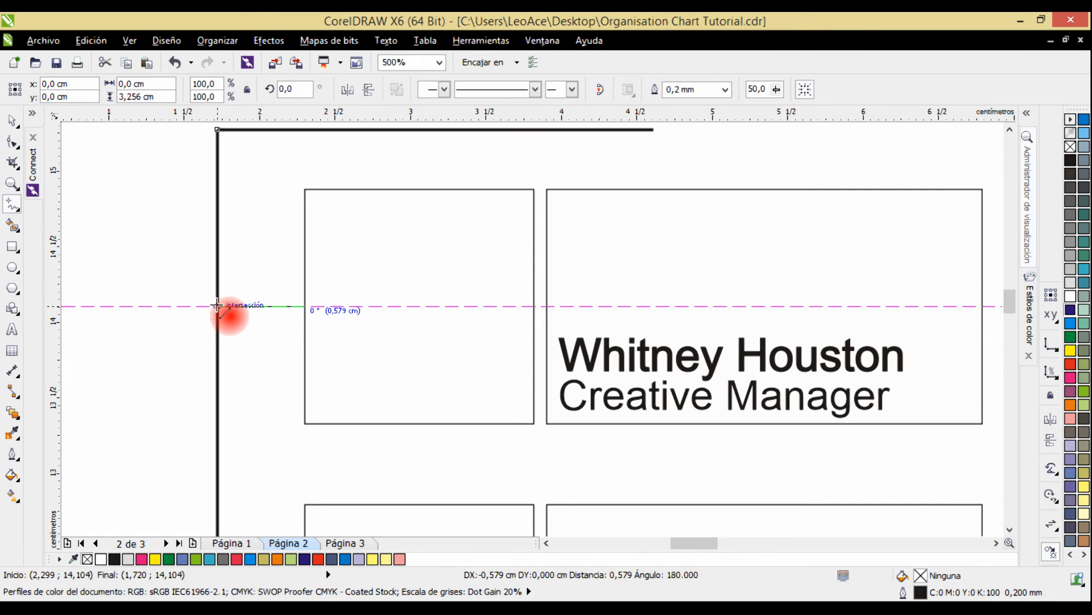
{"action": "left_click", "coordinate": [218, 307]}
{"action": "key", "text": "space"}
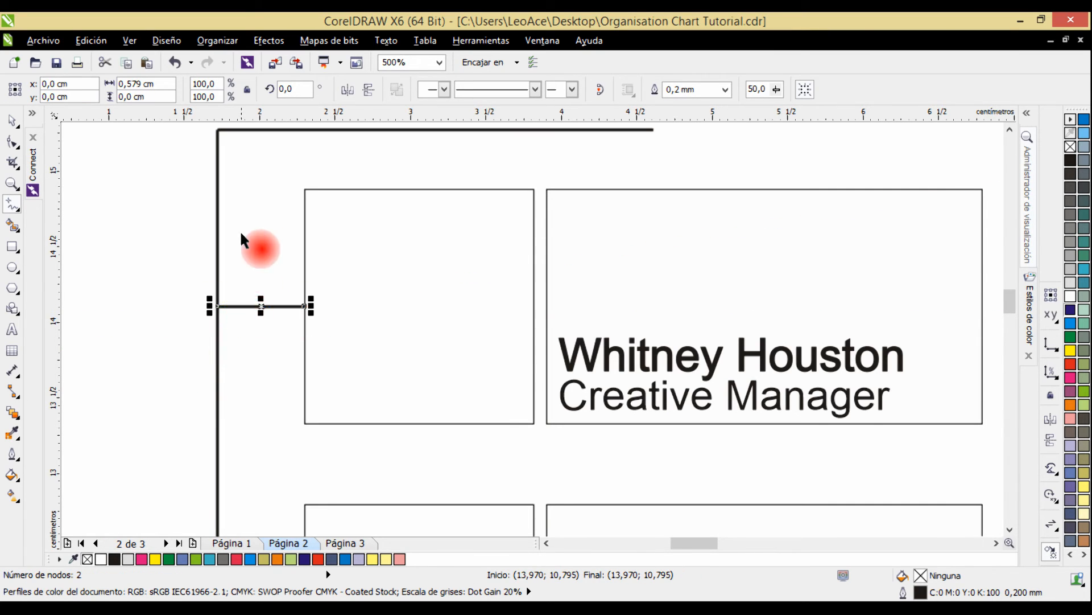
Give the long horizontal and vertical connecting lines extended square line caps and a dark blue outline (C:100 M:100 Y:0 K:0).
{"action": "left_click_drag", "start_coordinate": [231, 153], "coordinate": [245, 194]}
{"action": "scroll", "coordinate": [246, 194], "scroll_direction": "up", "scroll_amount": 2}
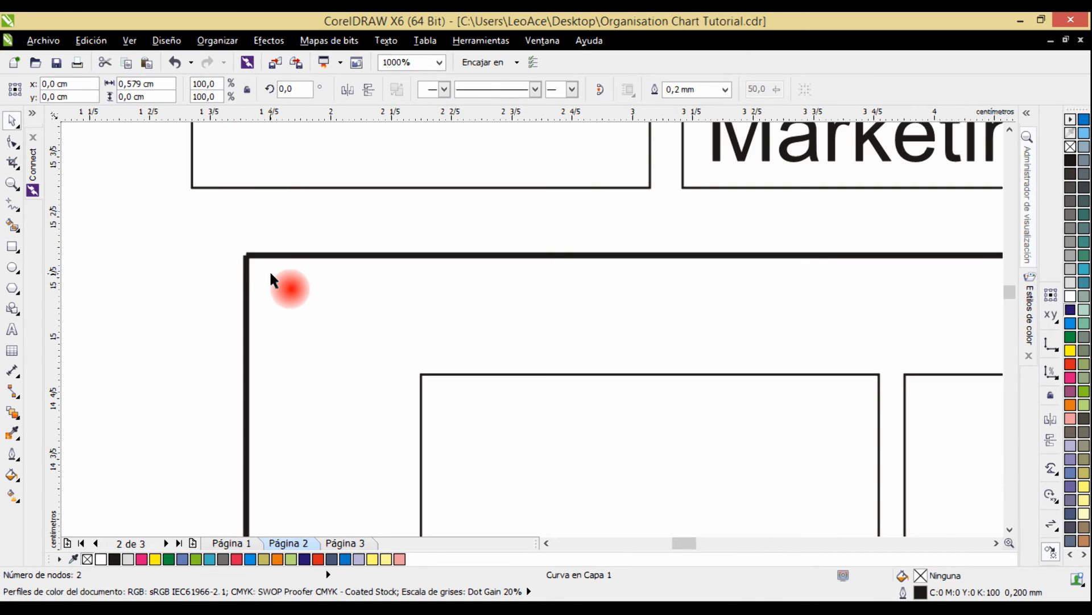
{"action": "scroll", "coordinate": [236, 254], "scroll_direction": "up", "scroll_amount": 10}
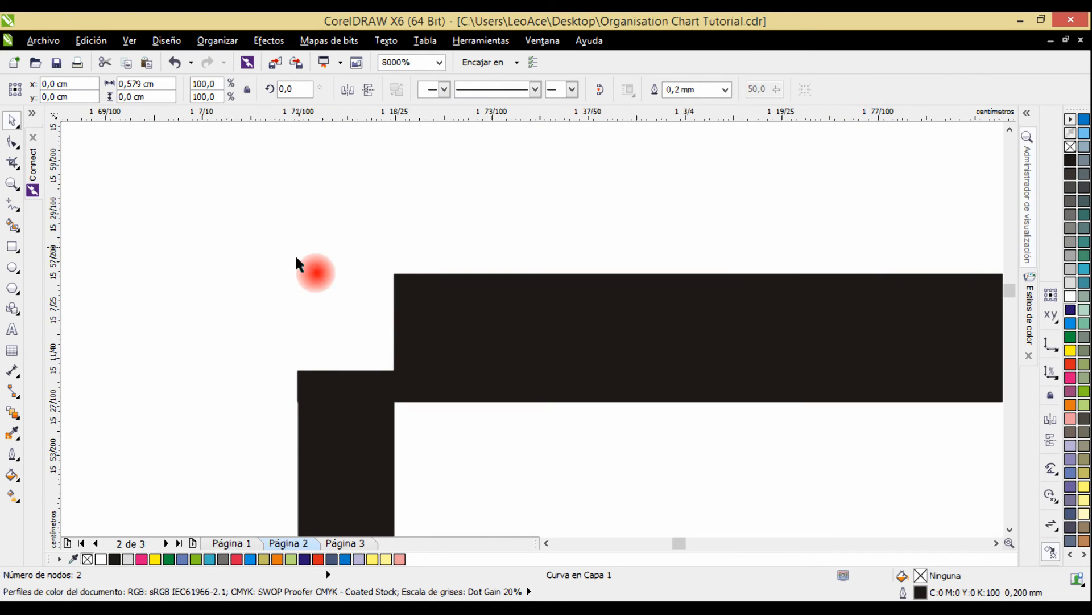
{"action": "left_click_drag", "start_coordinate": [460, 323], "coordinate": [446, 225]}
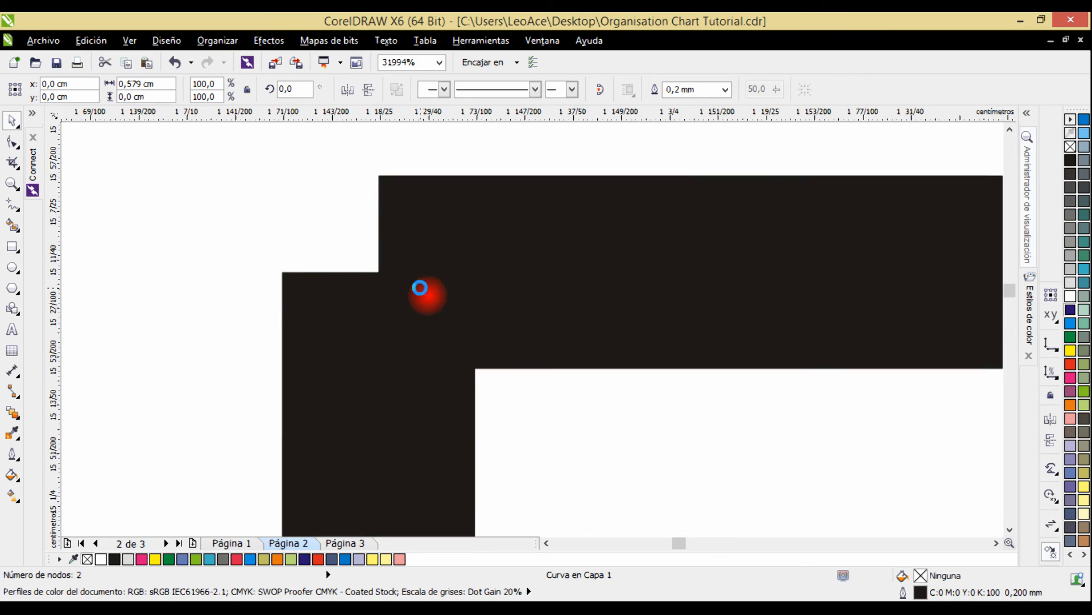
{"action": "scroll", "coordinate": [420, 288], "scroll_direction": "down", "scroll_amount": 2}
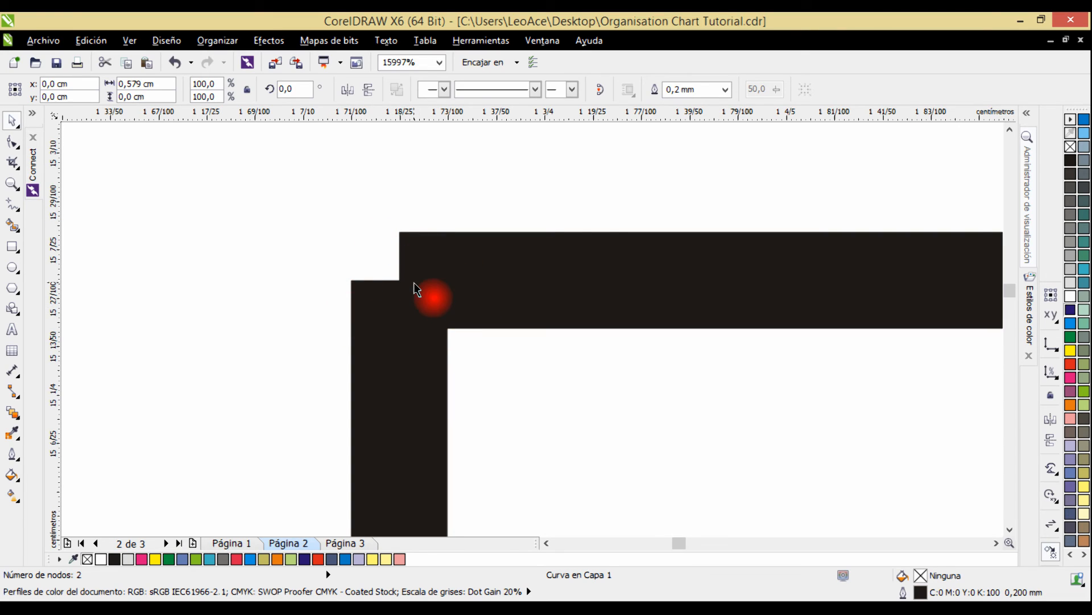
{"action": "left_click", "coordinate": [480, 276]}
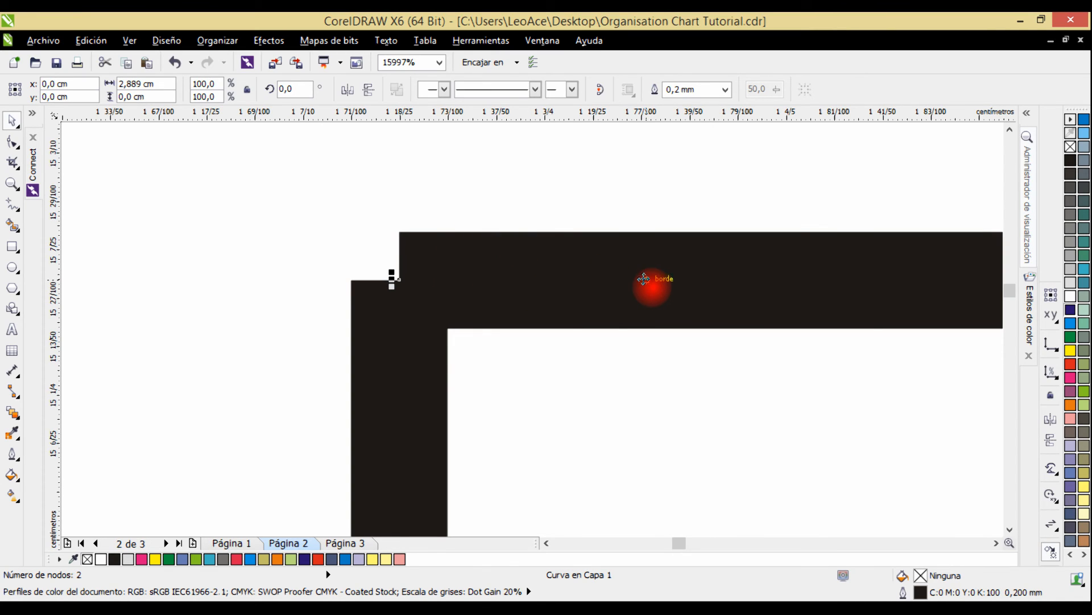
{"action": "left_click", "coordinate": [413, 437], "text": "shift"}
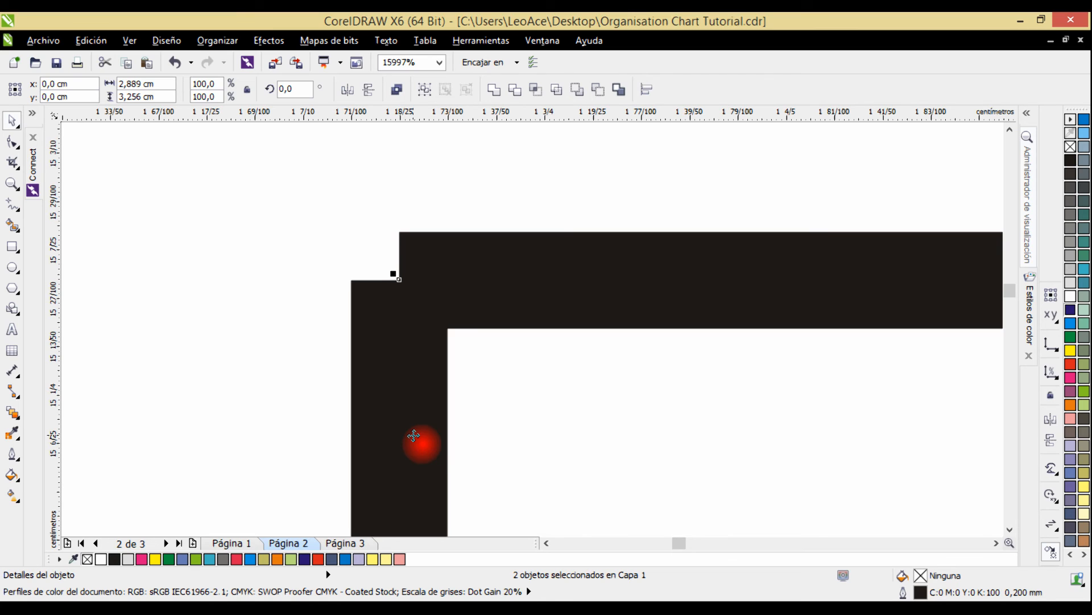
{"action": "key", "text": "F12"}
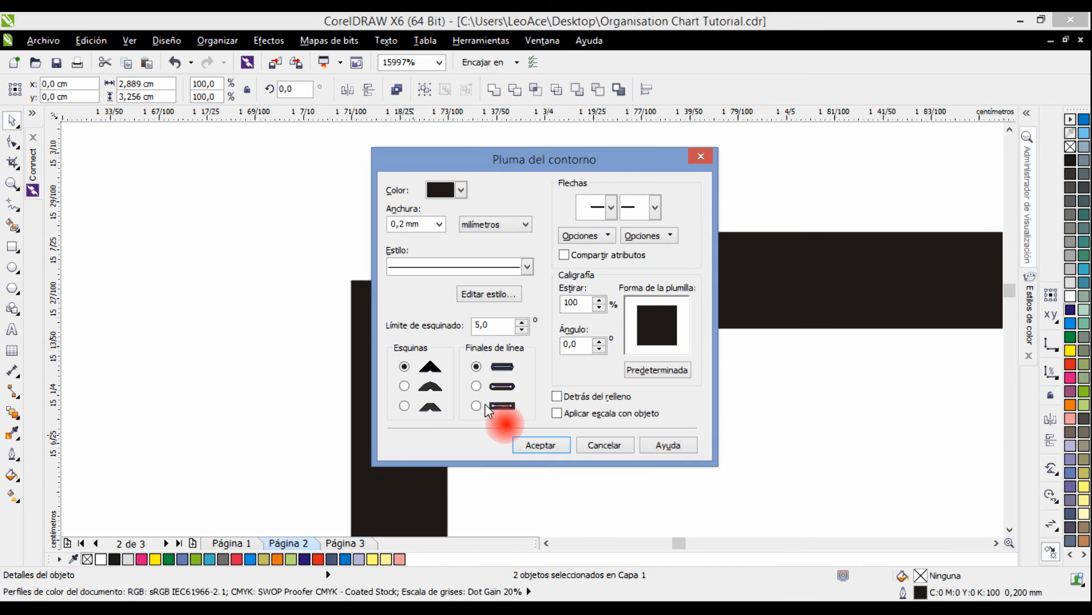
{"action": "left_click", "coordinate": [476, 406]}
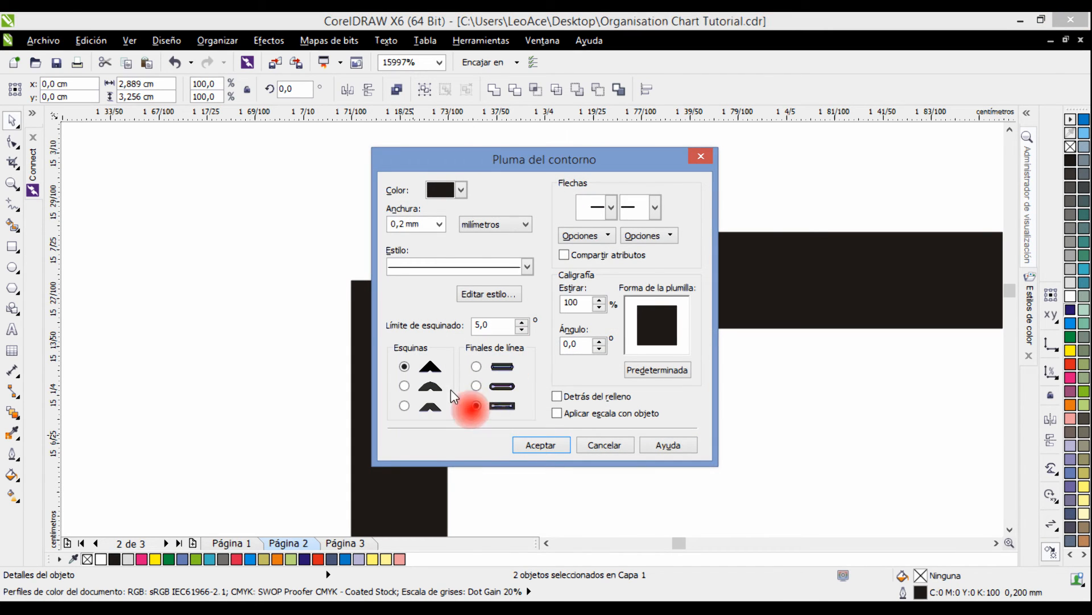
{"action": "left_click", "coordinate": [544, 445]}
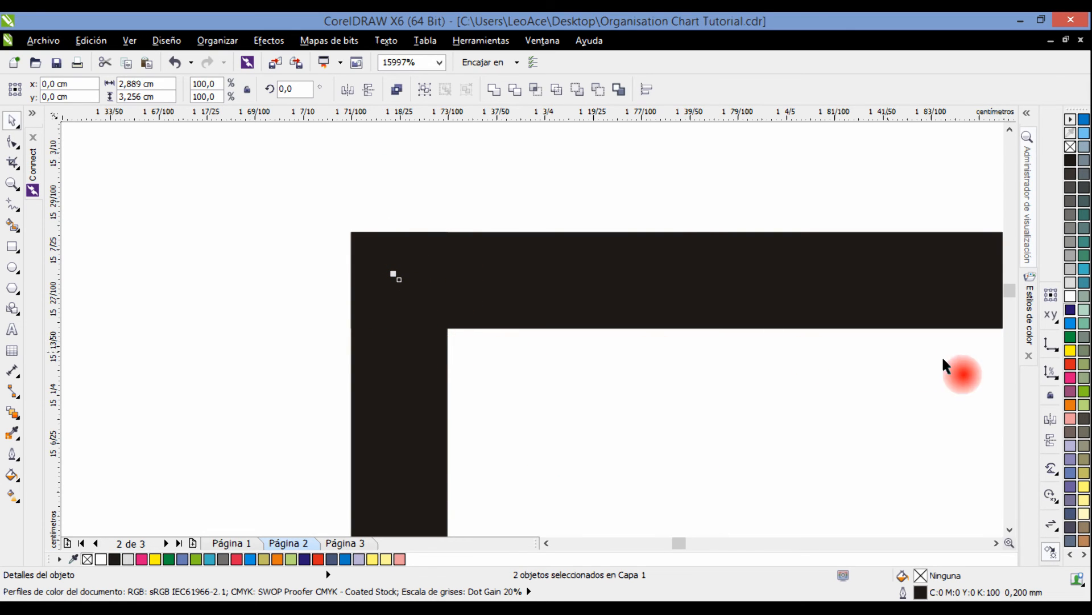
{"action": "left_click", "coordinate": [1070, 312]}
Colour the short connecting line dark blue (C:100 M:100 Y:0 K:0) and add an arrowhead at its Creative Manager card end.
{"action": "scroll", "coordinate": [465, 377], "scroll_direction": "down", "scroll_amount": 2}
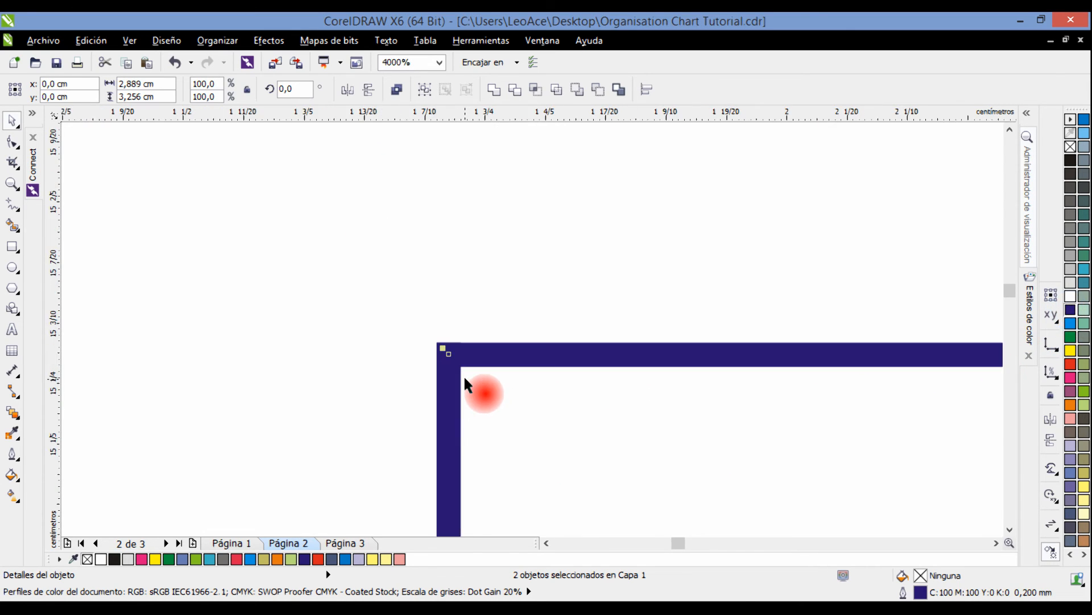
{"action": "scroll", "coordinate": [518, 428], "scroll_direction": "down", "scroll_amount": 2}
{"action": "left_click_drag", "start_coordinate": [561, 455], "coordinate": [517, 300]}
{"action": "left_click", "coordinate": [499, 441]}
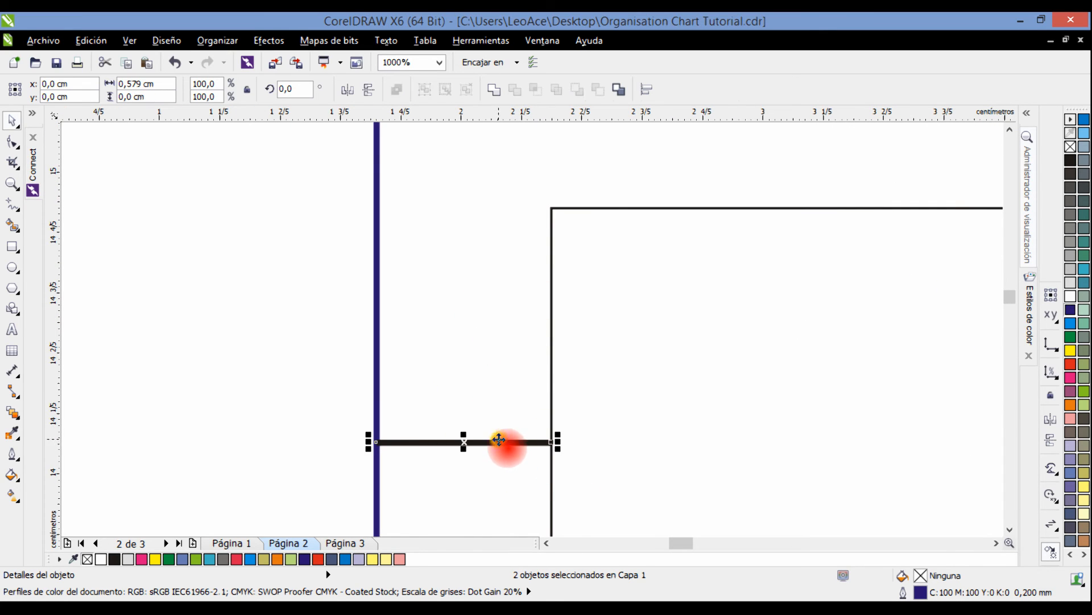
{"action": "right_click", "coordinate": [1071, 310]}
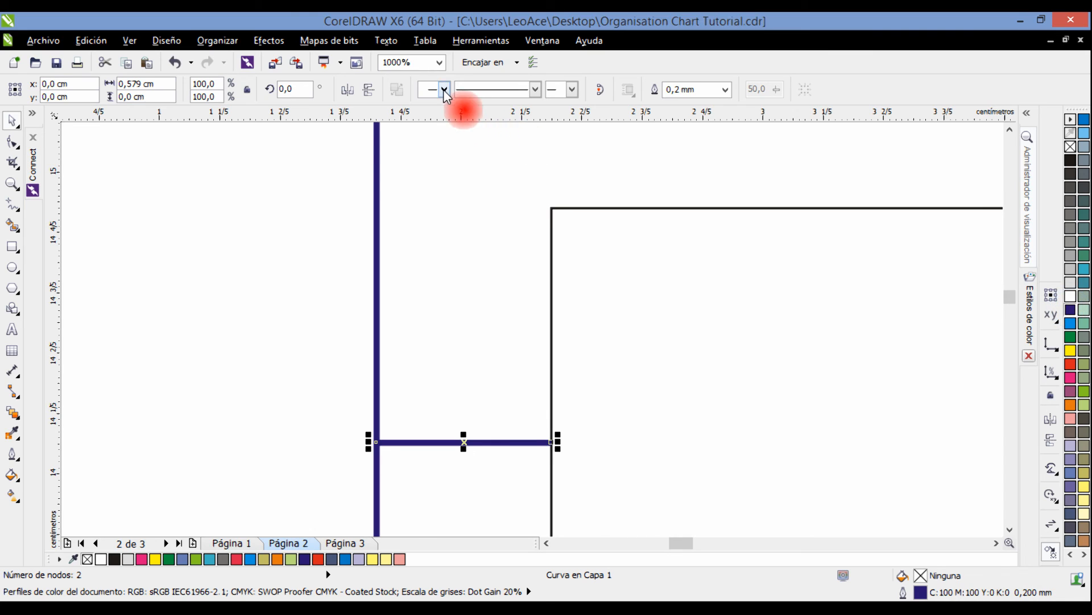
{"action": "left_click", "coordinate": [444, 90]}
{"action": "left_click", "coordinate": [523, 117]}
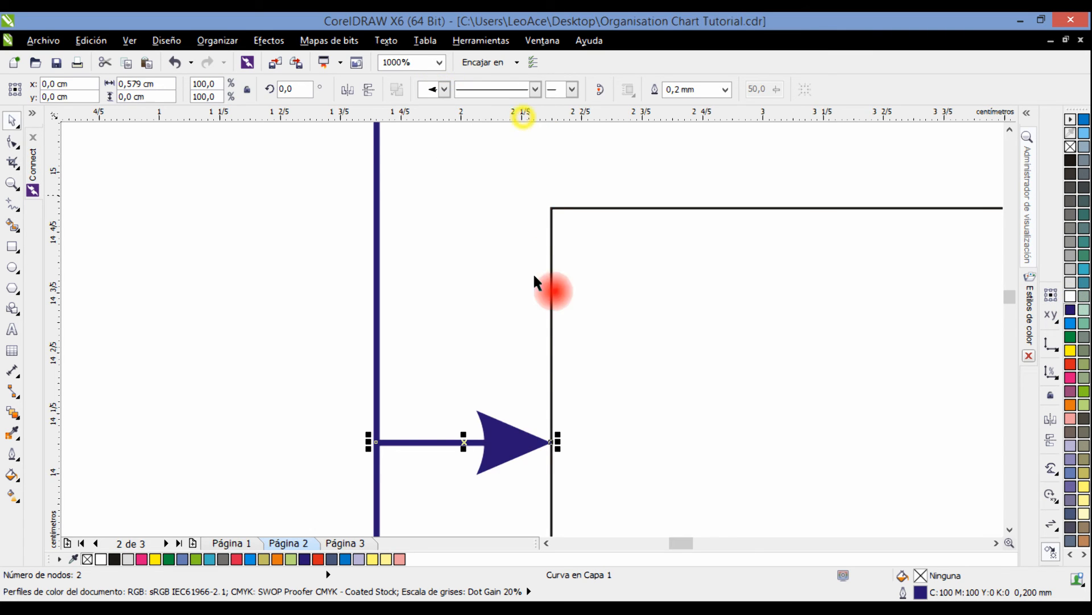
{"action": "left_click", "coordinate": [496, 353]}
Duplicate the short arrow line straight down to the lower end of the vertical line, pointing at the Public Relations card.
{"action": "scroll", "coordinate": [496, 353], "scroll_direction": "down", "scroll_amount": 5}
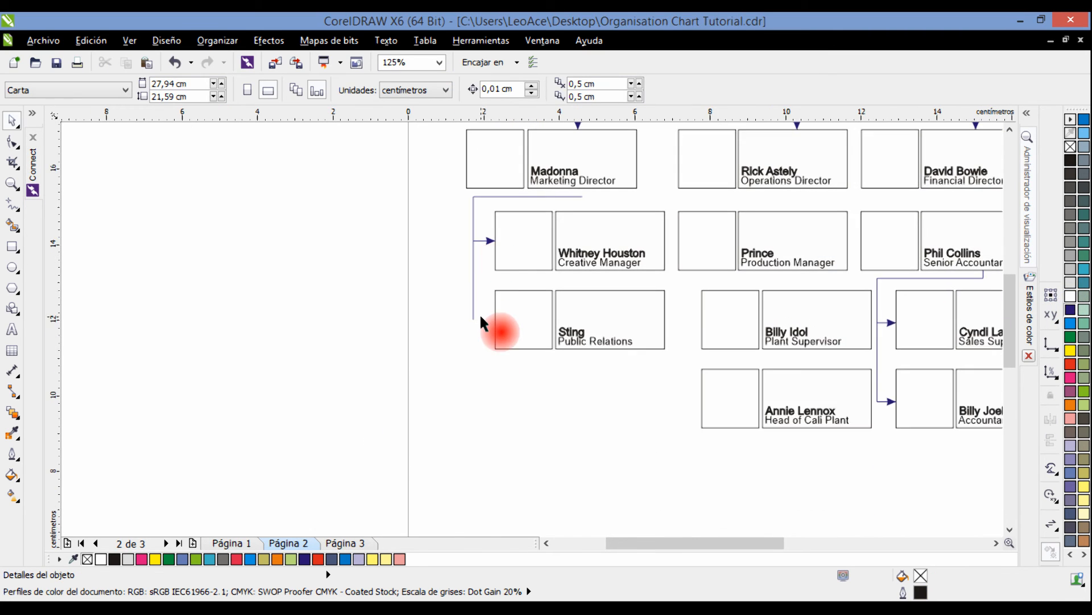
{"action": "scroll", "coordinate": [489, 263], "scroll_direction": "up", "scroll_amount": 2}
{"action": "left_click_drag", "start_coordinate": [495, 176], "coordinate": [483, 327]}
{"action": "left_click", "coordinate": [479, 361]}
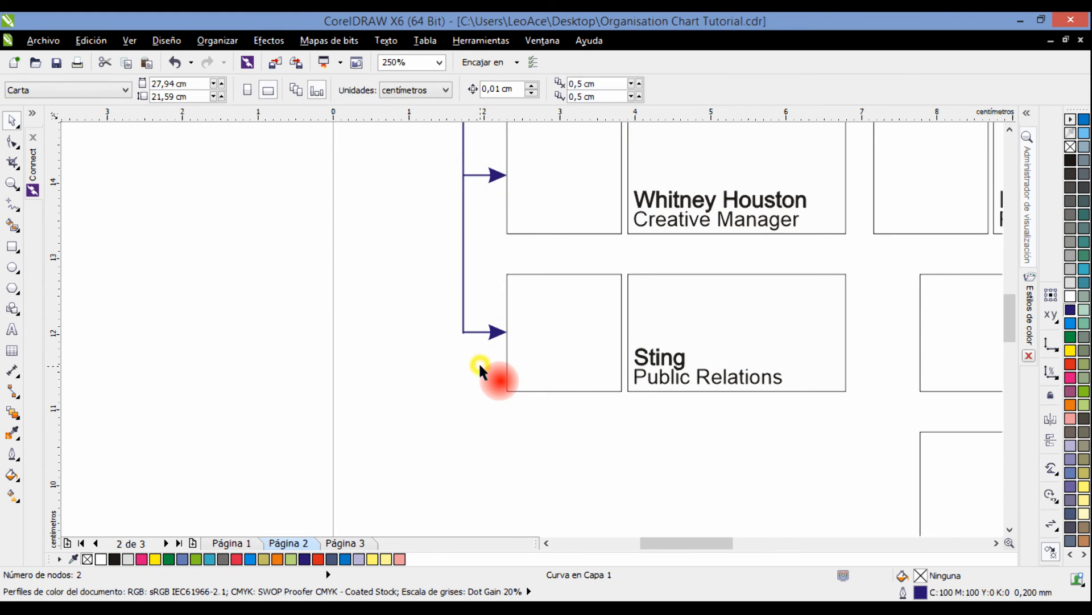
Shift the lower arrow line slightly left so its tip clears the Public Relations photo box's edge.
{"action": "scroll", "coordinate": [465, 342], "scroll_direction": "up", "scroll_amount": 4}
{"action": "left_click", "coordinate": [473, 189]}
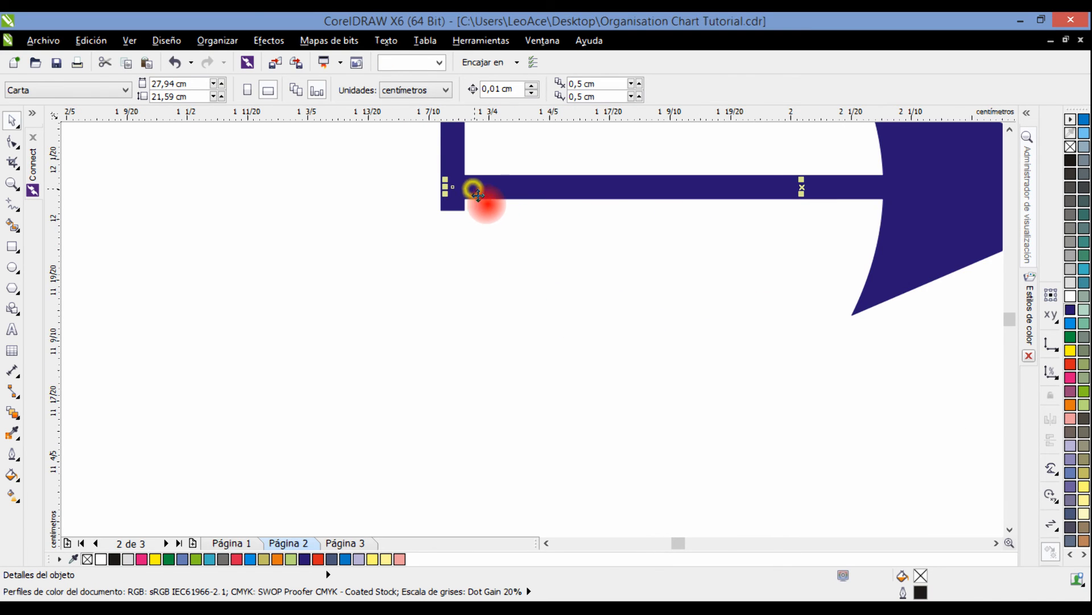
{"action": "left_click_drag", "start_coordinate": [558, 214], "coordinate": [305, 299]}
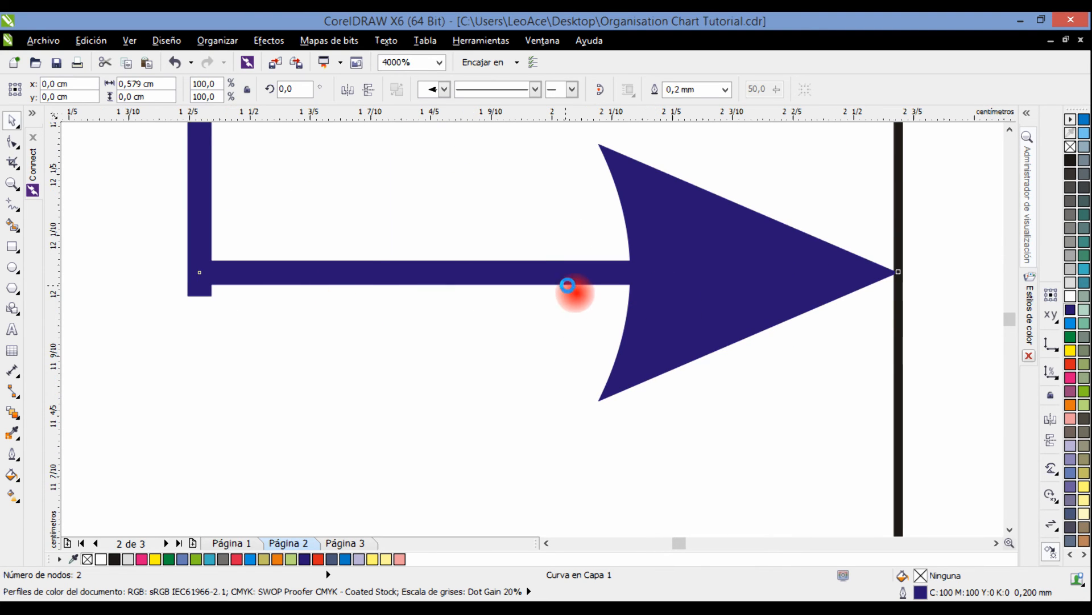
{"action": "scroll", "coordinate": [565, 287], "scroll_direction": "down", "scroll_amount": 1}
{"action": "scroll", "coordinate": [671, 282], "scroll_direction": "down", "scroll_amount": 1}
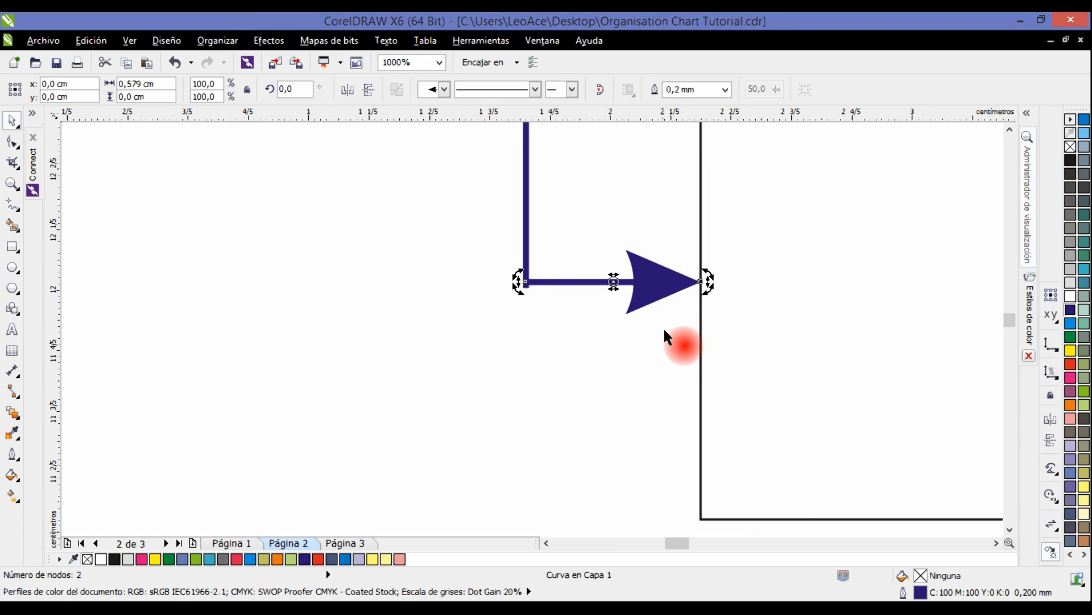
{"action": "left_click_drag", "start_coordinate": [664, 326], "coordinate": [532, 388]}
{"action": "left_click", "coordinate": [533, 389]}
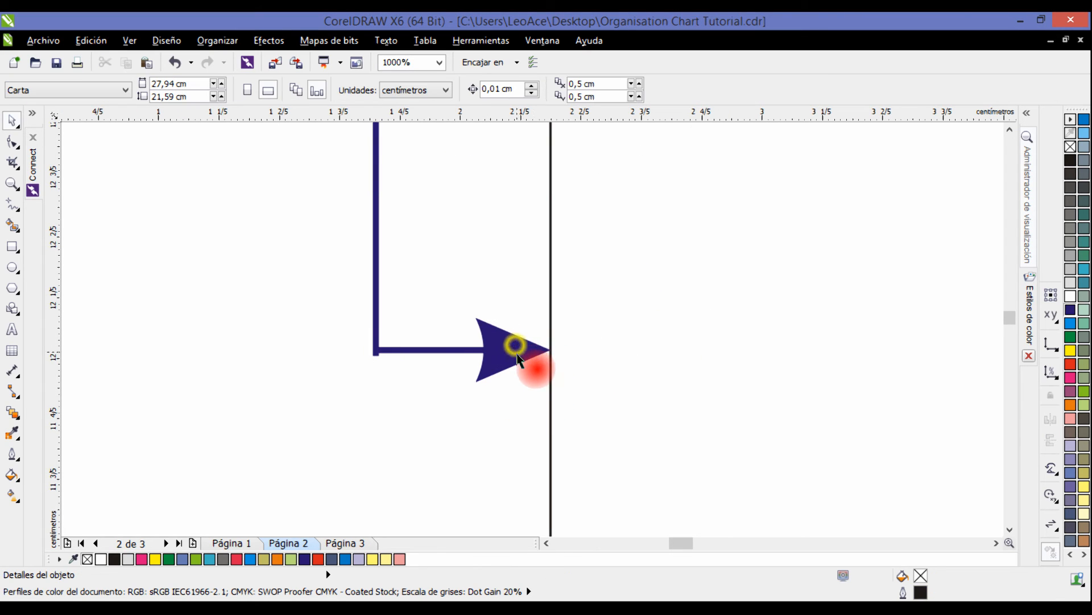
{"action": "left_click_drag", "start_coordinate": [496, 349], "coordinate": [549, 347]}
Align the lower arrow line with the vertical centre of the Public Relations photo box.
{"action": "left_click", "coordinate": [602, 322], "text": "shift"}
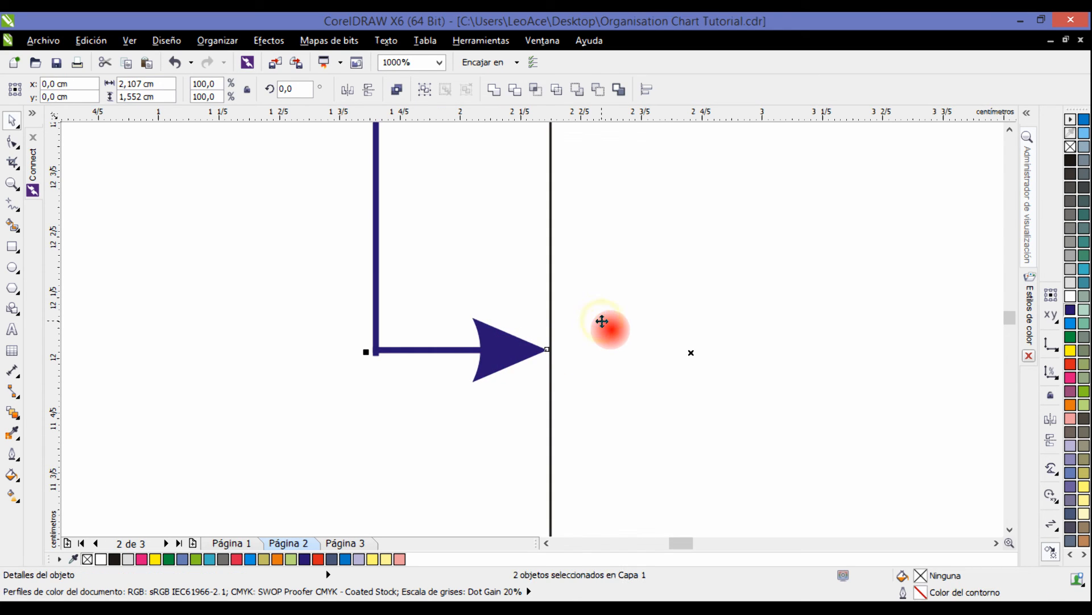
{"action": "key", "text": "e"}
{"action": "key", "text": "ctrl+z"}
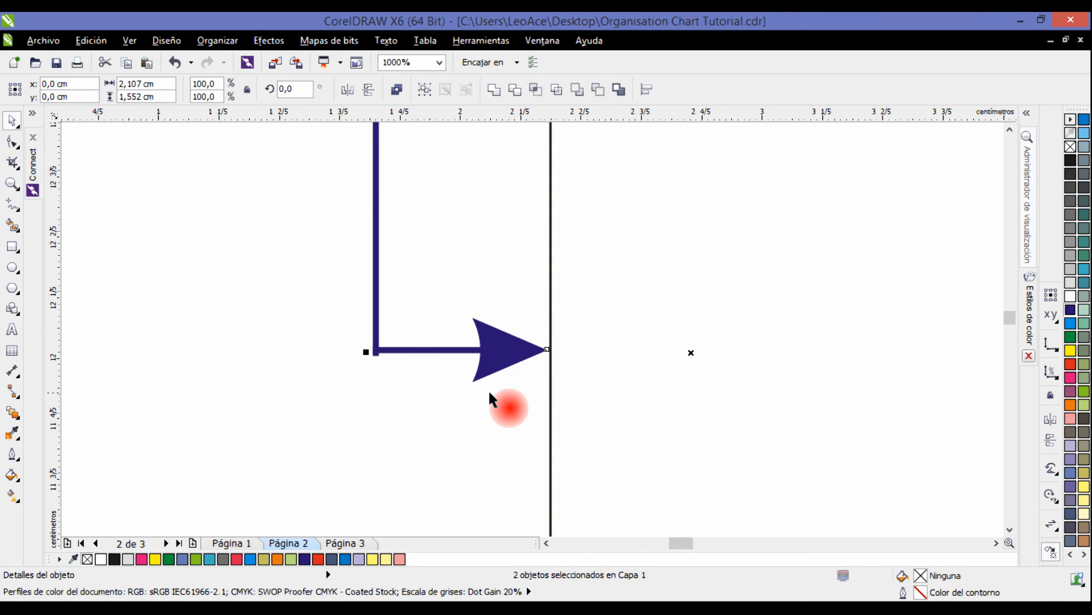
{"action": "key", "text": "c"}
{"action": "left_click", "coordinate": [474, 428]}
{"action": "scroll", "coordinate": [453, 353], "scroll_direction": "down", "scroll_amount": 5}
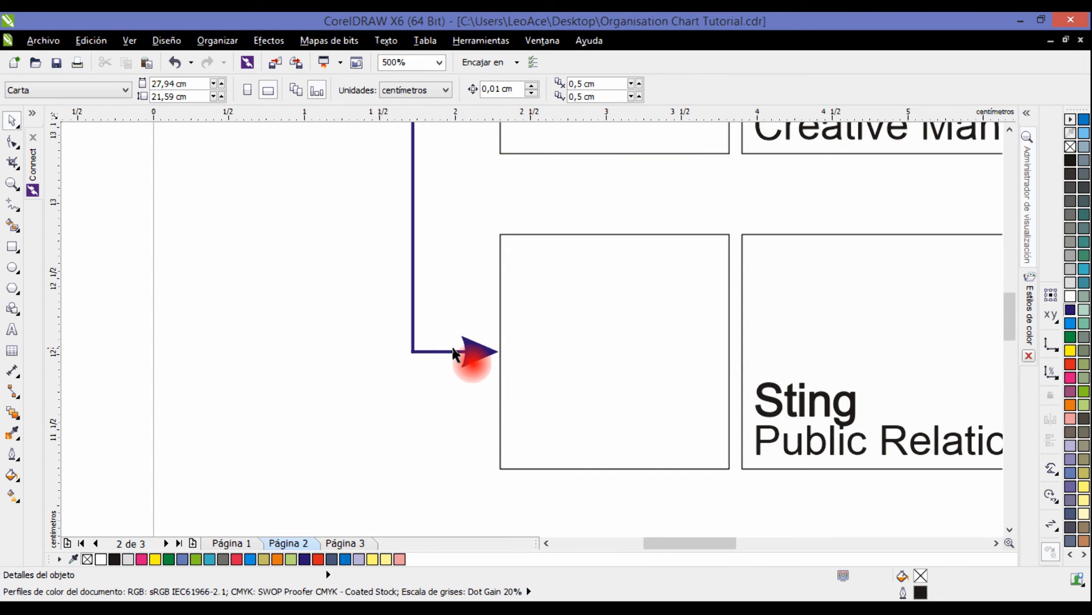
Extend the horizontal line's right end with a vertical segment about 0.22 cm long up to the Marketing Director card's lower edge.
{"action": "left_click_drag", "start_coordinate": [582, 327], "coordinate": [542, 382]}
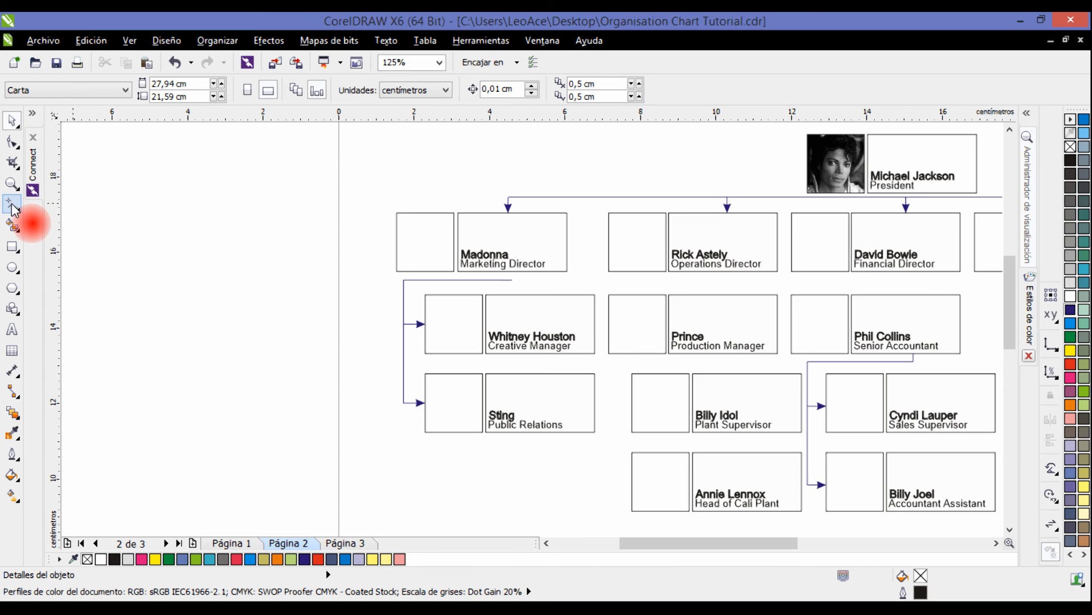
{"action": "scroll", "coordinate": [498, 275], "scroll_direction": "up", "scroll_amount": 3}
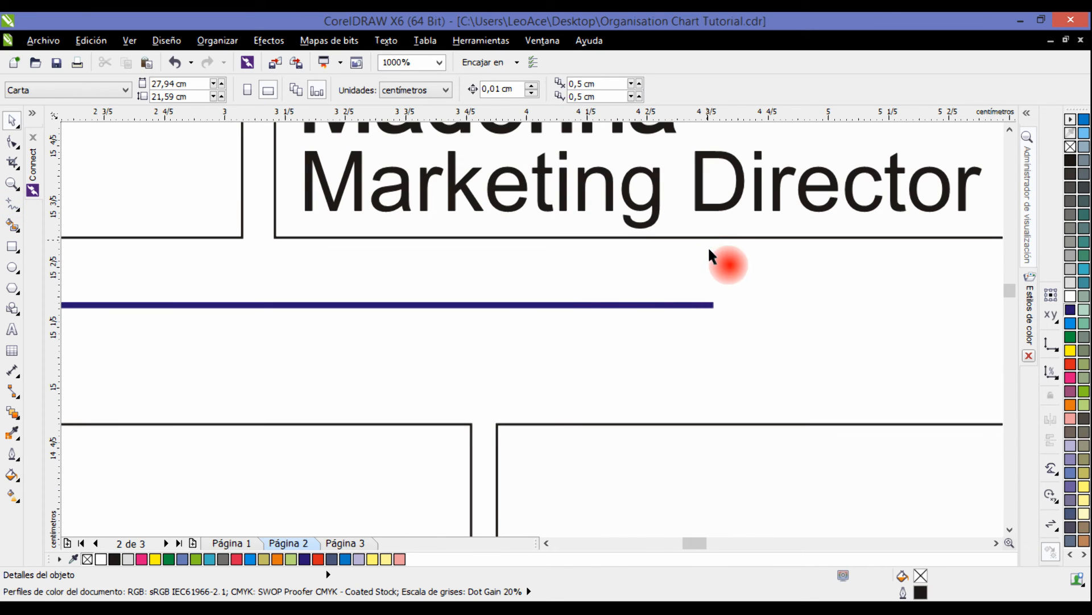
{"action": "left_click", "coordinate": [713, 302]}
{"action": "left_click", "coordinate": [33, 192]}
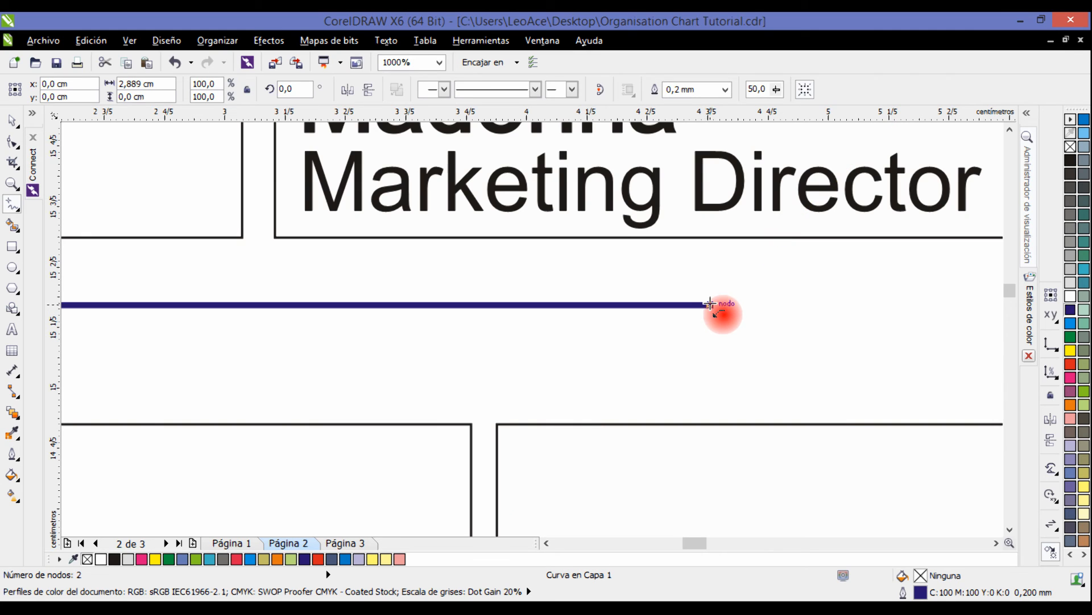
{"action": "left_click_drag", "start_coordinate": [710, 304], "coordinate": [716, 257]}
{"action": "left_click_drag", "start_coordinate": [719, 236], "coordinate": [711, 236]}
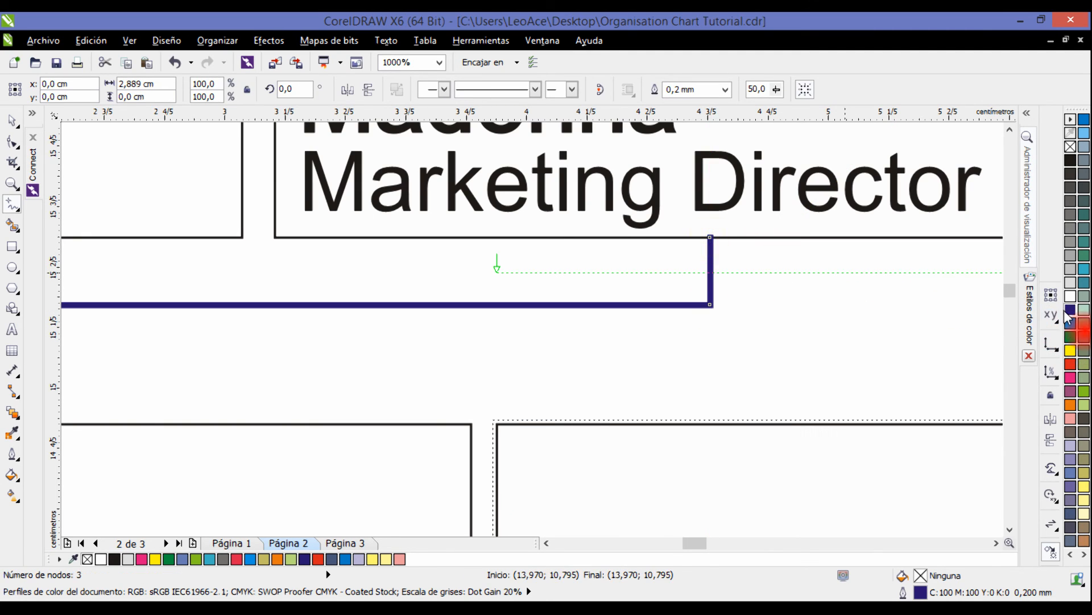
{"action": "left_click", "coordinate": [11, 121]}
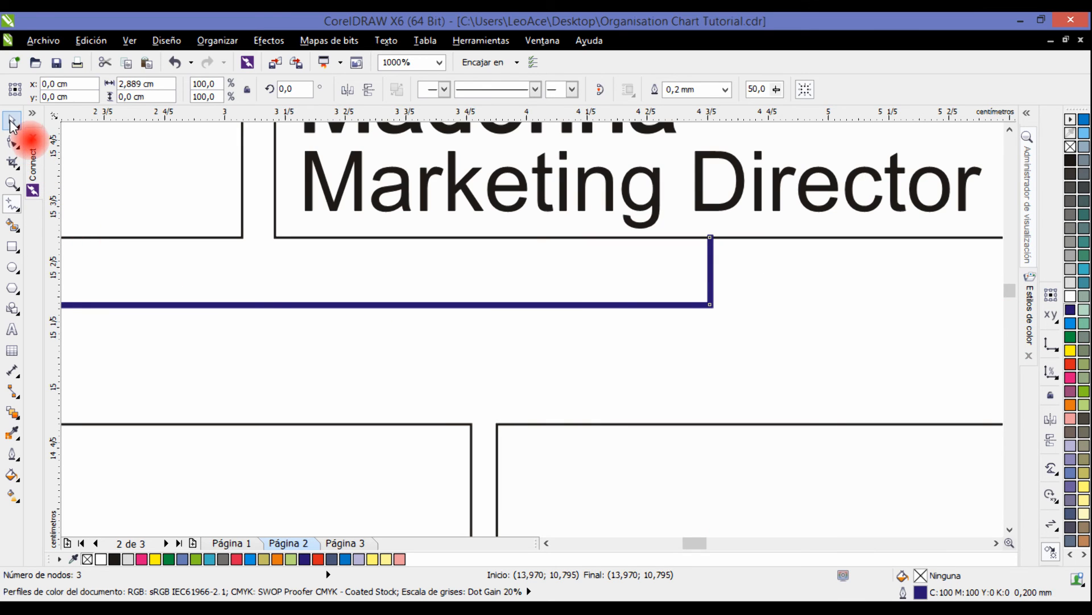
{"action": "left_click", "coordinate": [743, 325]}
Send the extended connecting line behind the Marketing Director card's outline.
{"action": "scroll", "coordinate": [746, 279], "scroll_direction": "down", "scroll_amount": 1}
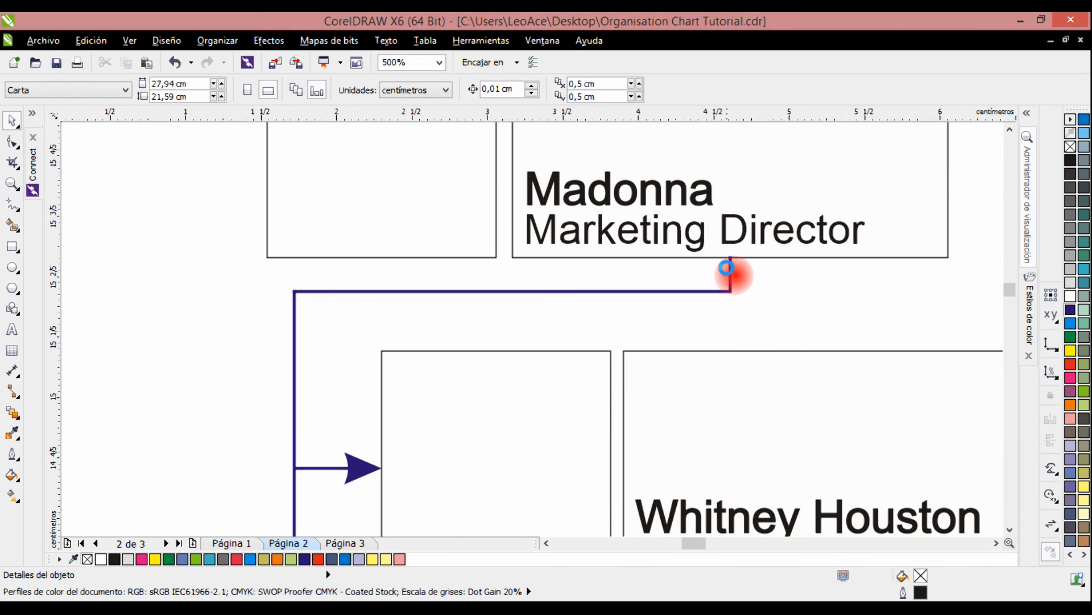
{"action": "scroll", "coordinate": [753, 250], "scroll_direction": "up", "scroll_amount": 2}
{"action": "scroll", "coordinate": [747, 230], "scroll_direction": "up", "scroll_amount": 1}
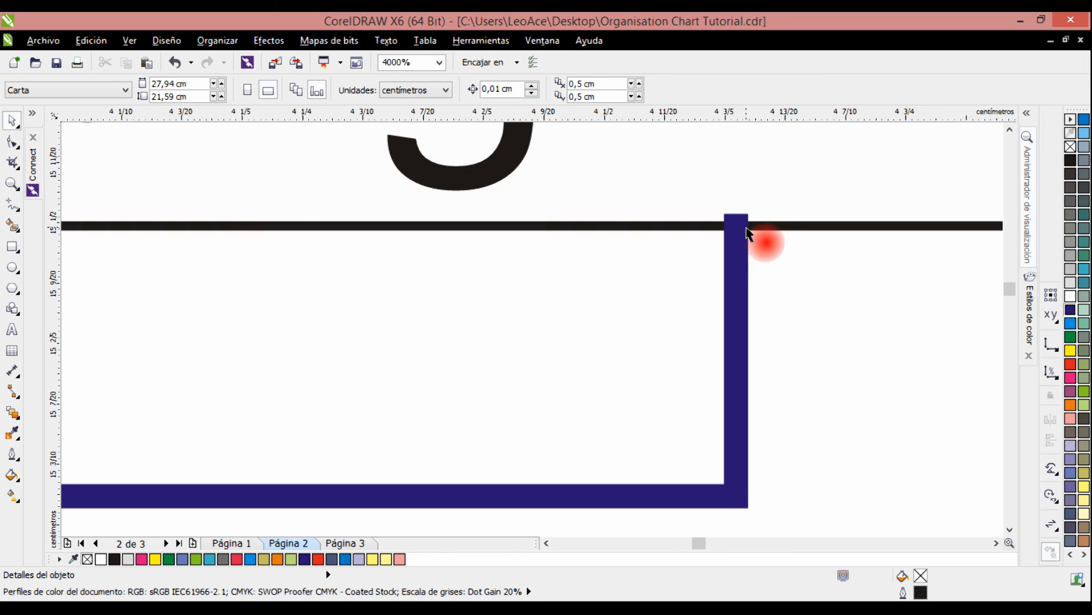
{"action": "left_click", "coordinate": [737, 237]}
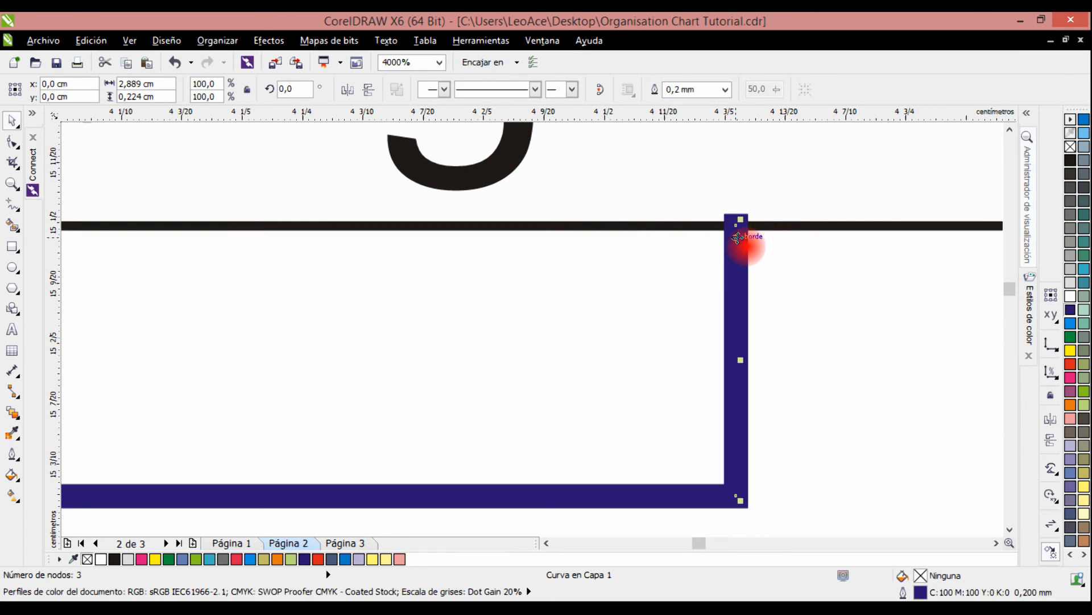
{"action": "left_click", "coordinate": [737, 236]}
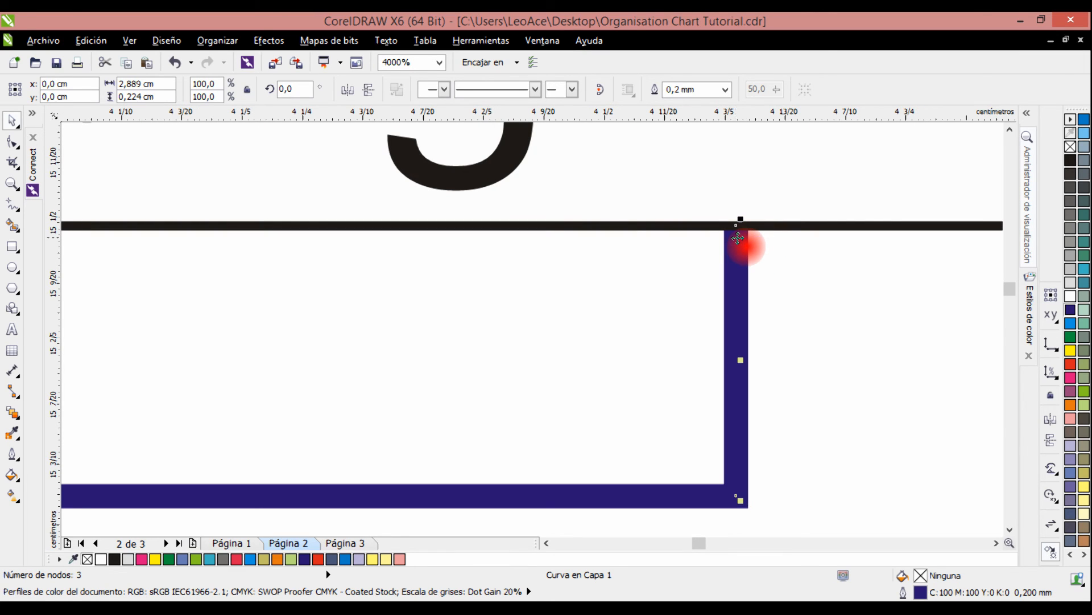
Delete the grouped connecting lines that run from the Senior Accountant card to the Sales Supervisor and Accountant Assistant cards.
{"action": "left_click", "coordinate": [805, 259]}
{"action": "left_click", "coordinate": [730, 166]}
{"action": "scroll", "coordinate": [733, 171], "scroll_direction": "down", "scroll_amount": 2}
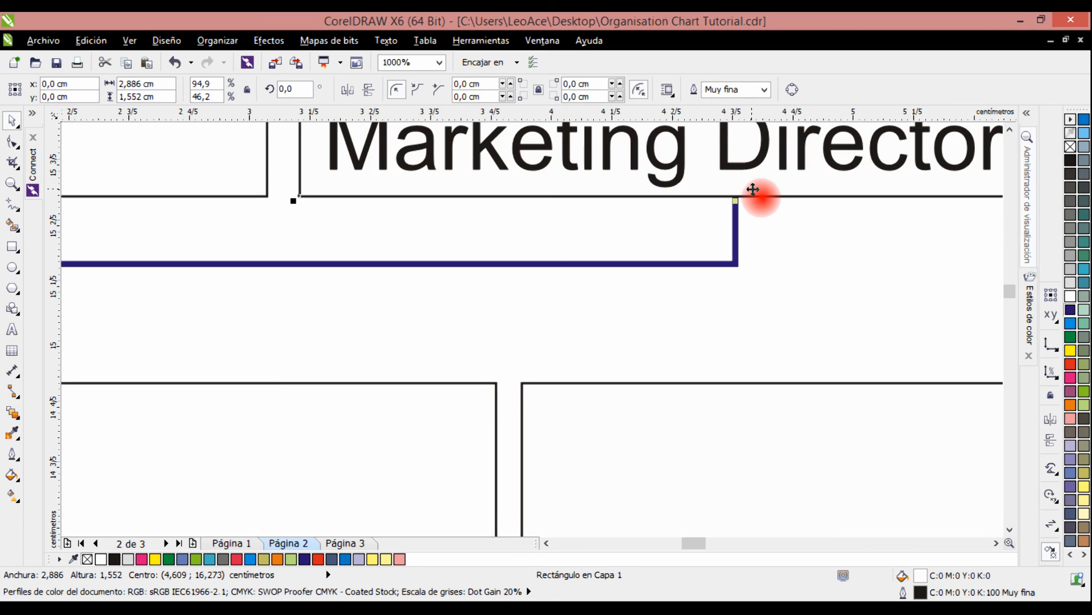
{"action": "scroll", "coordinate": [754, 190], "scroll_direction": "up", "scroll_amount": 1}
{"action": "scroll", "coordinate": [751, 221], "scroll_direction": "down", "scroll_amount": 2}
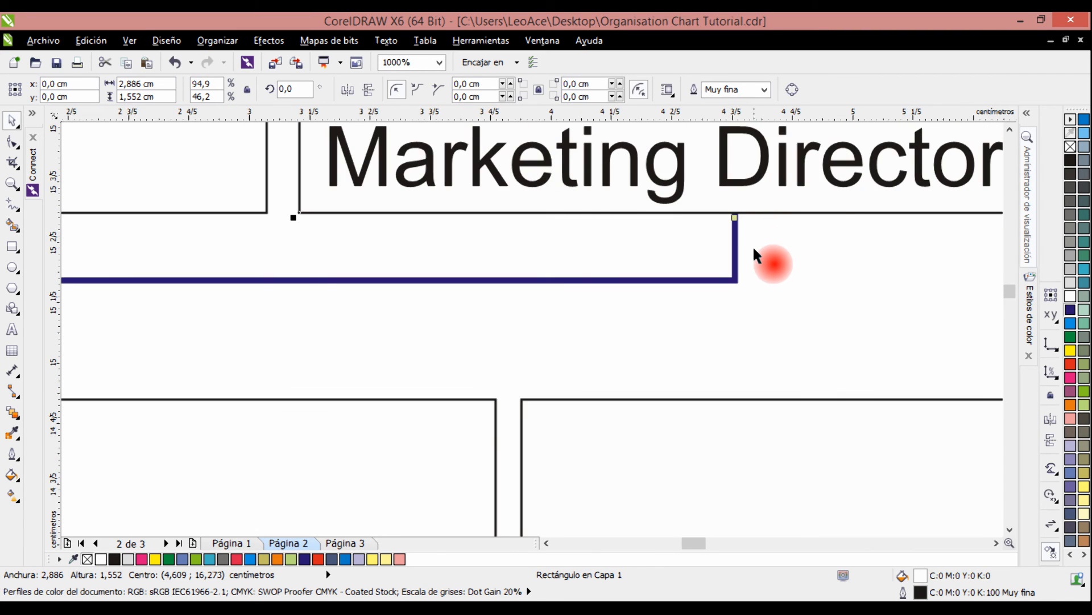
{"action": "left_click", "coordinate": [757, 277]}
{"action": "scroll", "coordinate": [621, 291], "scroll_direction": "down", "scroll_amount": 2}
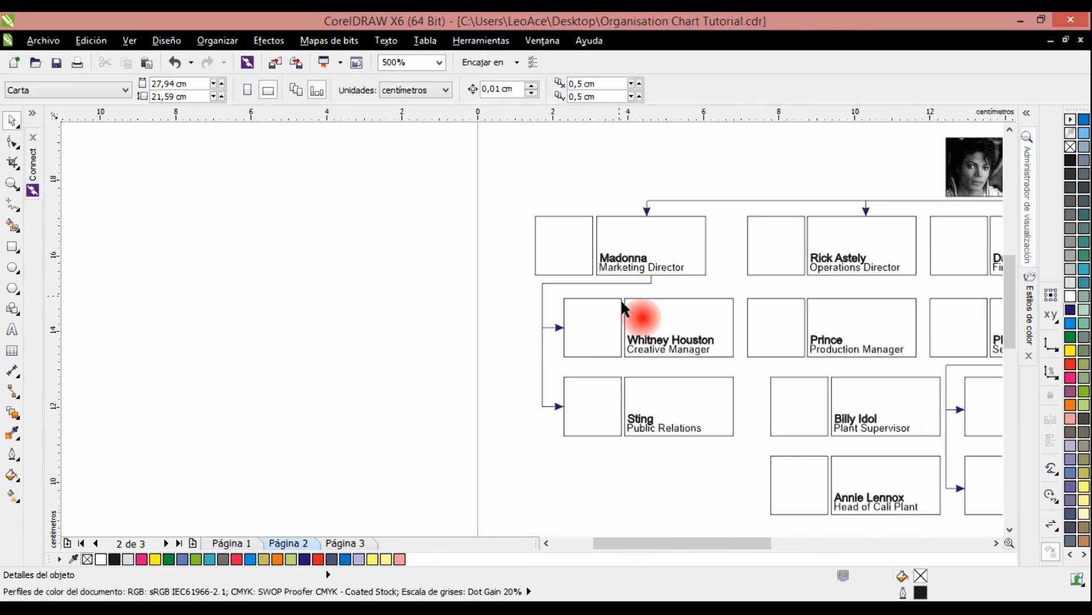
{"action": "left_click_drag", "start_coordinate": [663, 325], "coordinate": [535, 267]}
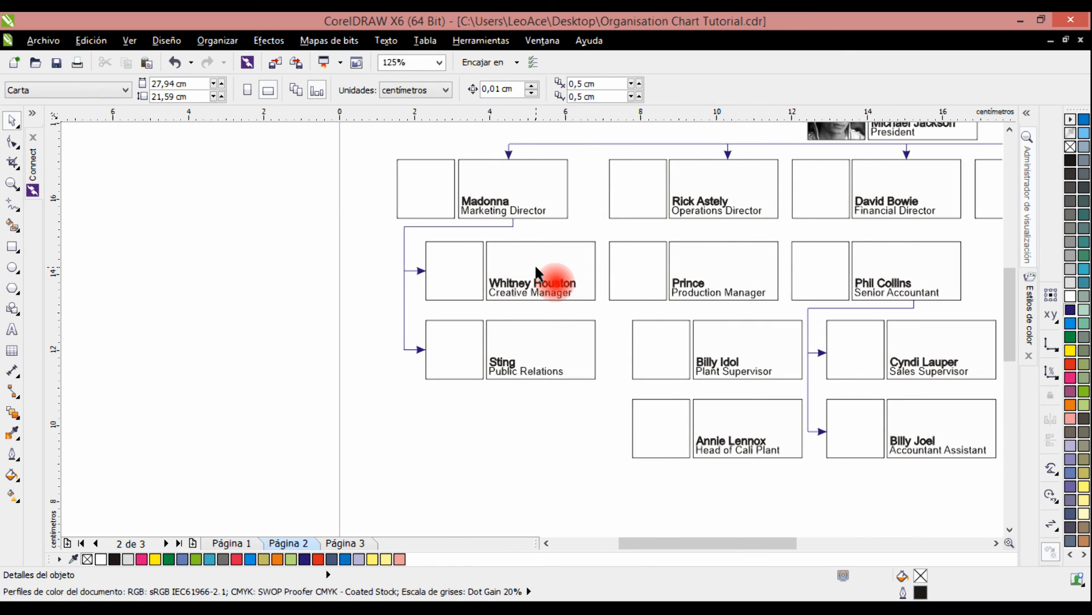
{"action": "left_click", "coordinate": [809, 309]}
{"action": "key", "text": "Delete"}
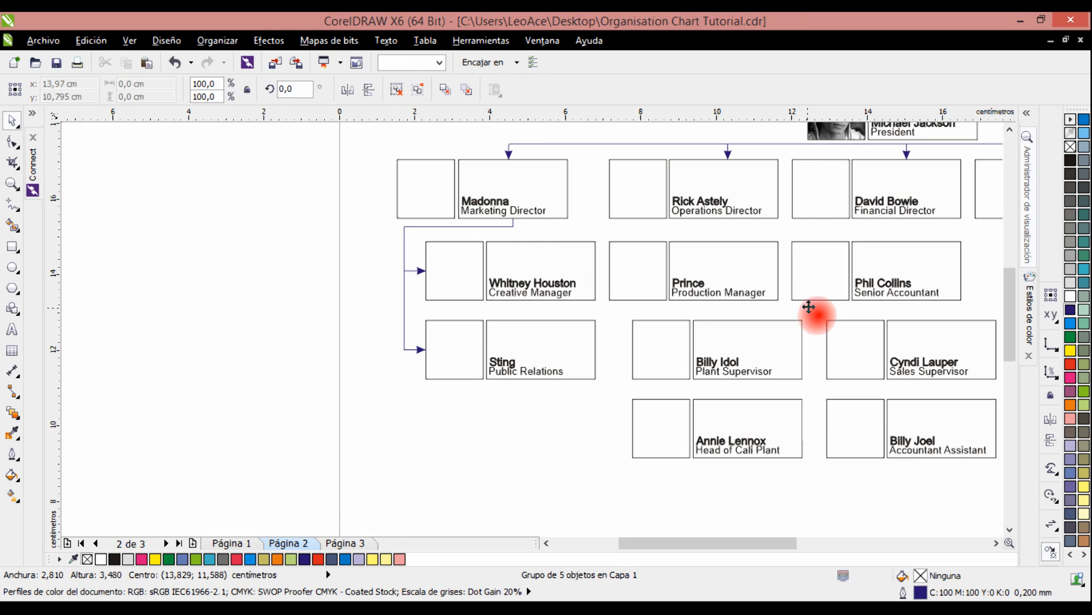
Group the Marketing Director's connecting line with the two arrow lines that point to the Creative Manager and Public Relations cards.
{"action": "left_click", "coordinate": [447, 226]}
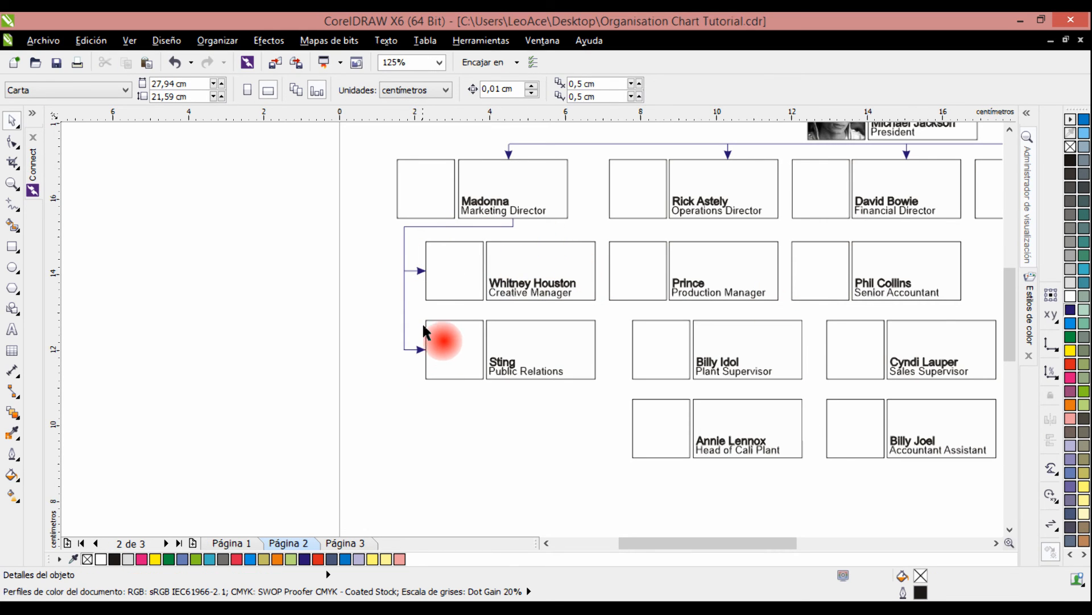
{"action": "left_click_drag", "start_coordinate": [371, 248], "coordinate": [452, 365]}
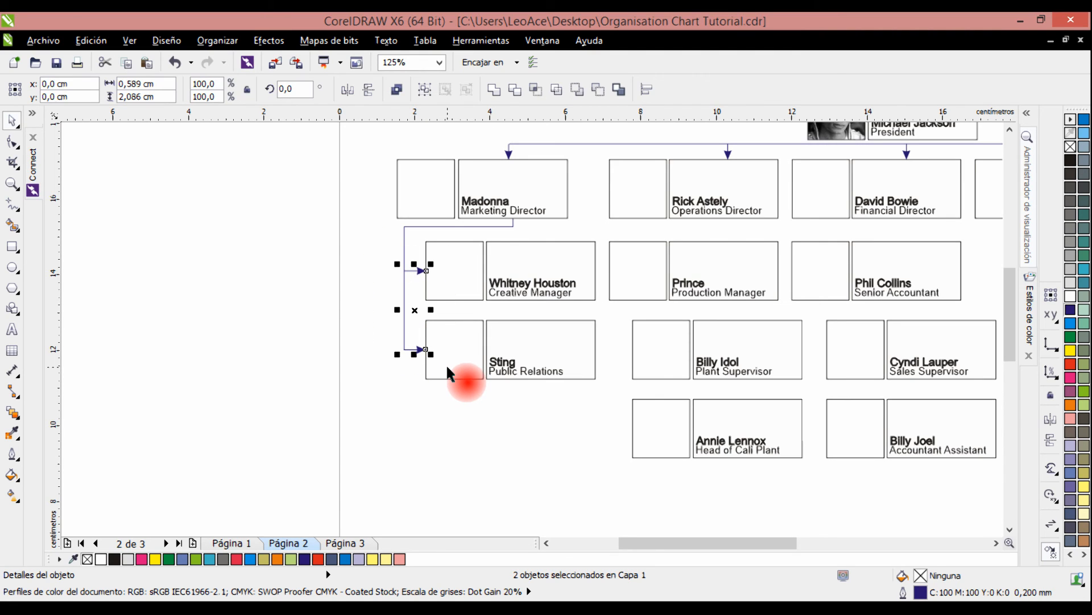
{"action": "left_click", "coordinate": [511, 221], "text": "shift"}
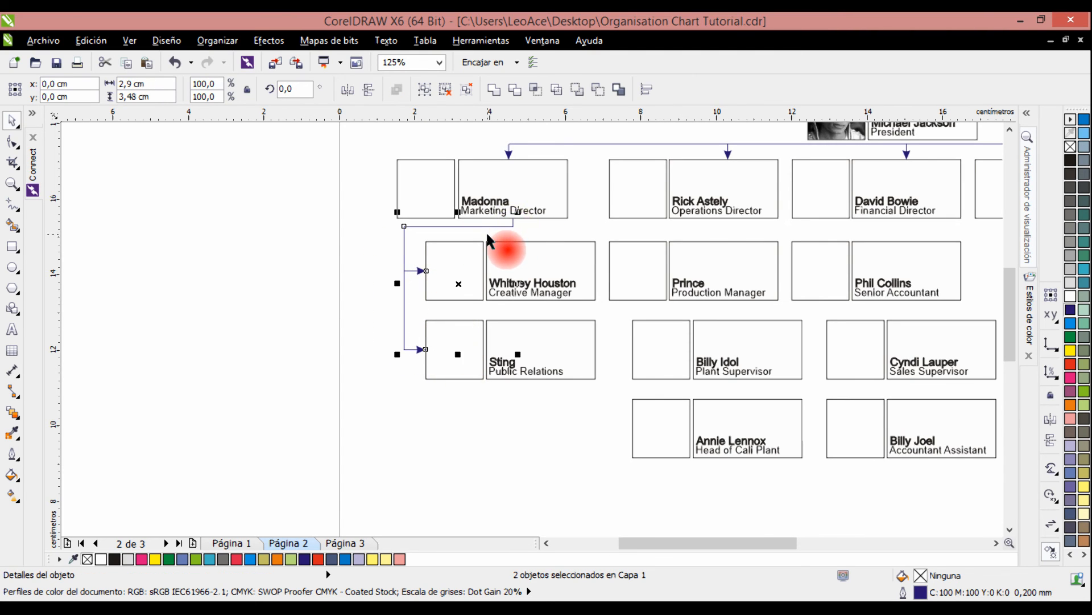
{"action": "key", "text": "ctrl+g"}
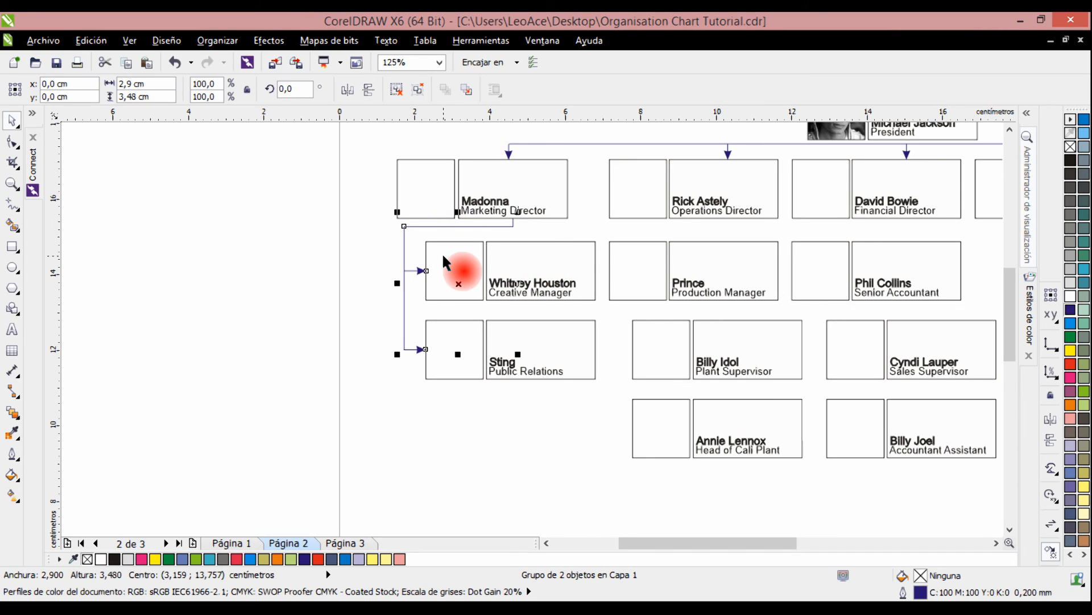
{"action": "left_click_drag", "start_coordinate": [458, 283], "coordinate": [673, 371]}
{"action": "key", "text": "ctrl+z"}
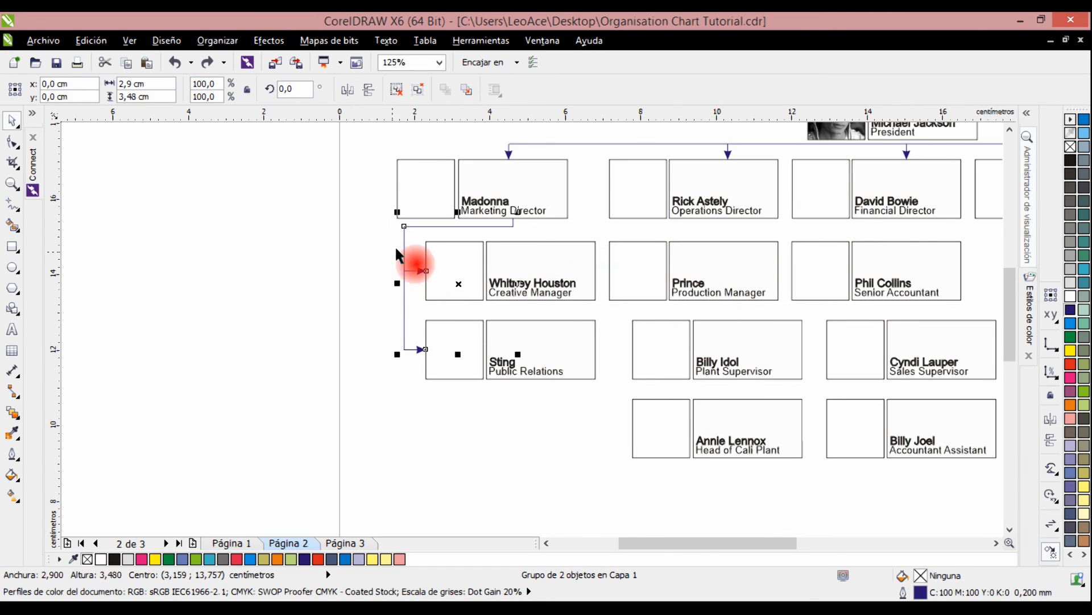
{"action": "key", "text": "ctrl+z"}
{"action": "key", "text": "ctrl+g"}
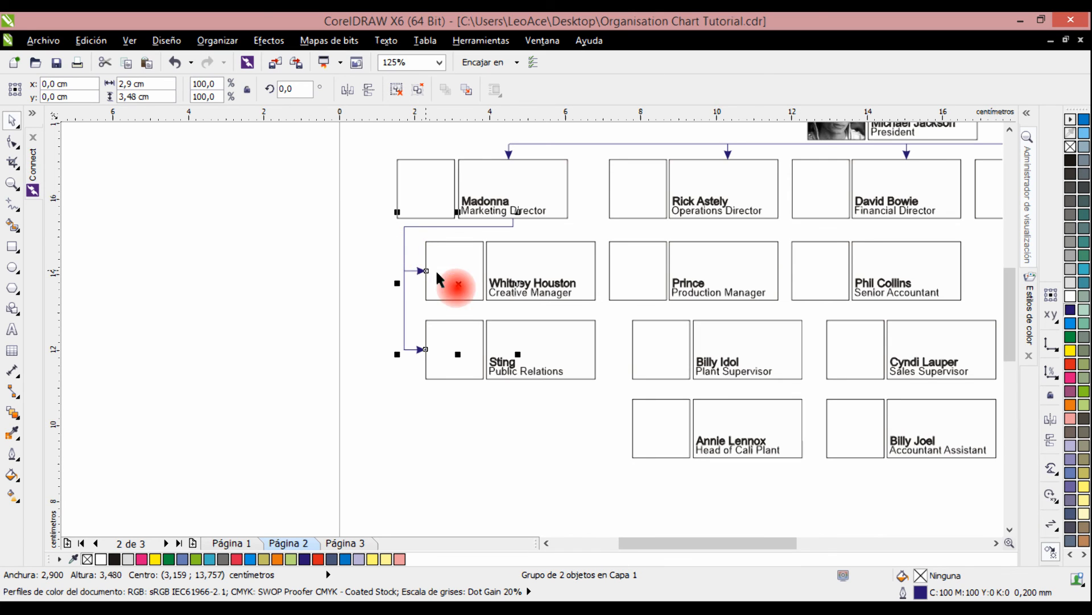
Duplicate the grouped connector under the Production Manager card, and copy it about 5.24 cm right for the Senior Accountant branch.
{"action": "left_click_drag", "start_coordinate": [459, 283], "coordinate": [663, 366]}
{"action": "left_click", "coordinate": [549, 438]}
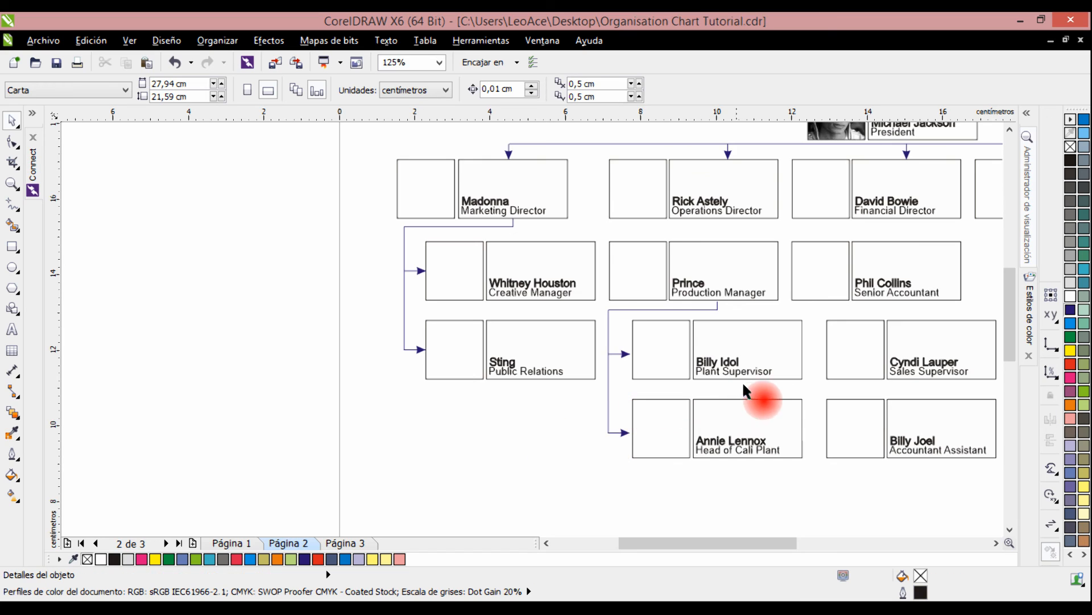
{"action": "left_click_drag", "start_coordinate": [742, 381], "coordinate": [519, 357]}
{"action": "left_click", "coordinate": [472, 286]}
{"action": "left_click_drag", "start_coordinate": [442, 344], "coordinate": [639, 348]}
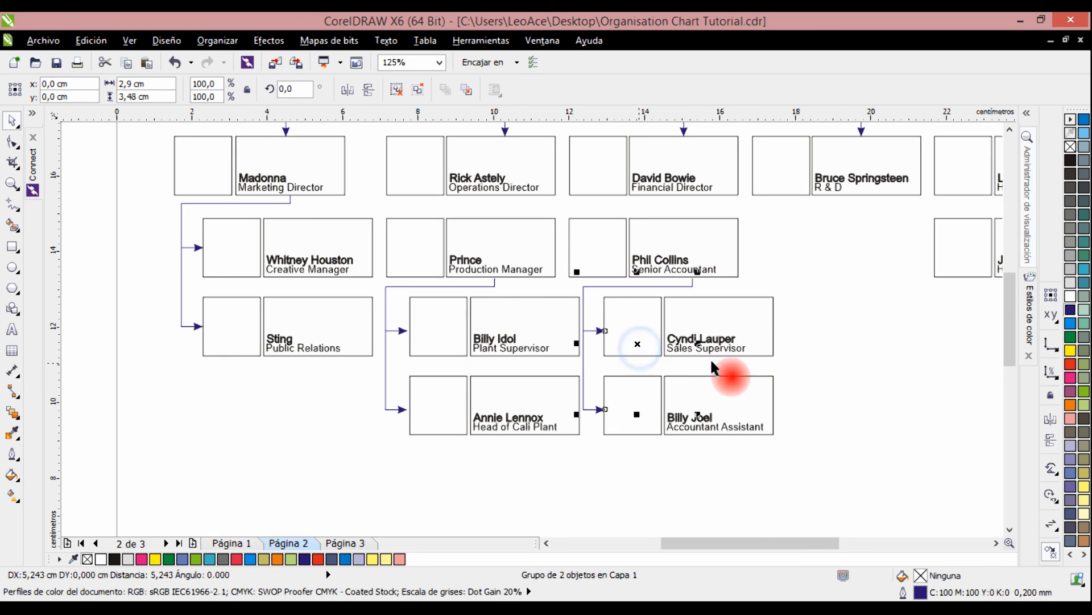
{"action": "left_click", "coordinate": [832, 318]}
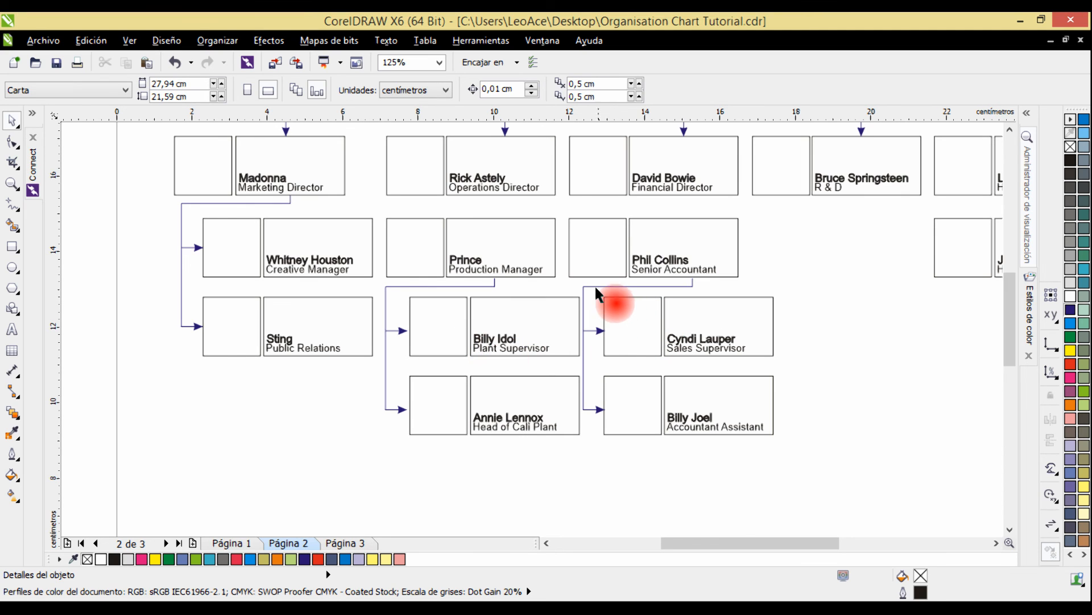
Nudge the Sales Supervisor and Accountant Assistant cards together slightly to the right, away from the arrow tips.
{"action": "left_click_drag", "start_coordinate": [596, 289], "coordinate": [808, 451]}
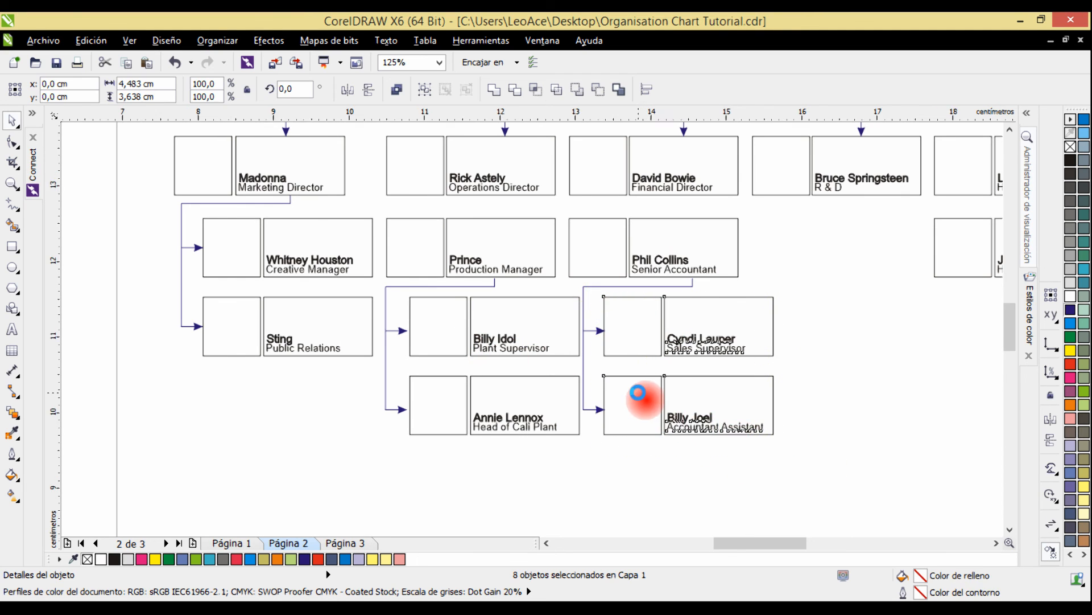
{"action": "scroll", "coordinate": [638, 390], "scroll_direction": "up", "scroll_amount": 2}
{"action": "key", "text": "Right"}
{"action": "key", "text": "Right"}
{"action": "key", "text": "Right"}
{"action": "key", "text": "Right"}
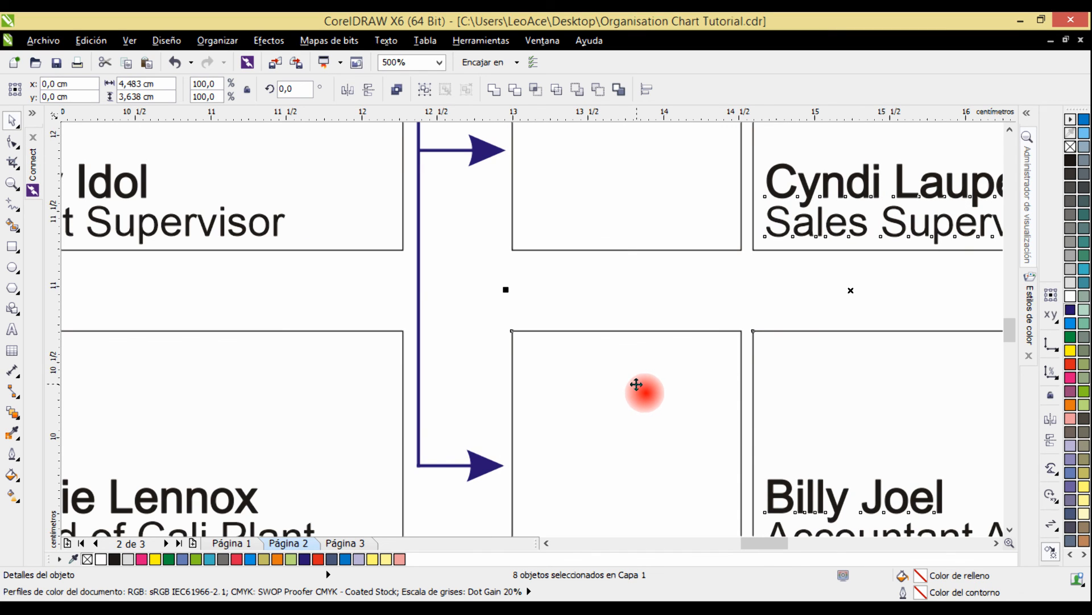
{"action": "scroll", "coordinate": [638, 388], "scroll_direction": "down", "scroll_amount": 2}
{"action": "left_click", "coordinate": [890, 293]}
Try a dashed line style on the long horizontal line below the President card and undo it.
{"action": "key", "text": "F4"}
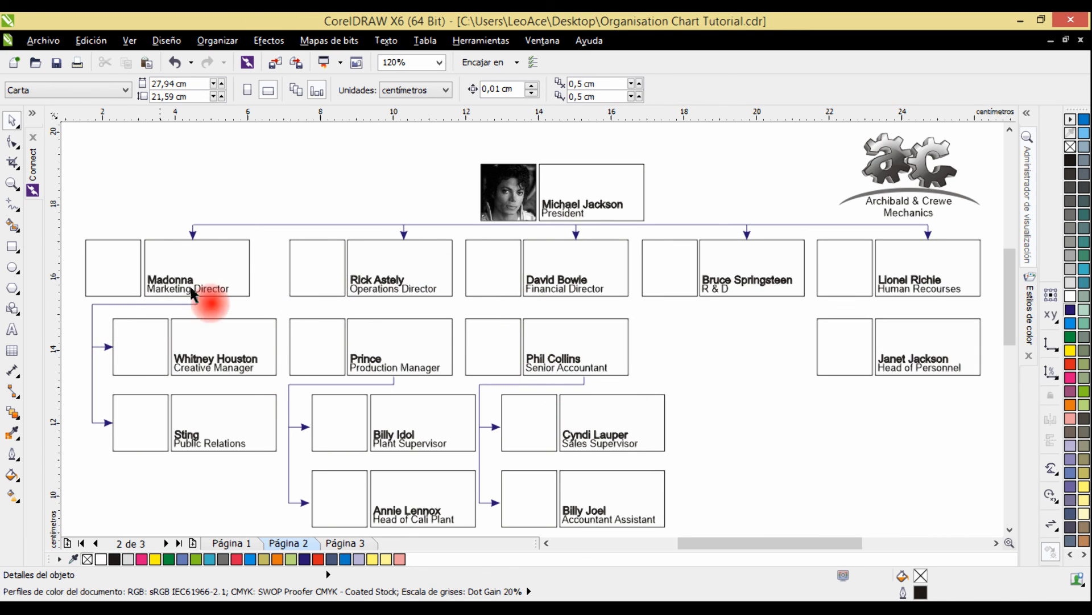
{"action": "left_click", "coordinate": [283, 225]}
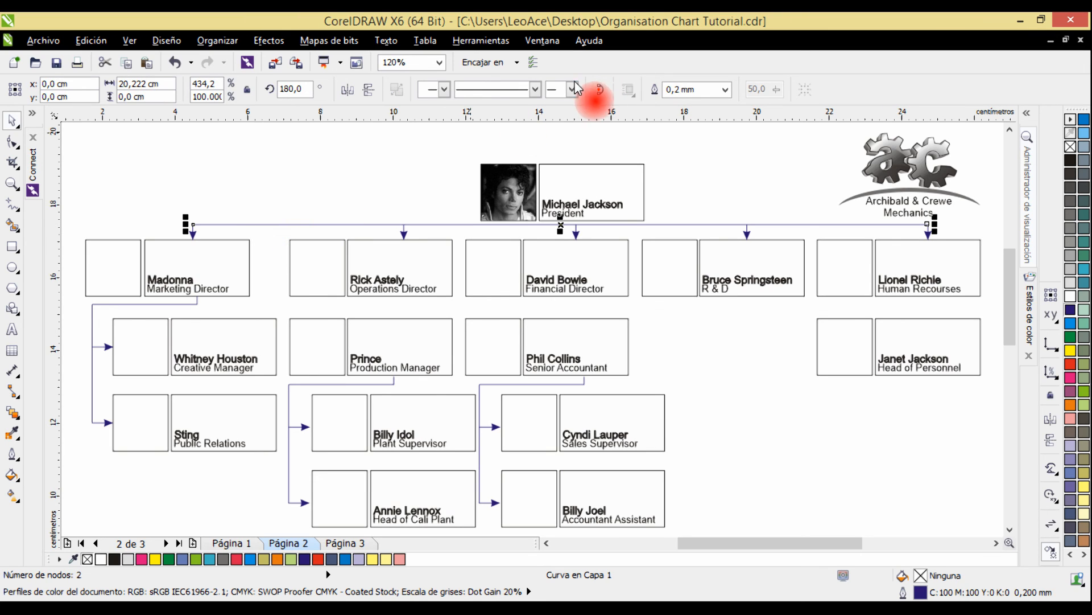
{"action": "left_click", "coordinate": [534, 89]}
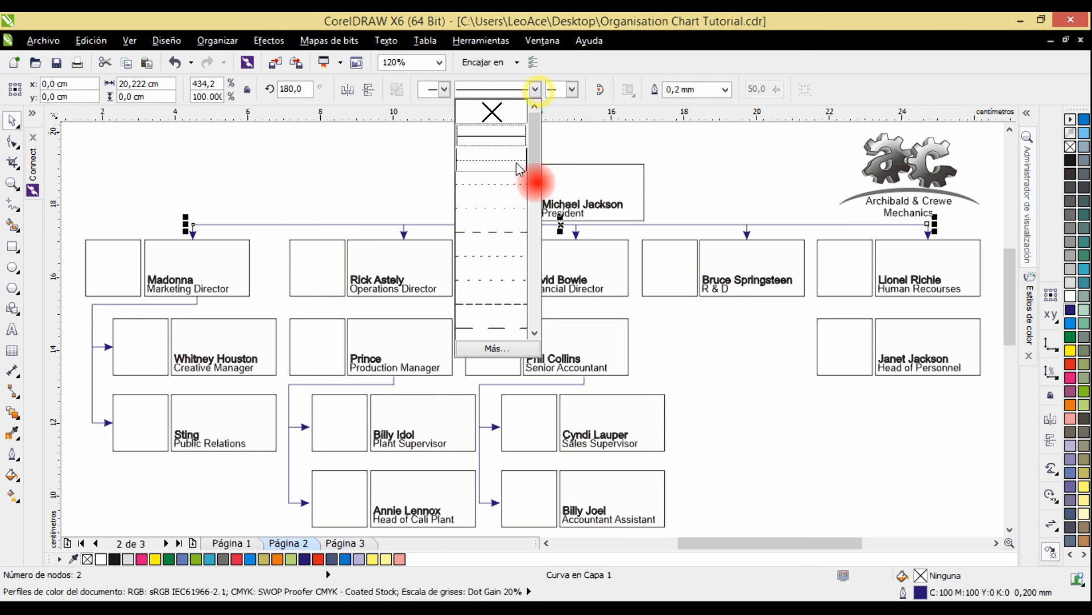
{"action": "left_click", "coordinate": [494, 237]}
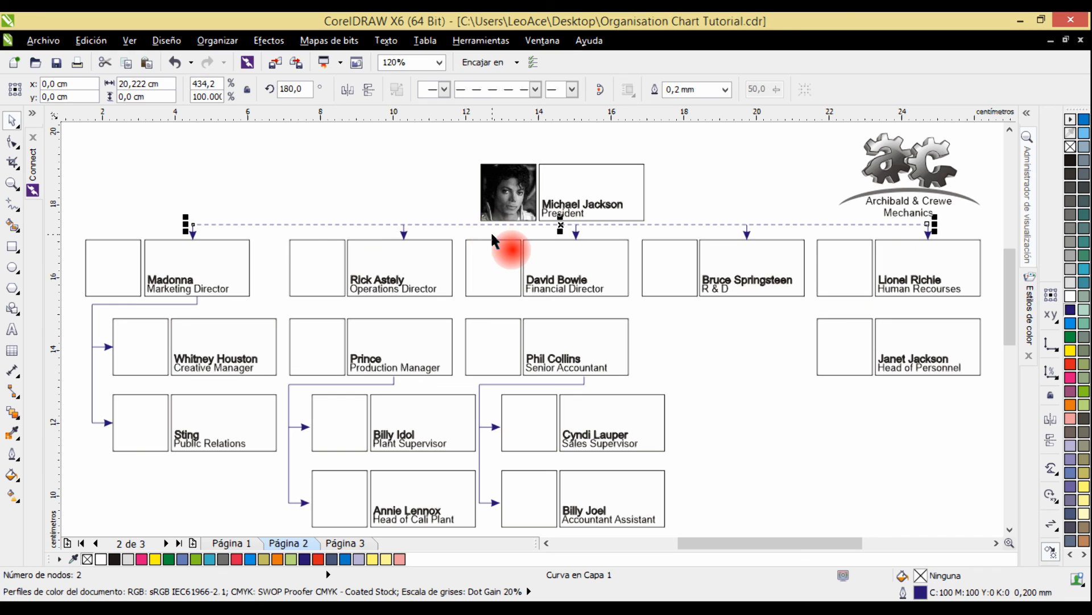
{"action": "left_click", "coordinate": [175, 62]}
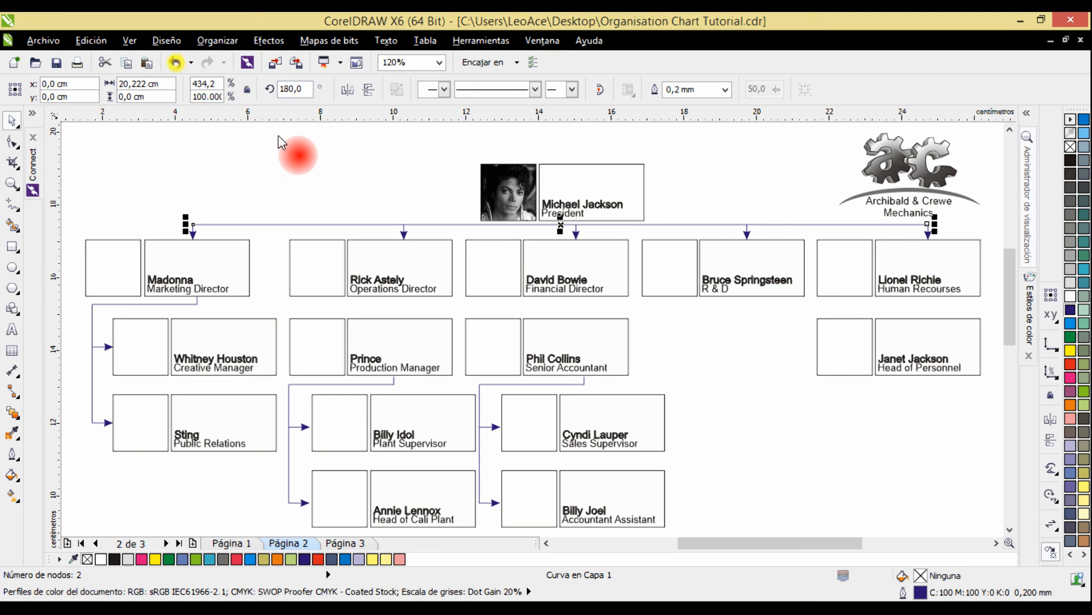
{"action": "left_click", "coordinate": [278, 137]}
Go to page 3 and inspect the photos placed in the Marketing Director and Creative Manager photo boxes.
{"action": "scroll", "coordinate": [772, 261], "scroll_direction": "down", "scroll_amount": 3}
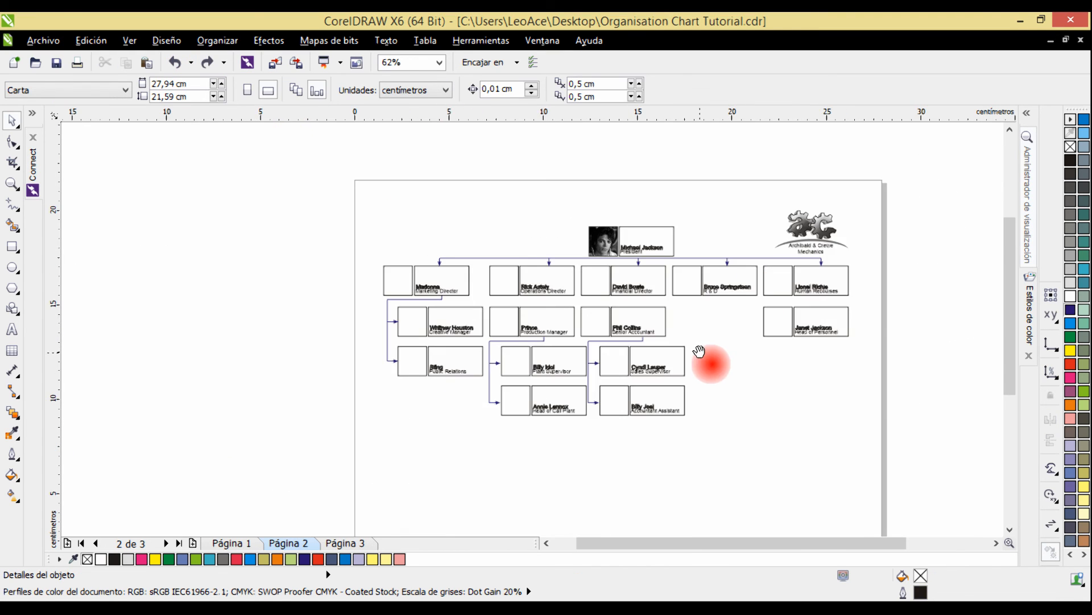
{"action": "left_click_drag", "start_coordinate": [699, 351], "coordinate": [553, 333]}
{"action": "left_click", "coordinate": [318, 545]}
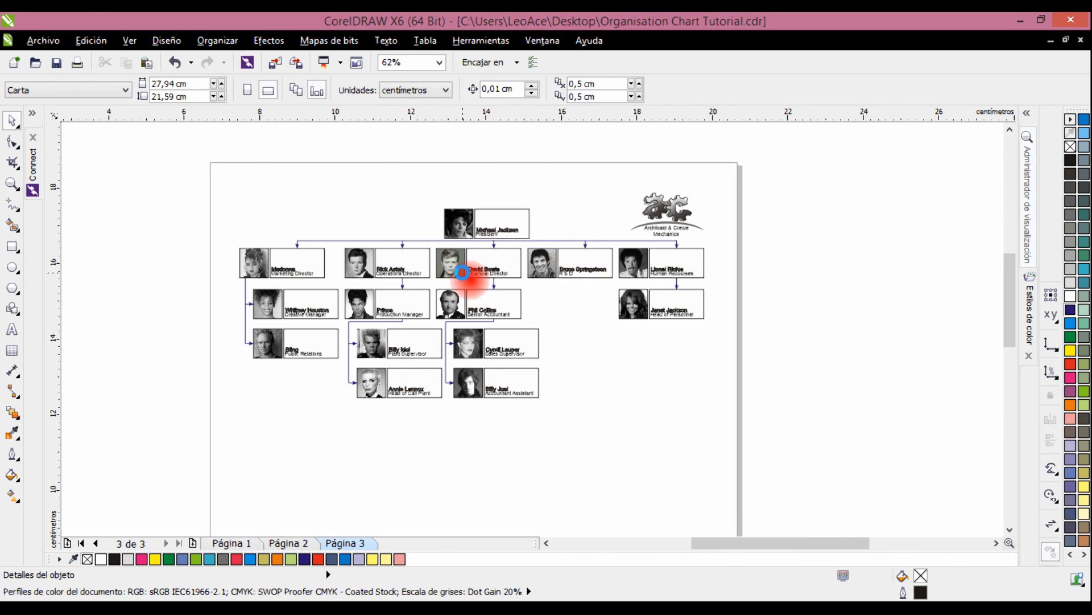
{"action": "scroll", "coordinate": [191, 244], "scroll_direction": "up", "scroll_amount": 2}
{"action": "left_click", "coordinate": [335, 265]}
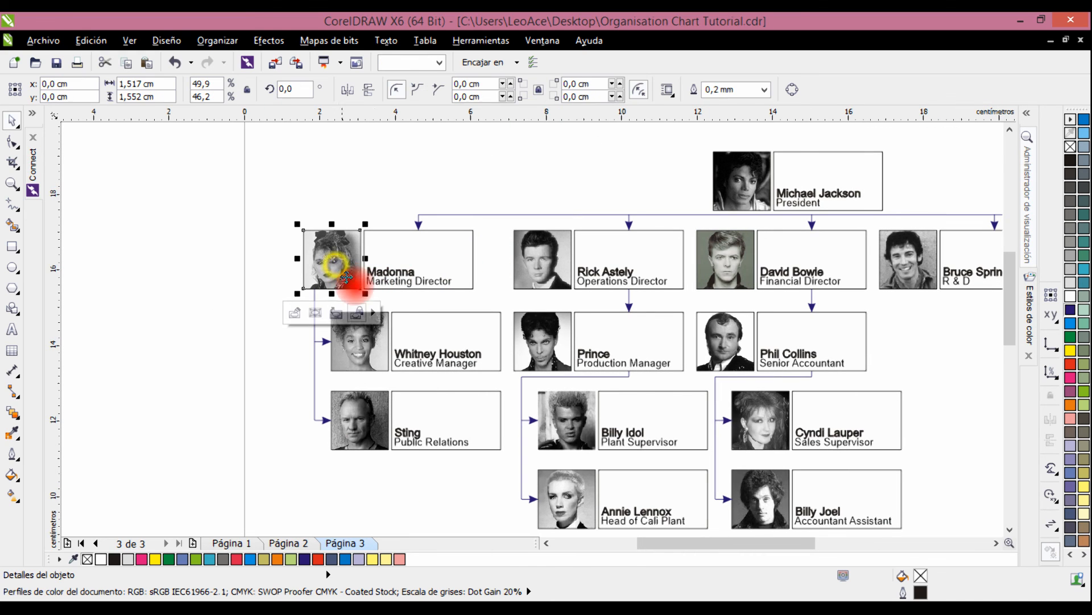
{"action": "left_click", "coordinate": [348, 350]}
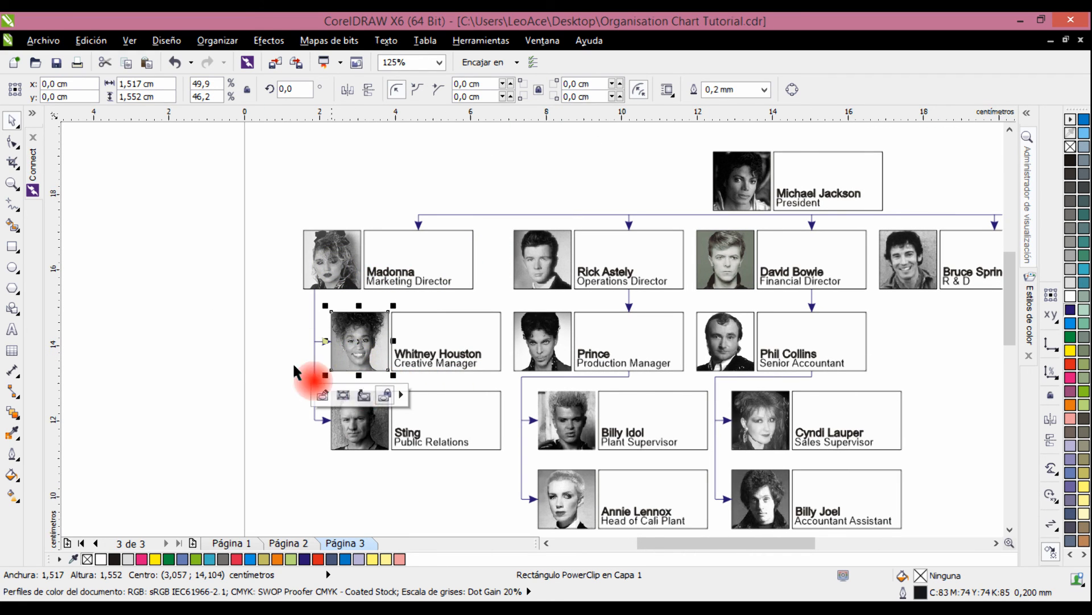
{"action": "left_click", "coordinate": [228, 337]}
Examine the cards and arrowed connecting lines across all branches of the chart on page 3.
{"action": "left_click_drag", "start_coordinate": [655, 304], "coordinate": [527, 283]}
{"action": "left_click_drag", "start_coordinate": [805, 271], "coordinate": [743, 279]}
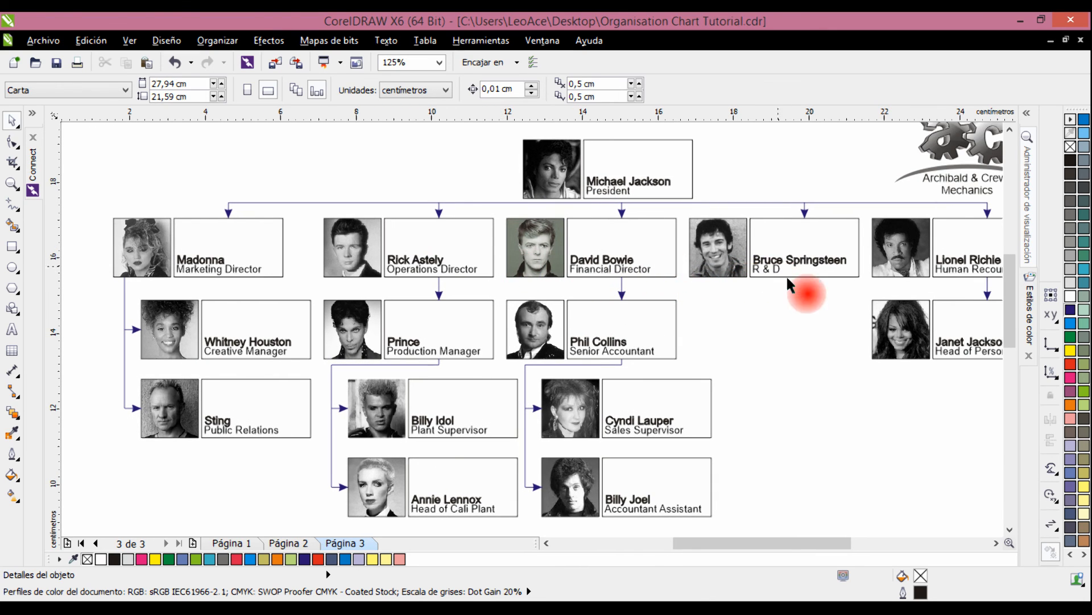
{"action": "left_click_drag", "start_coordinate": [837, 314], "coordinate": [753, 272]}
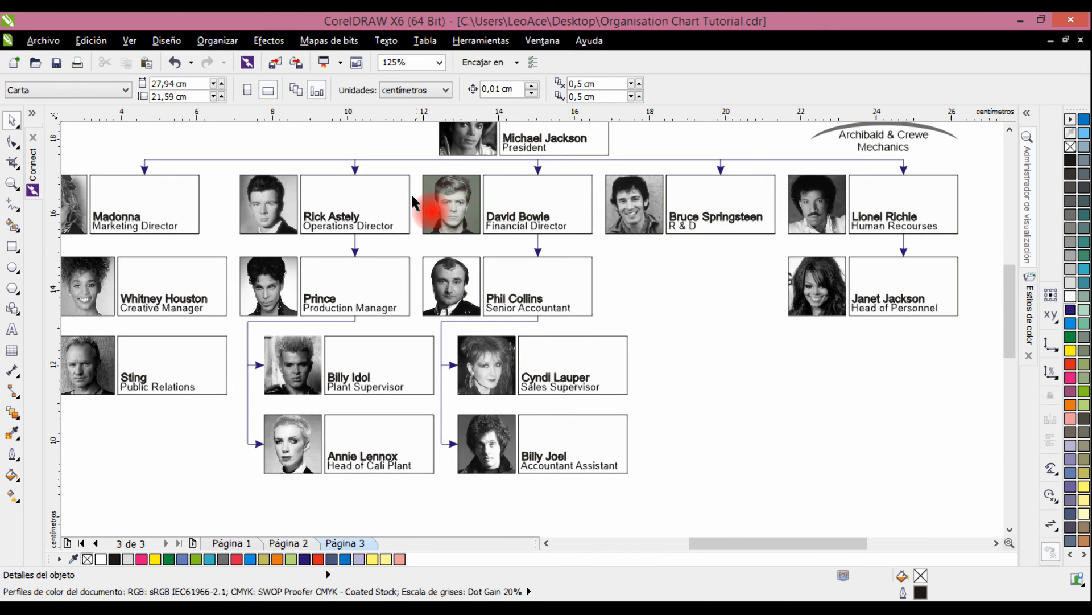
{"action": "left_click_drag", "start_coordinate": [688, 340], "coordinate": [785, 361]}
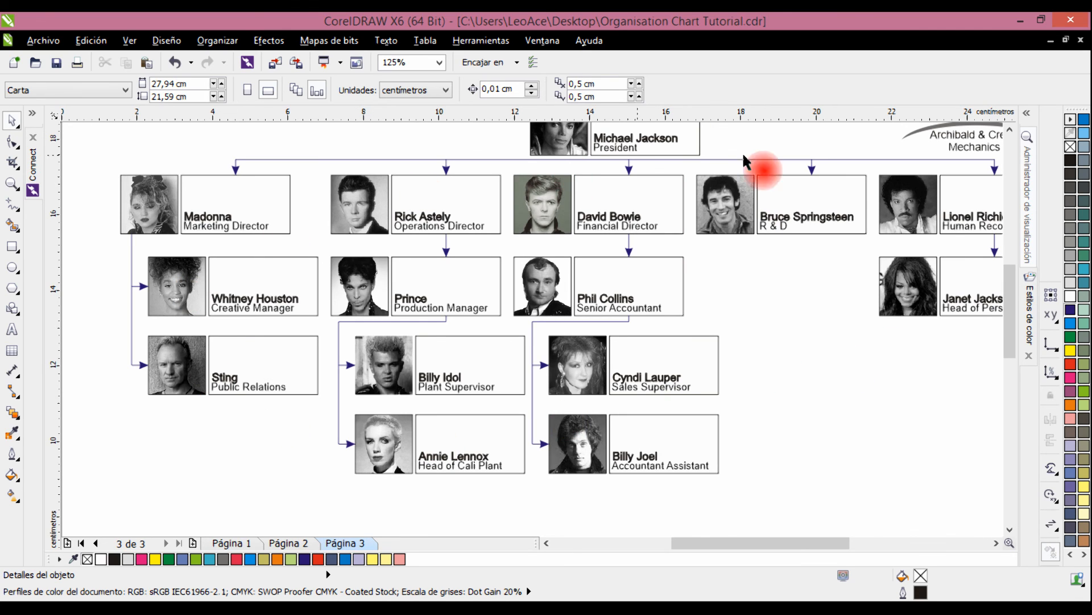
{"action": "scroll", "coordinate": [945, 360], "scroll_direction": "down", "scroll_amount": 1}
{"action": "left_click_drag", "start_coordinate": [938, 362], "coordinate": [818, 371]}
{"action": "scroll", "coordinate": [817, 371], "scroll_direction": "up", "scroll_amount": 2}
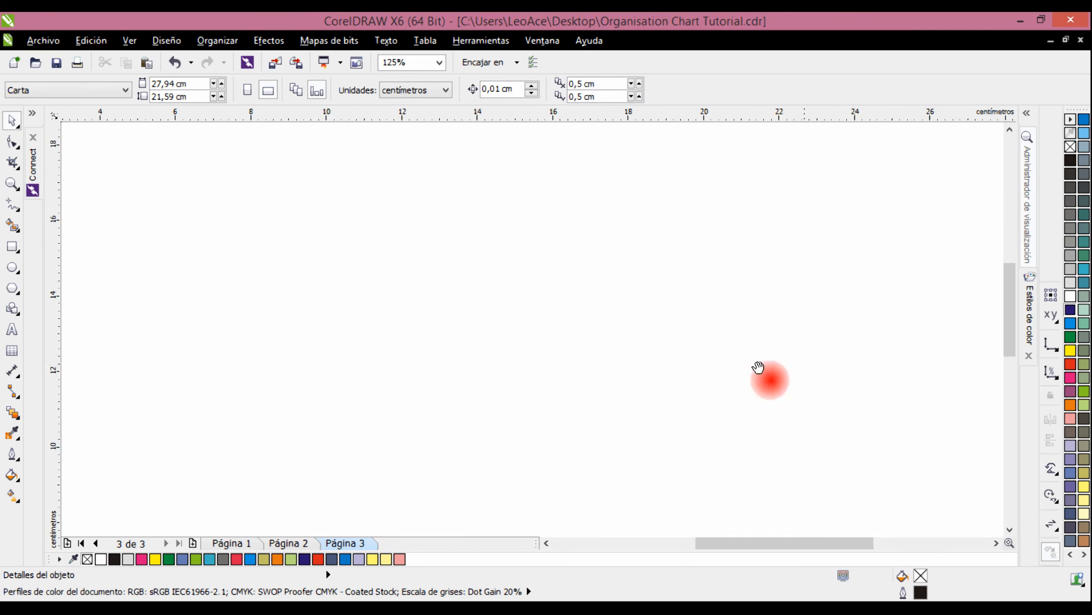
{"action": "key", "text": "F4"}
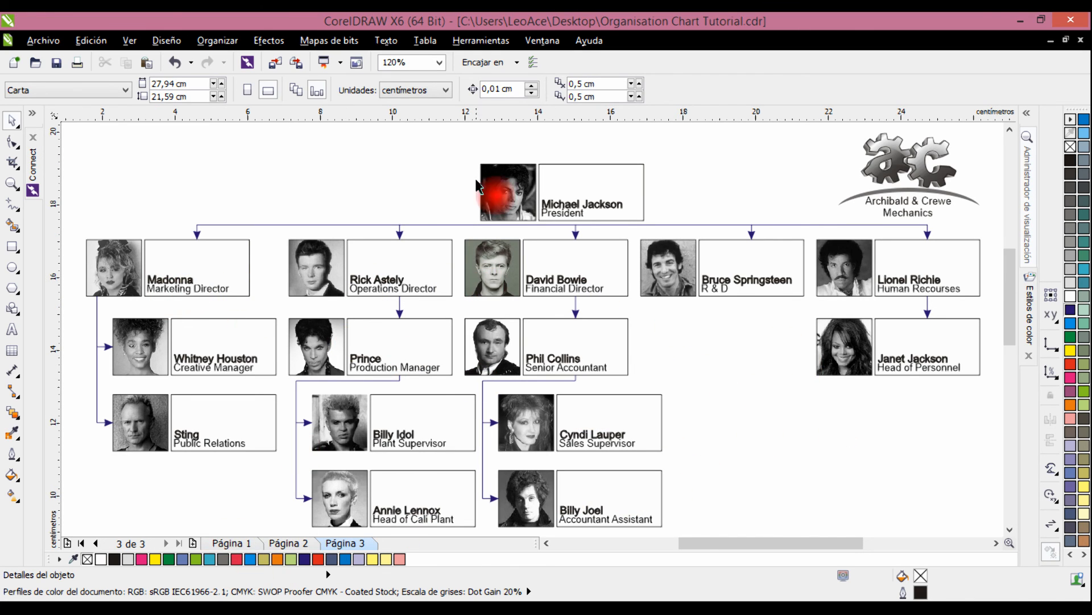
Switch to the open document Tutorial.cdr and view the whole coloured chart on its Style 1 page.
{"action": "left_click", "coordinate": [551, 46]}
{"action": "left_click", "coordinate": [569, 300]}
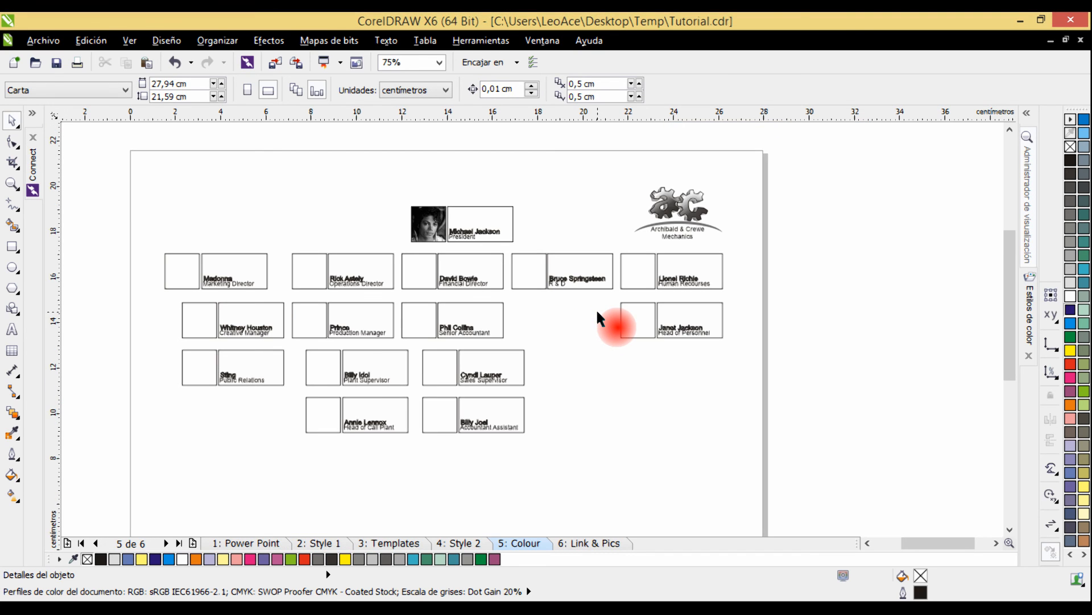
{"action": "left_click", "coordinate": [312, 543]}
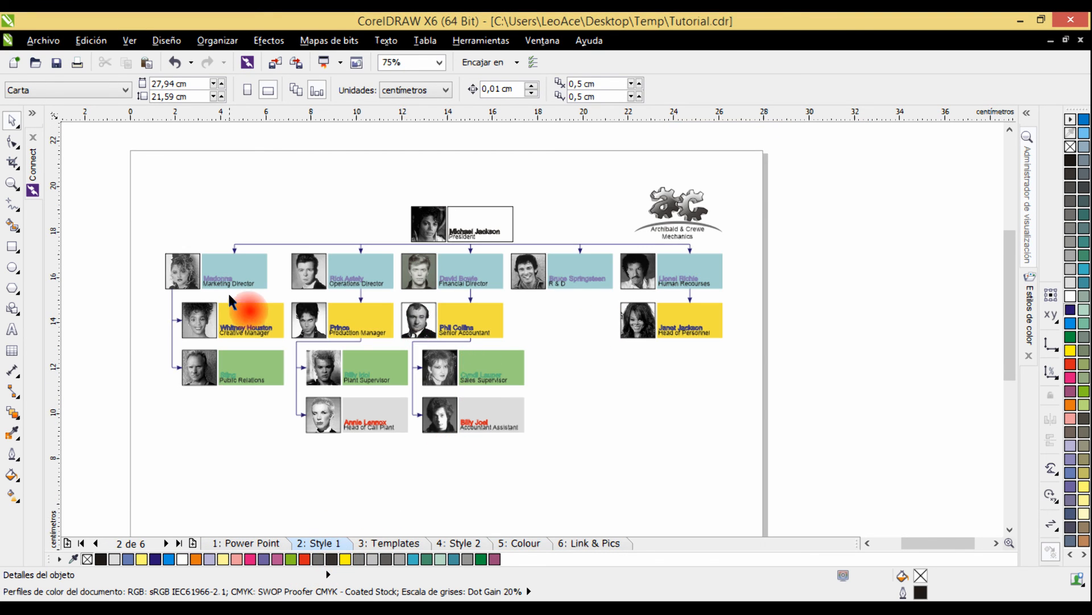
{"action": "left_click_drag", "start_coordinate": [129, 163], "coordinate": [811, 460]}
{"action": "left_click", "coordinate": [813, 459]}
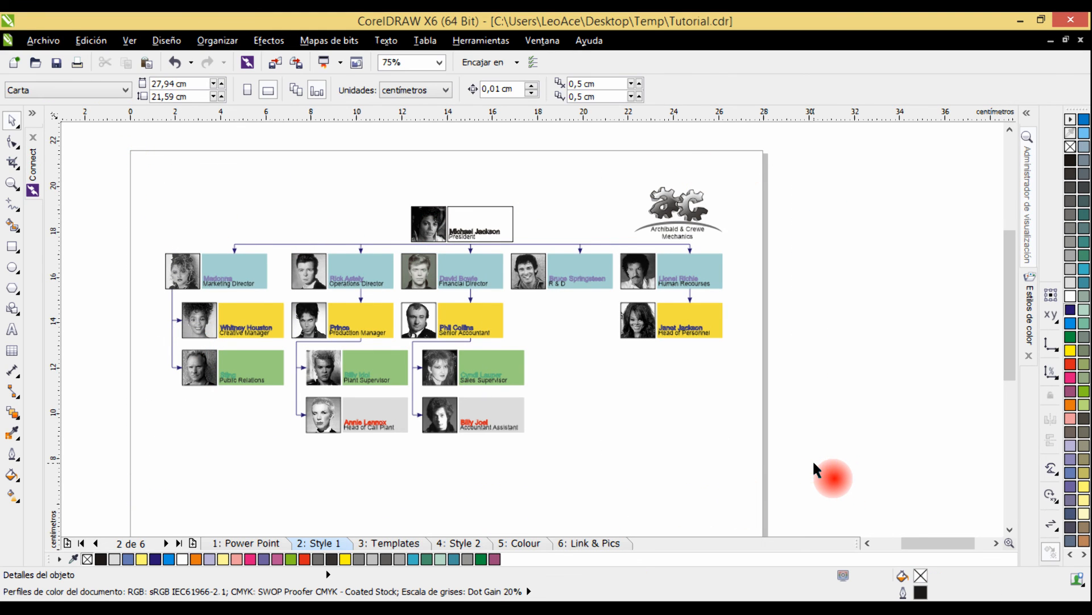
{"action": "key", "text": "F4"}
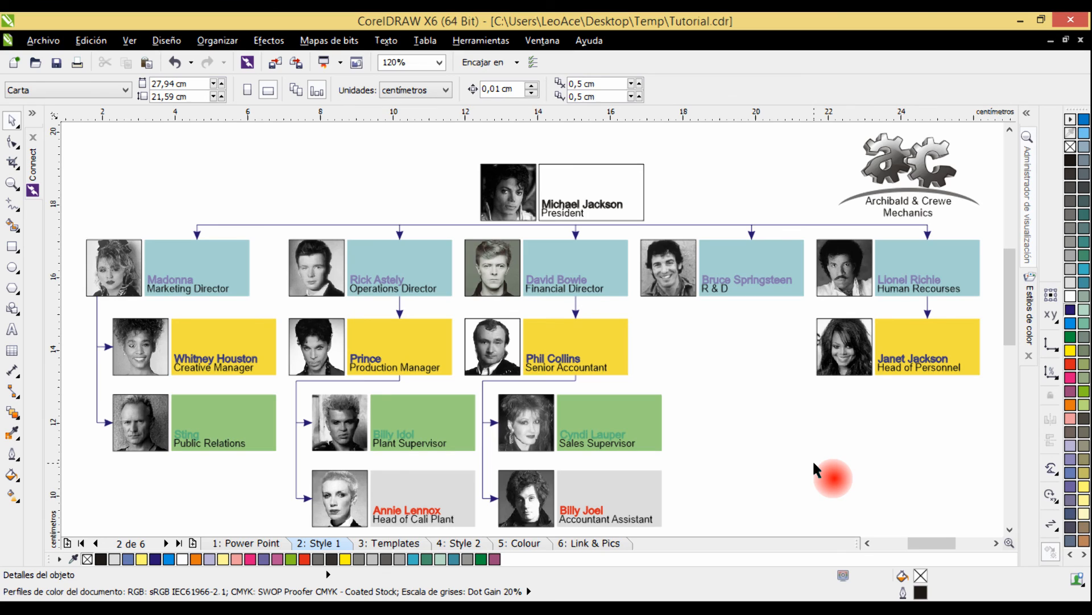